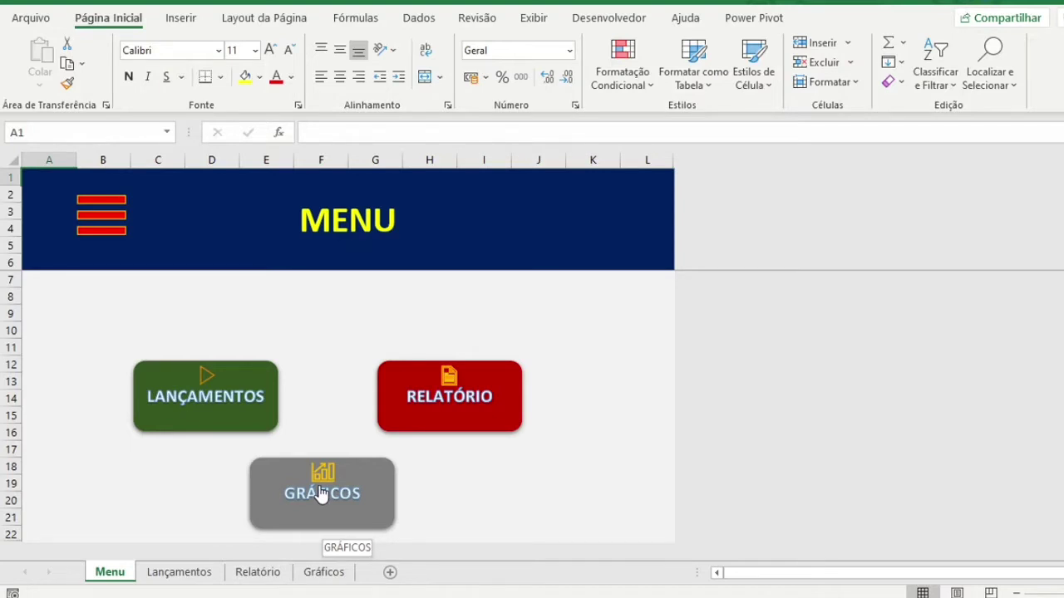
- Open the Gráficos sheet from the menu and look through all of its existing cash flow, Entradas and Saídas charts
left_click(322, 494)
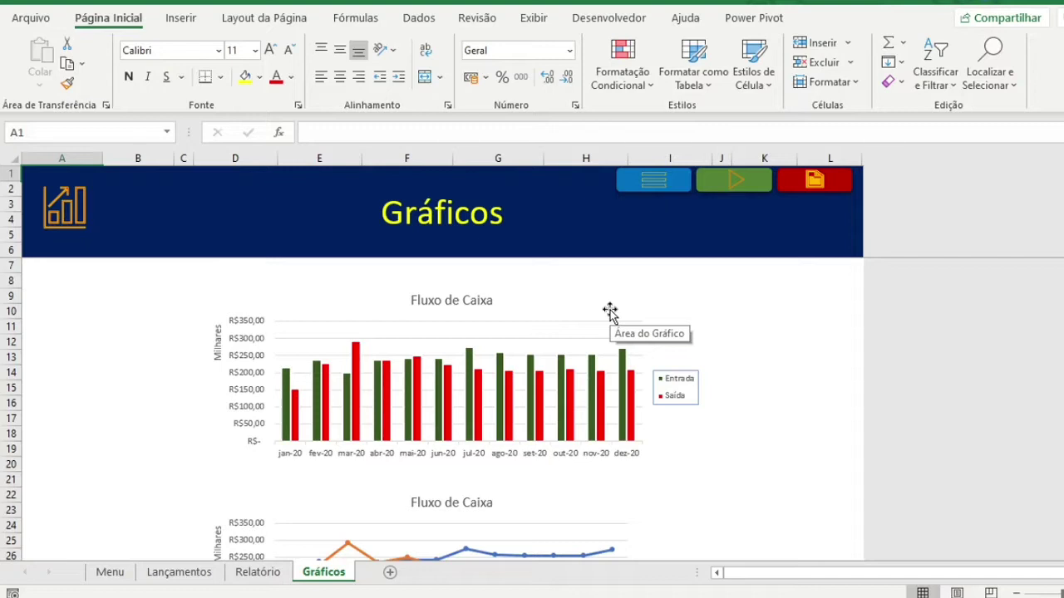
scroll(610, 311, "down", 2)
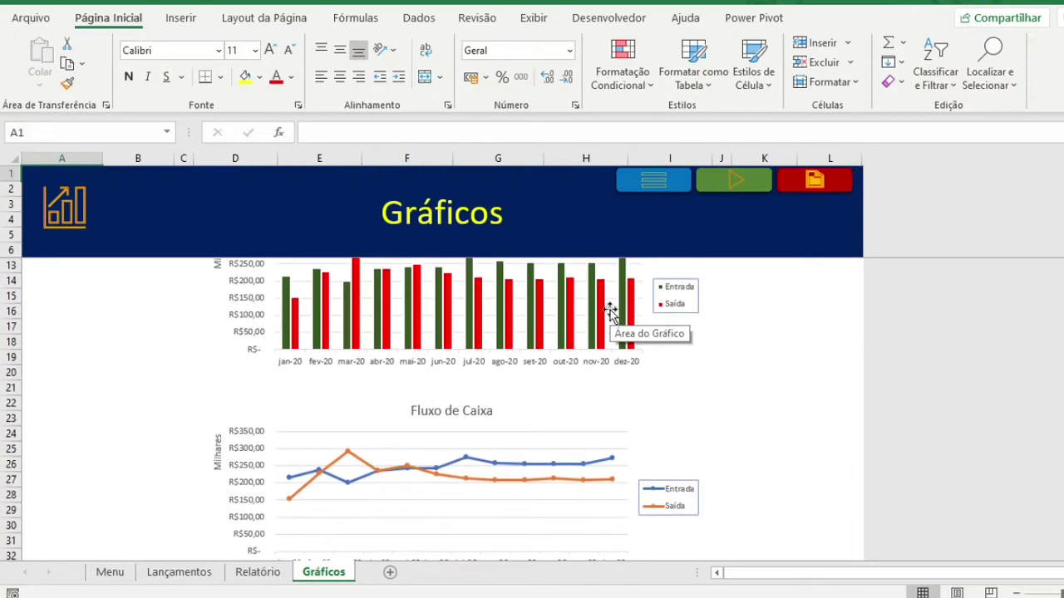
scroll(610, 311, "down", 3)
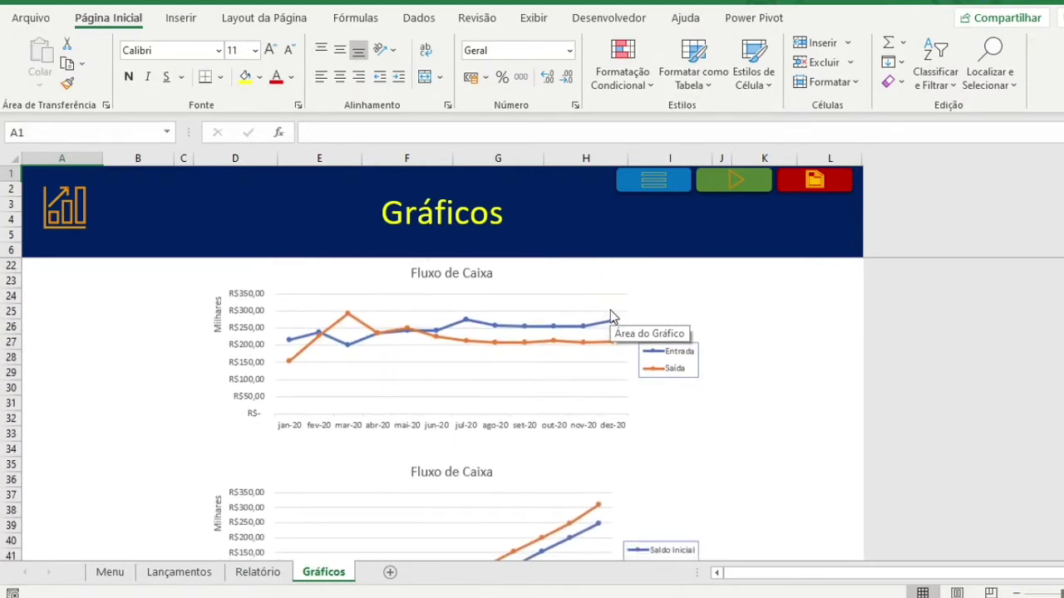
scroll(610, 314, "down", 2)
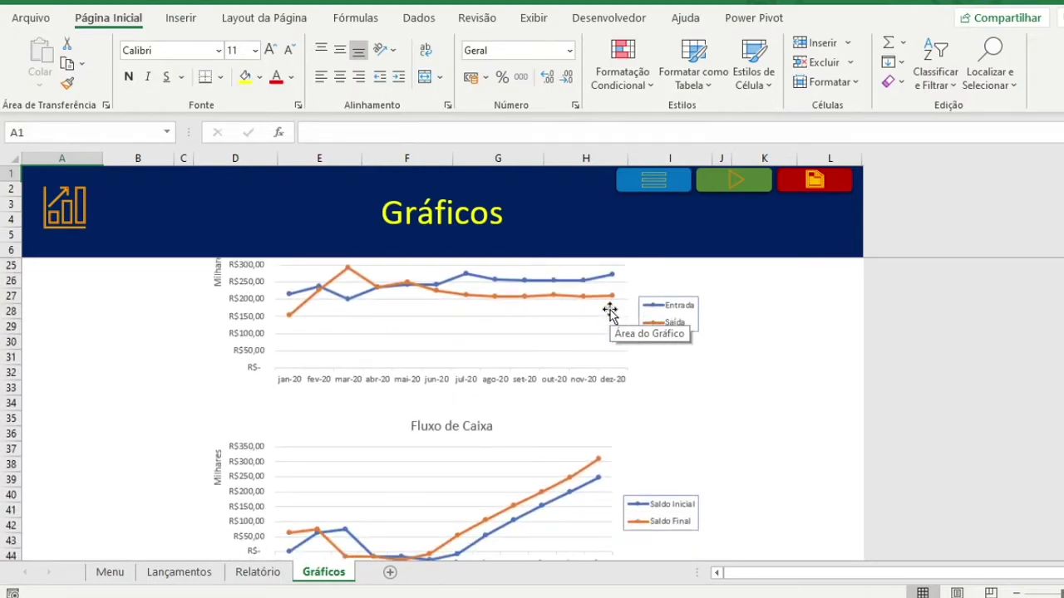
scroll(610, 311, "down", 3)
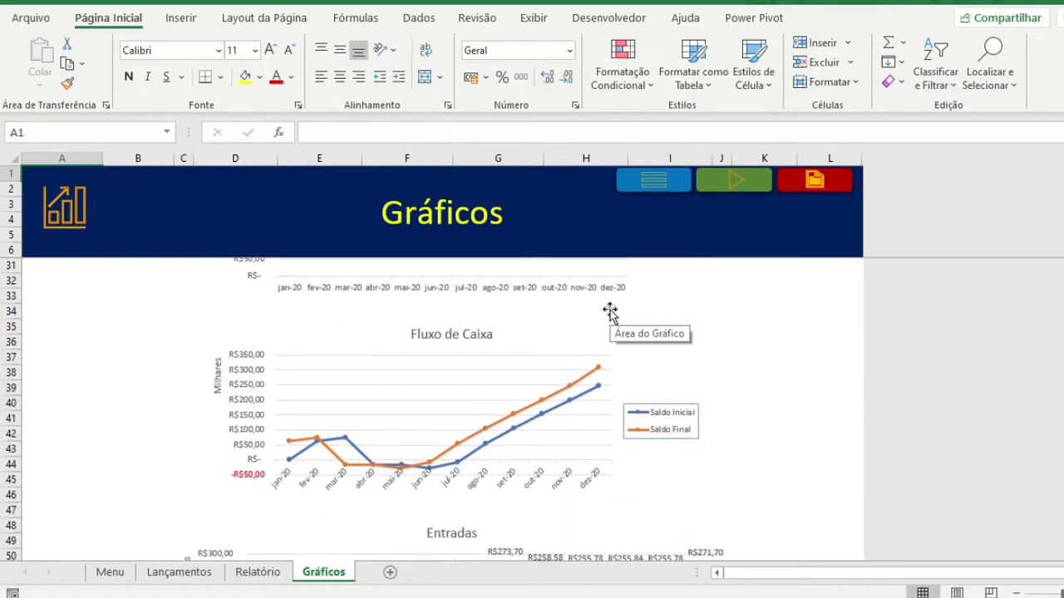
scroll(611, 314, "down", 1)
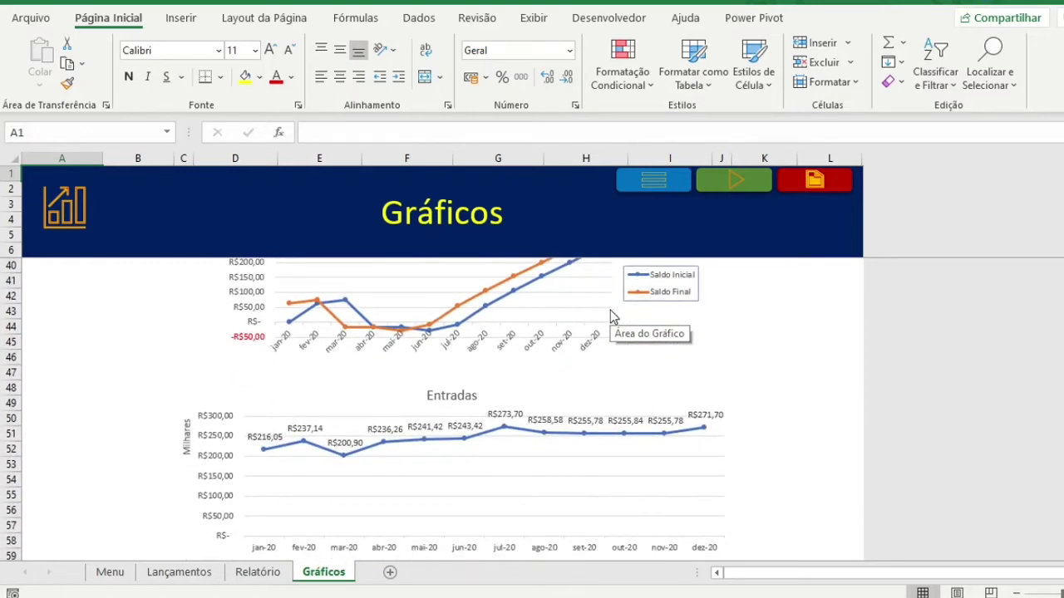
scroll(612, 316, "down", 1)
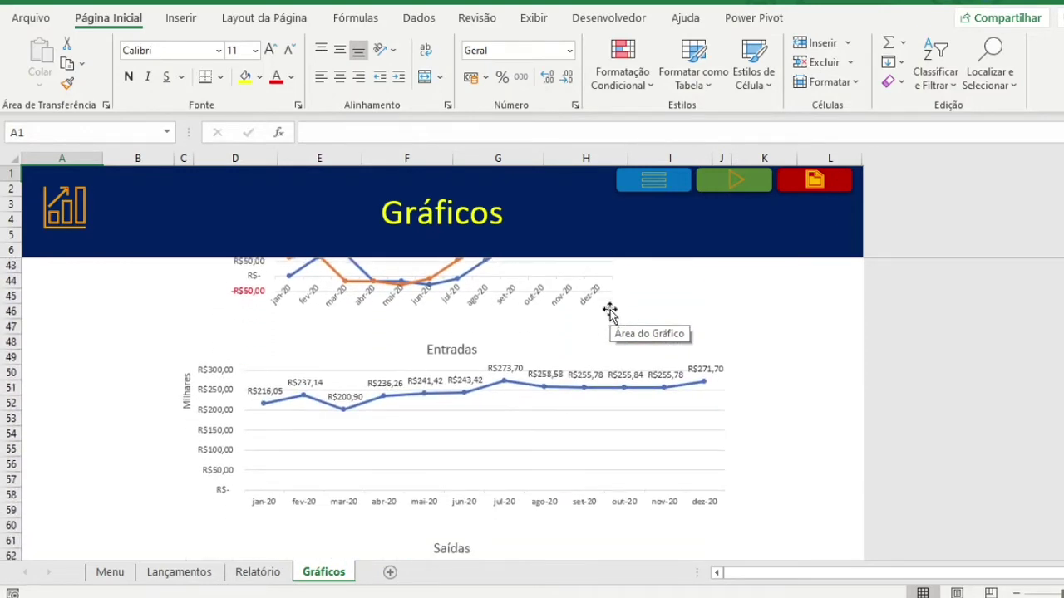
scroll(610, 310, "down", 1)
scroll(610, 311, "down", 1)
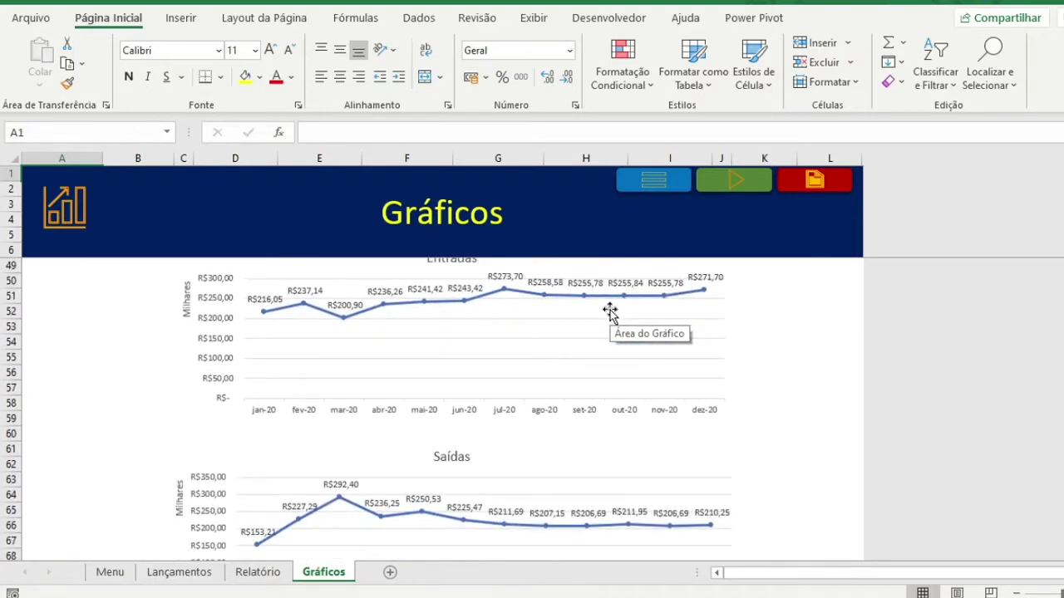
scroll(610, 310, "down", 1)
scroll(610, 311, "down", 1)
scroll(610, 311, "down", 1)
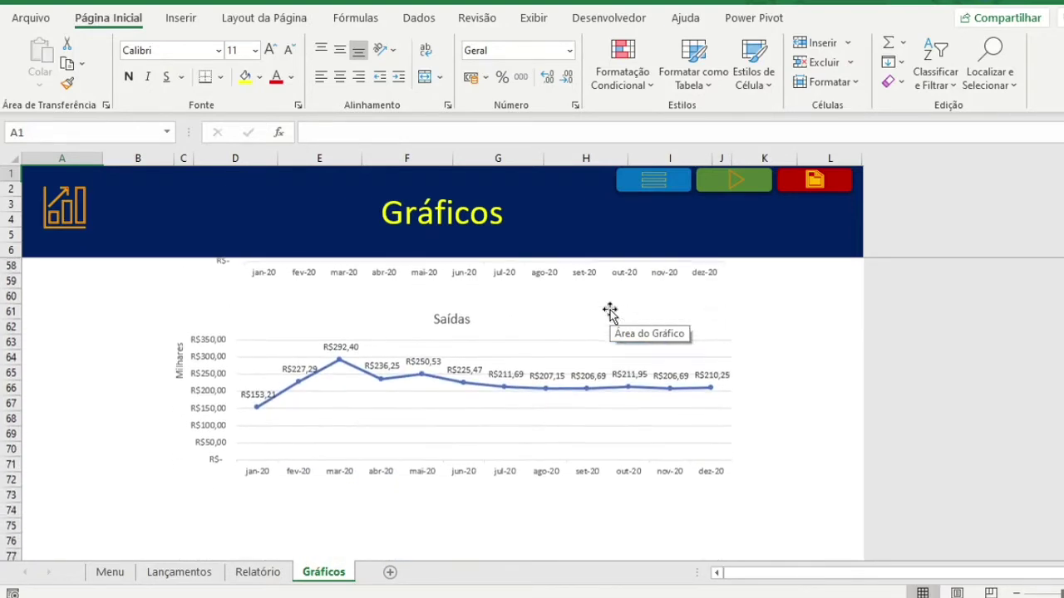
scroll(610, 311, "down", 1)
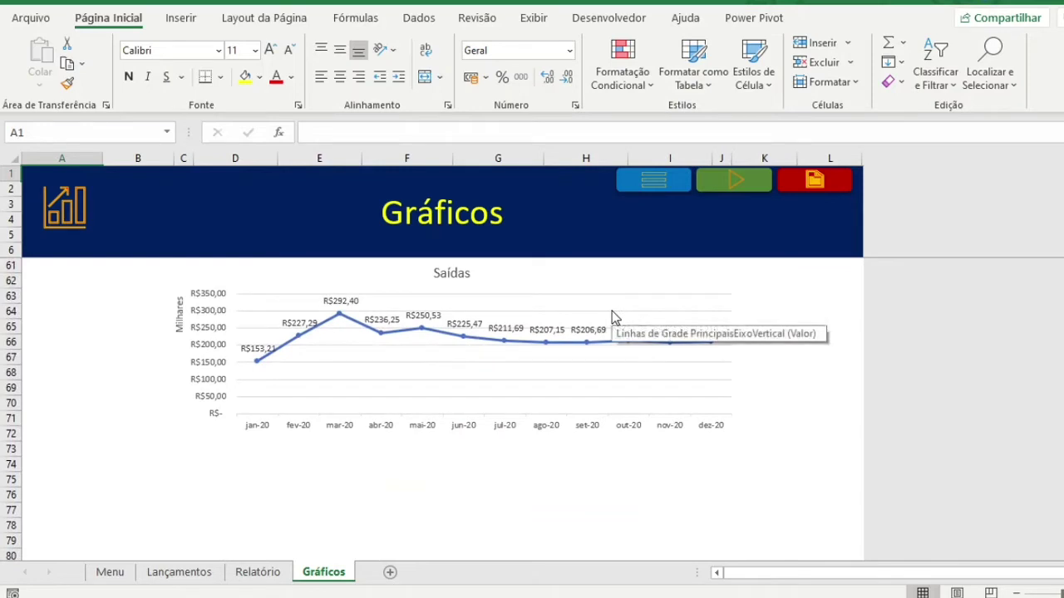
scroll(611, 310, "up", 5)
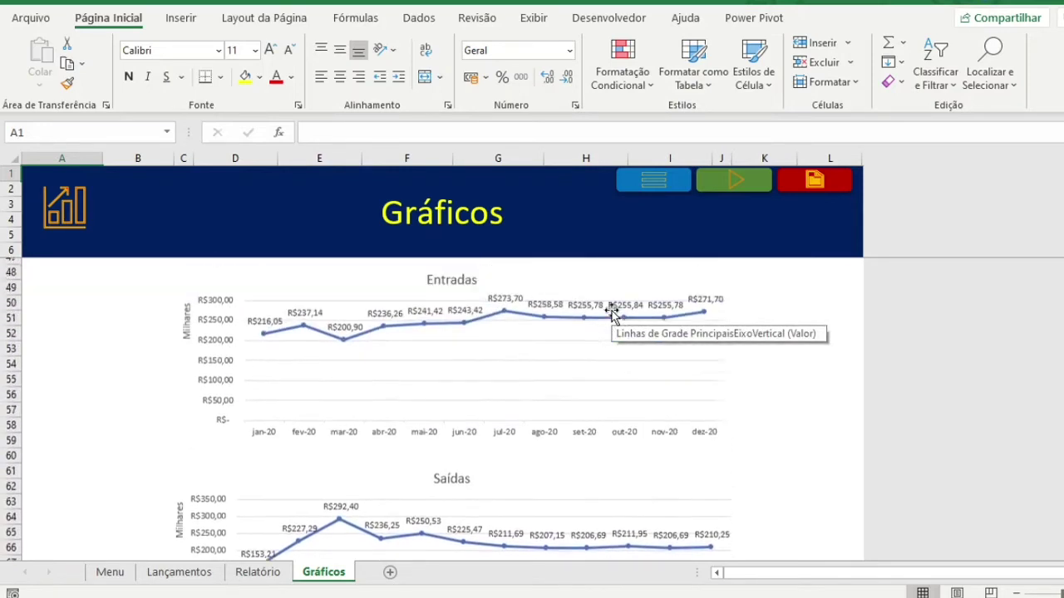
scroll(612, 311, "up", 7)
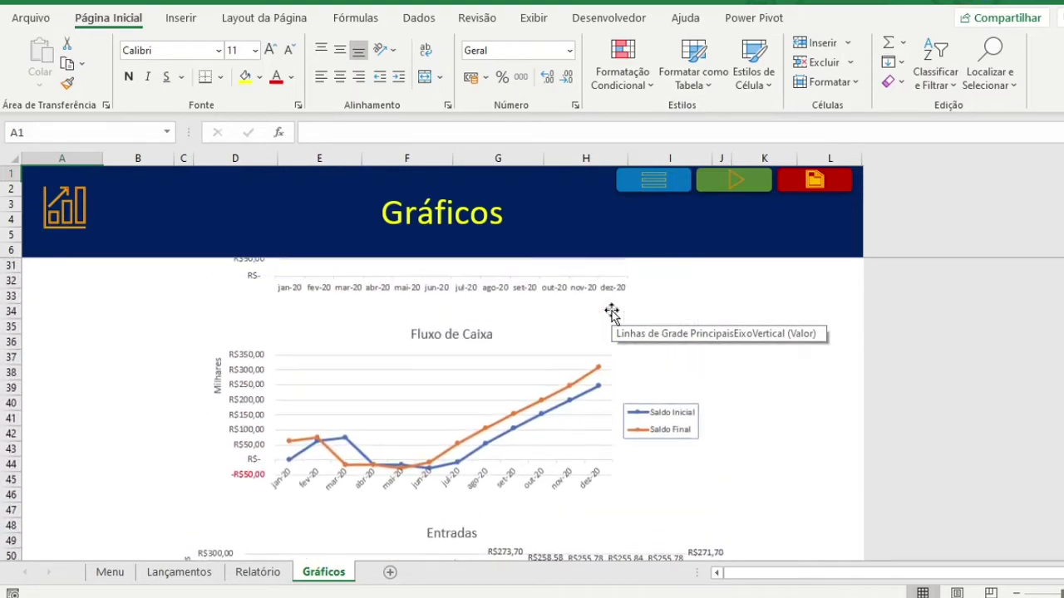
scroll(611, 310, "up", 6)
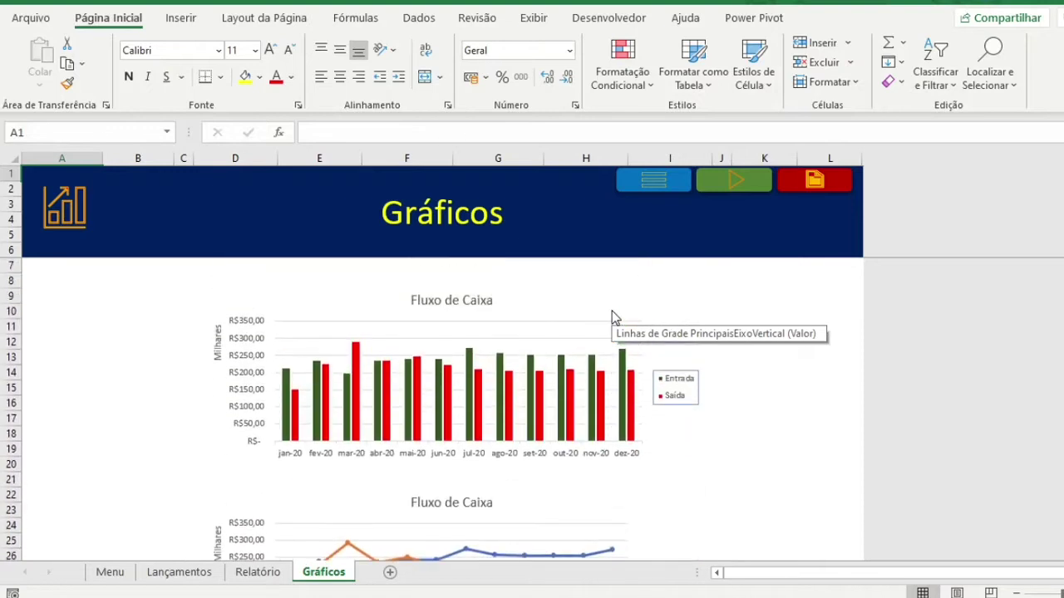
- Delete the three Fluxo de Caixa charts from the Gráficos sheet
left_click(568, 305)
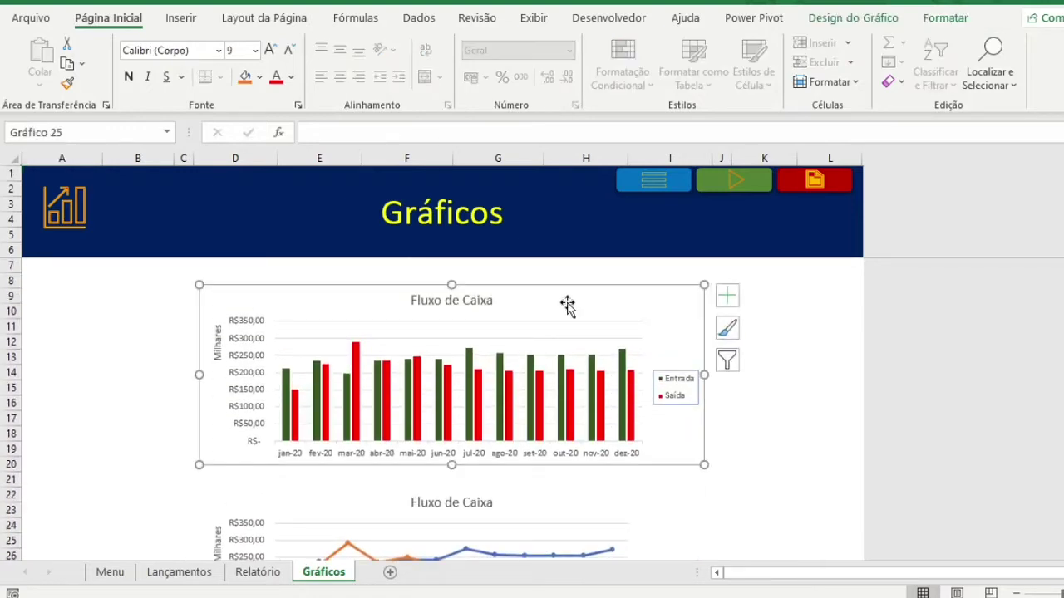
key("Delete")
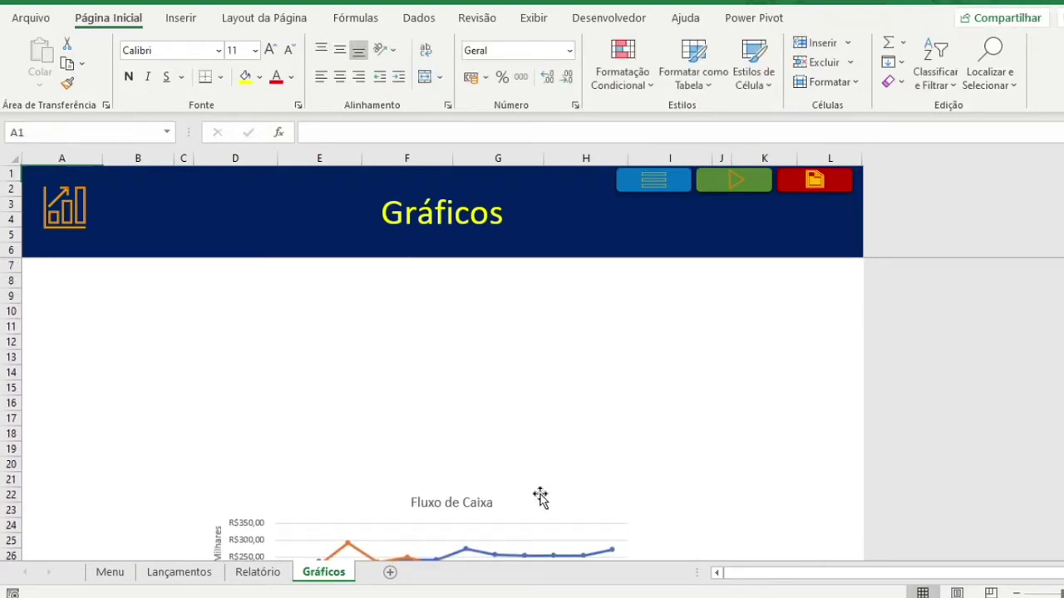
scroll(541, 494, "down", 7)
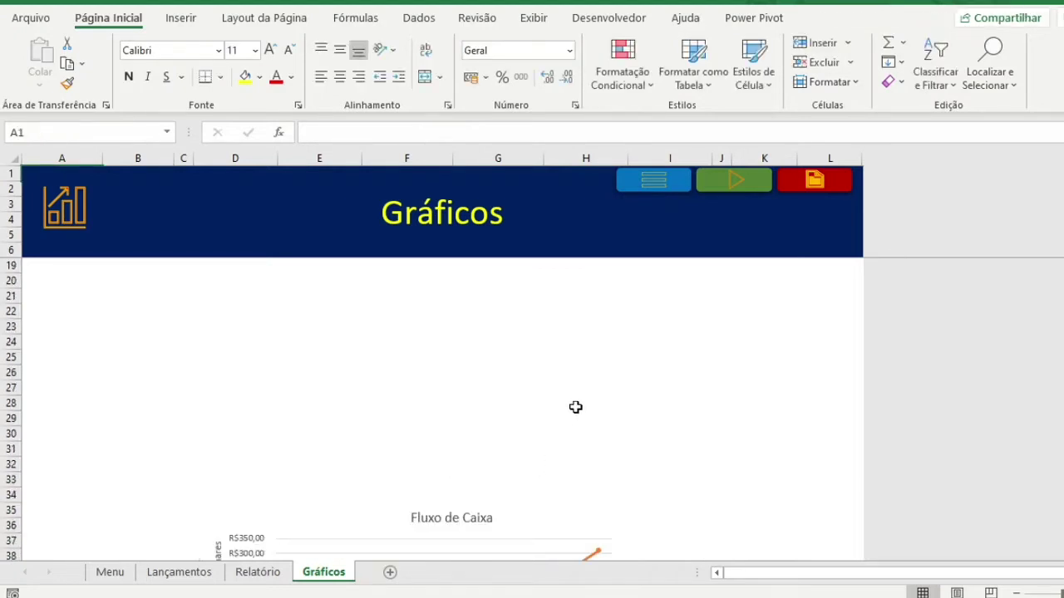
left_click(556, 385)
key("Delete")
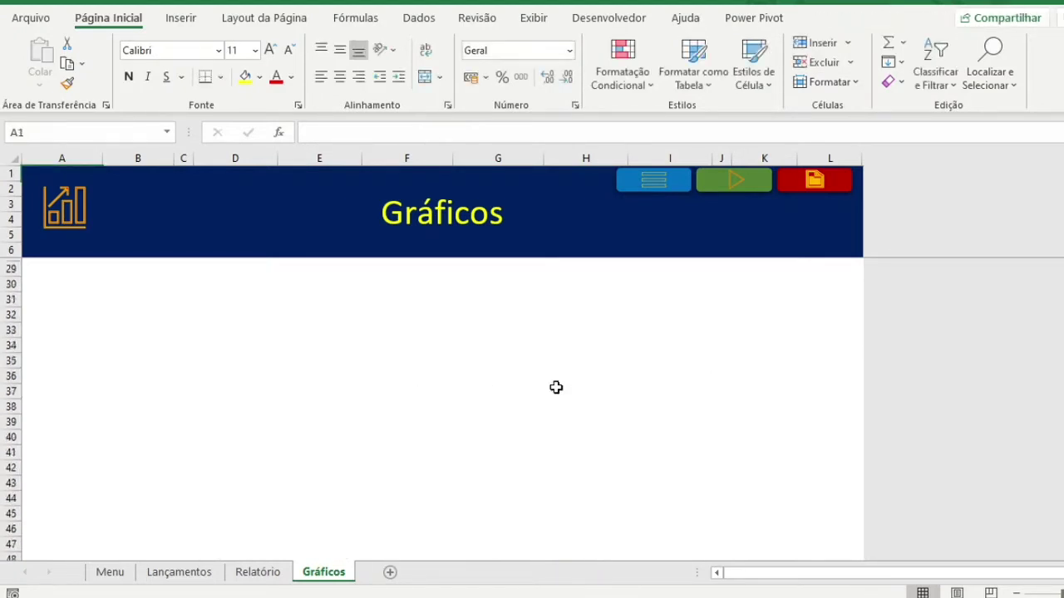
- Delete the Entradas and Saídas charts and check the rest of the Gráficos sheet for remaining charts
scroll(556, 388, "down", 3)
scroll(556, 387, "down", 2)
left_click(557, 355)
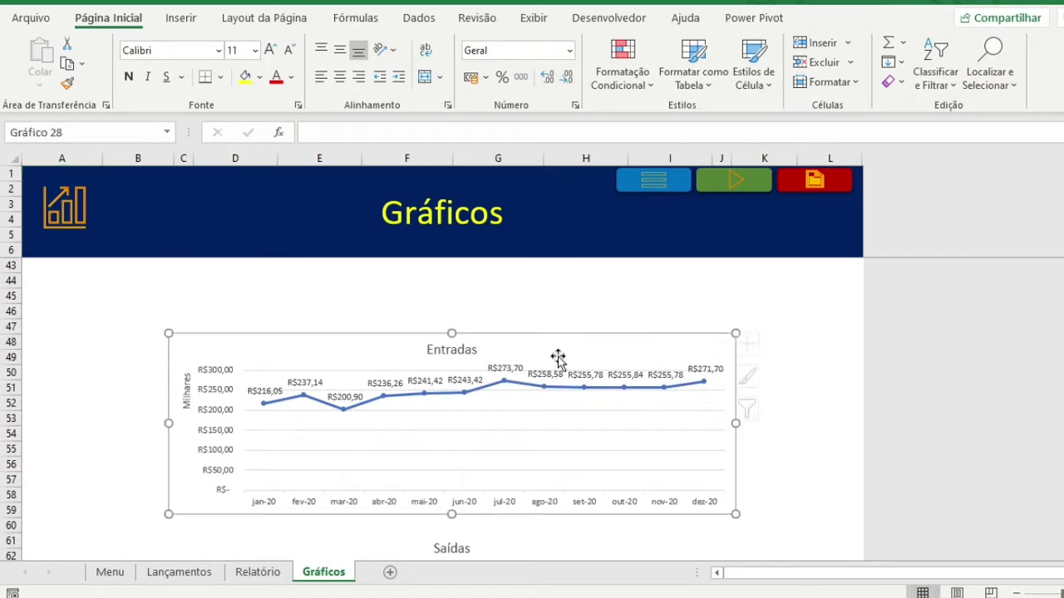
key("Delete")
scroll(558, 356, "down", 3)
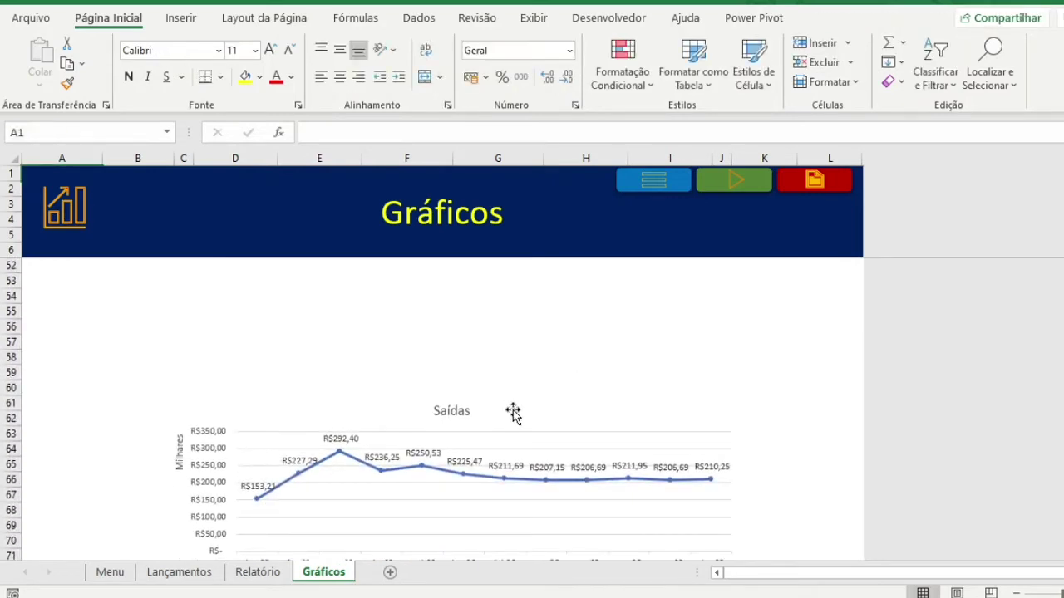
left_click(531, 395)
key("Delete")
scroll(565, 321, "down", 10)
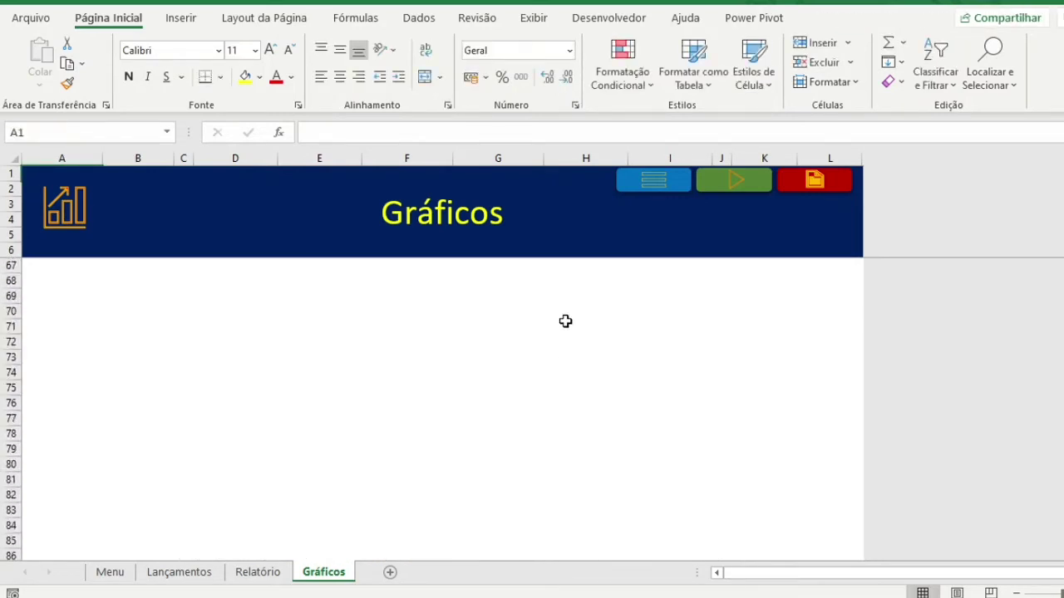
scroll(565, 321, "down", 5)
scroll(565, 321, "up", 20)
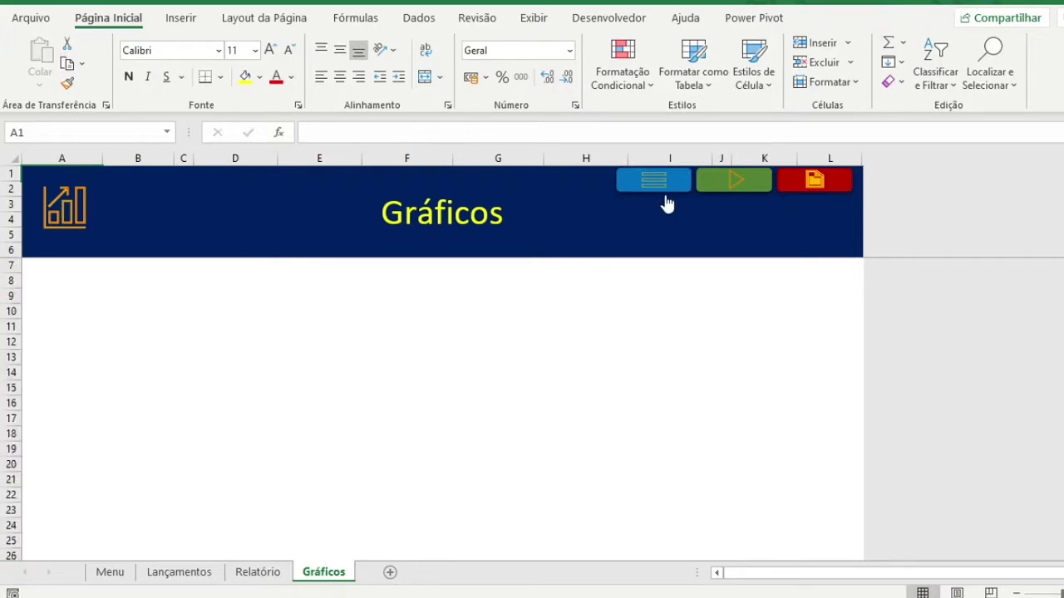
- On the Relatório sheet, insert a 2D clustered column chart from the Mês Referência and Entrada data, D8:D20 and F8:F20
left_click(797, 184)
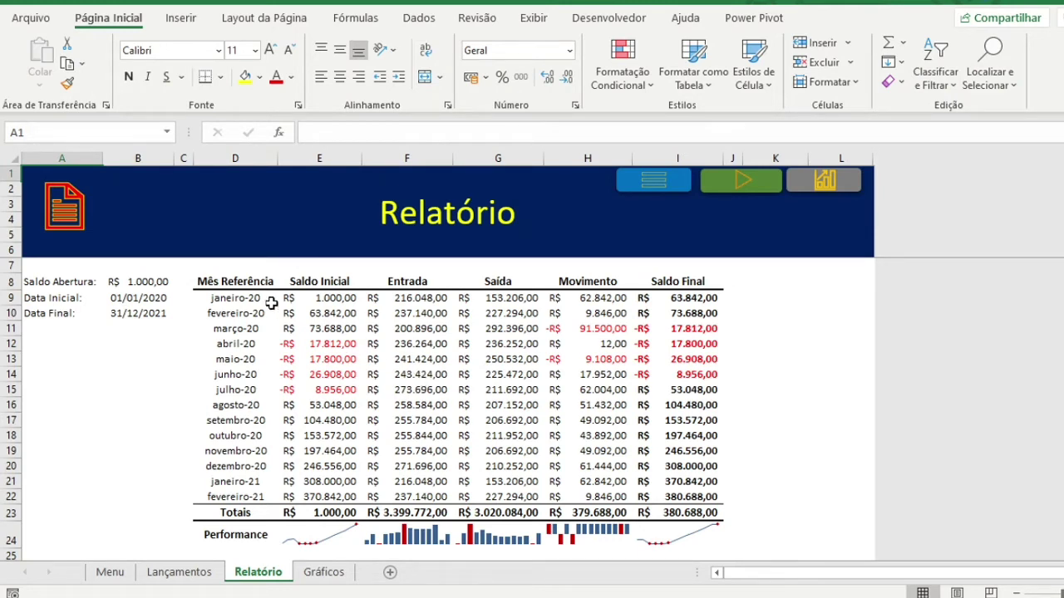
left_click(237, 280)
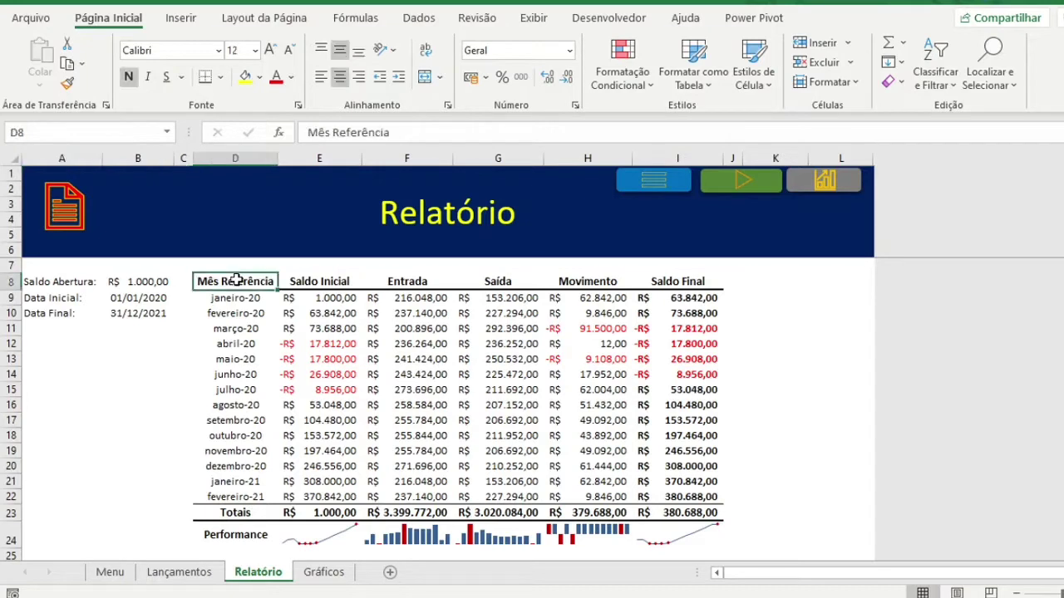
left_click(247, 466, "shift")
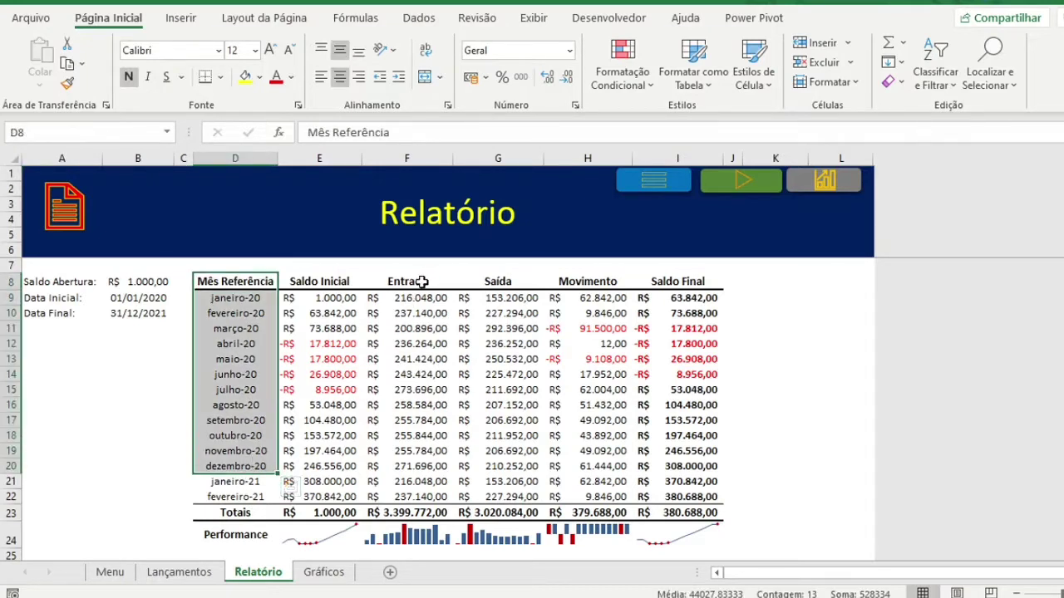
left_click_drag(422, 282, 420, 463)
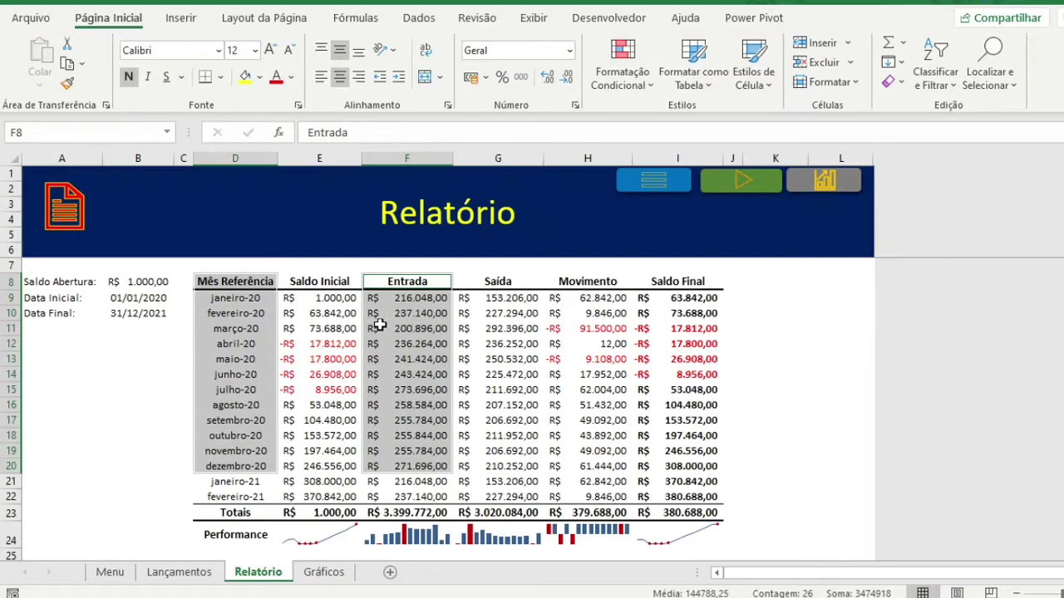
left_click(182, 20)
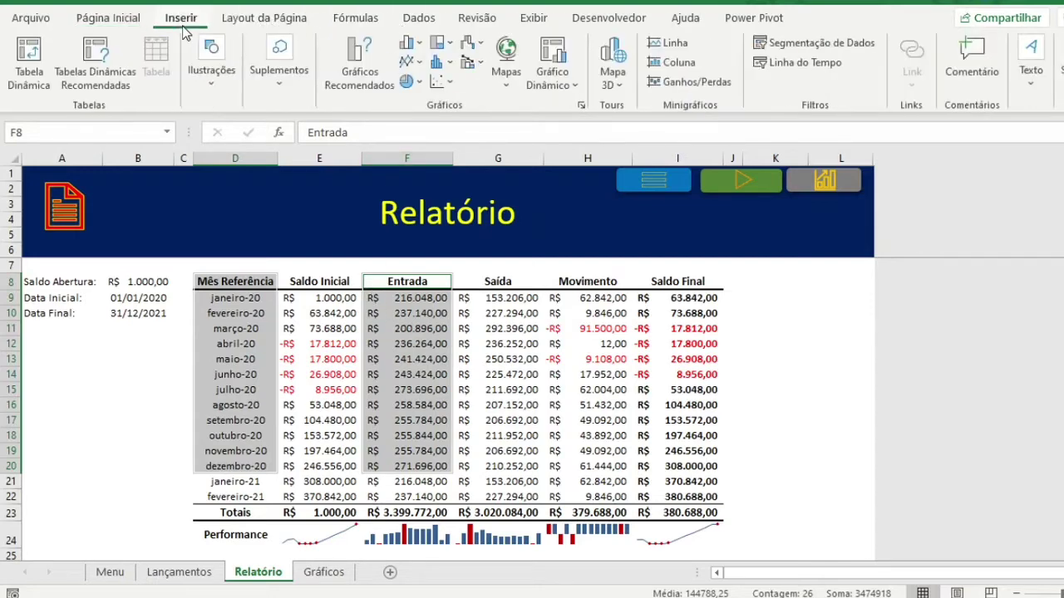
left_click(418, 47)
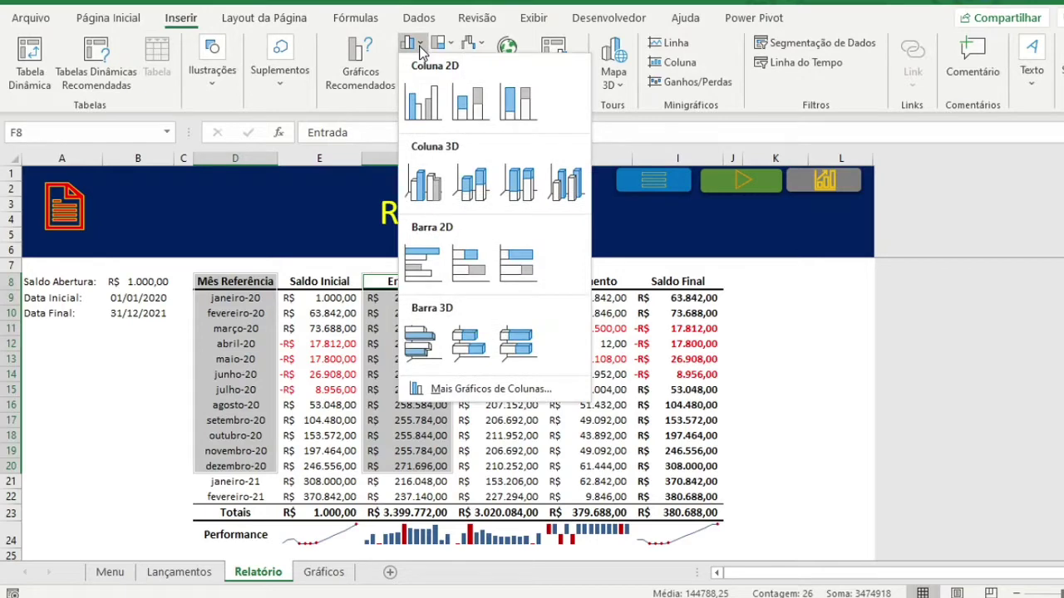
left_click(425, 103)
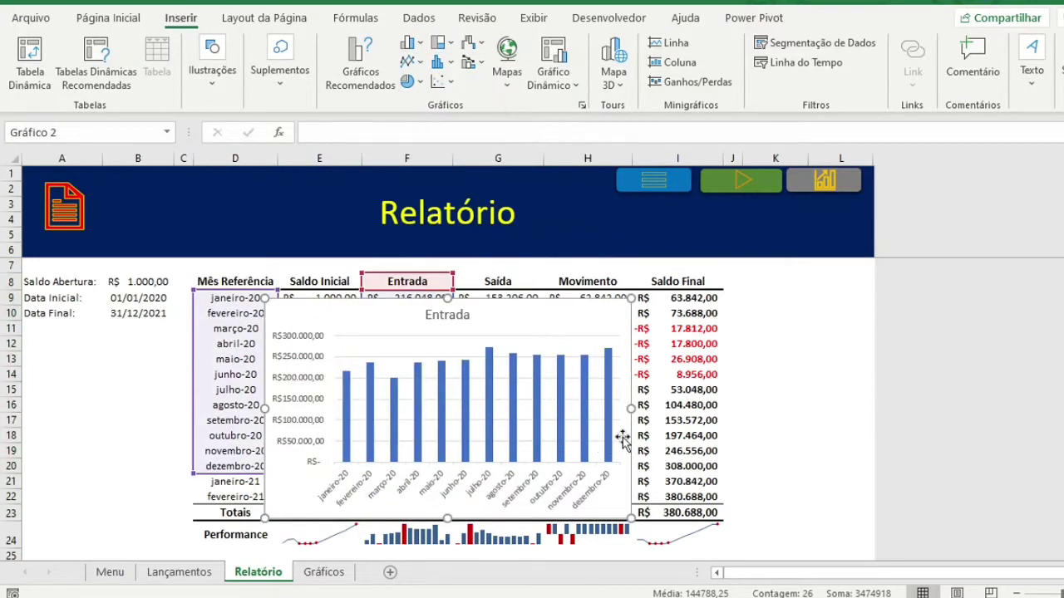
- Widen the Entrada chart, move it to cell D9 of the Gráficos sheet and stretch its right edge into column I
left_click_drag(629, 407, 706, 404)
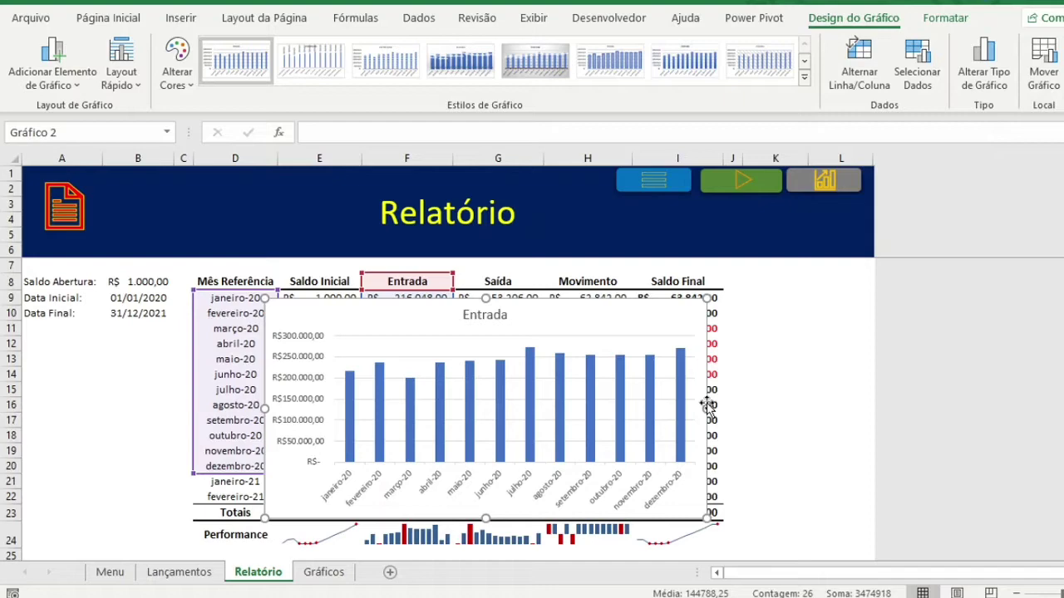
key("ctrl+x")
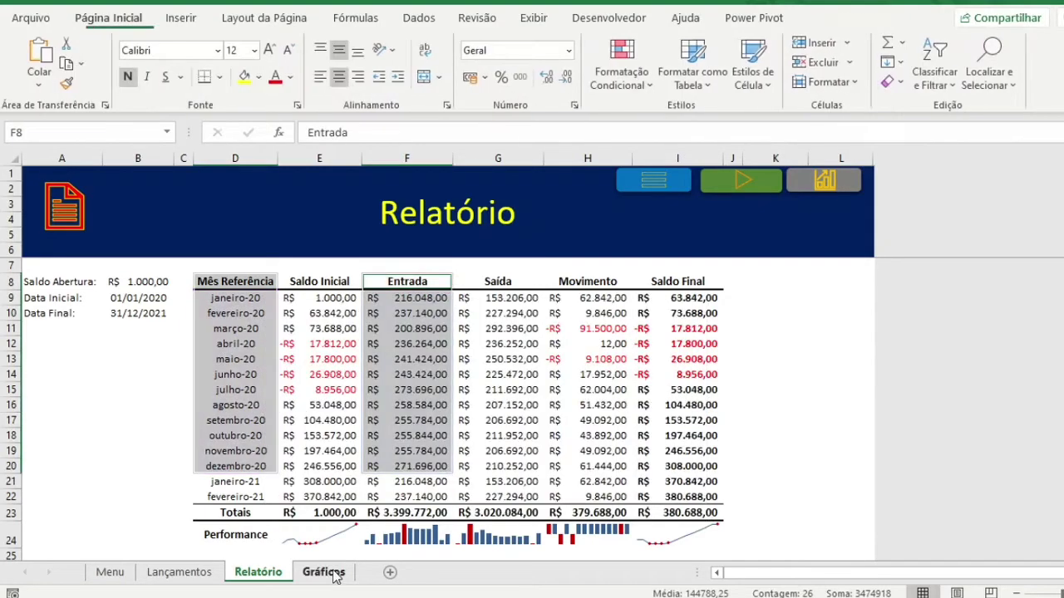
left_click(330, 572)
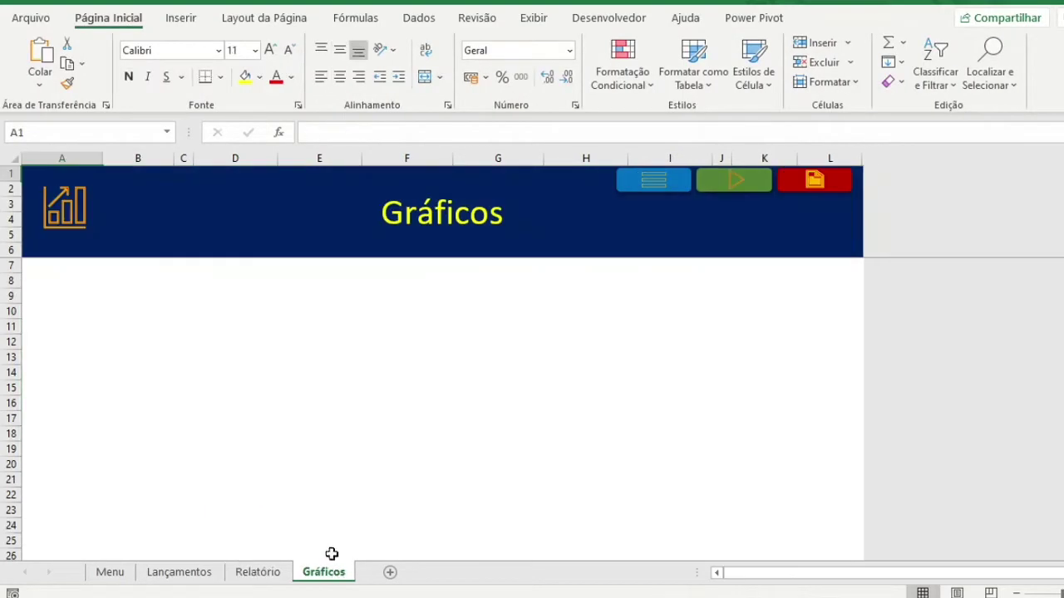
left_click(226, 299)
key("ctrl+v")
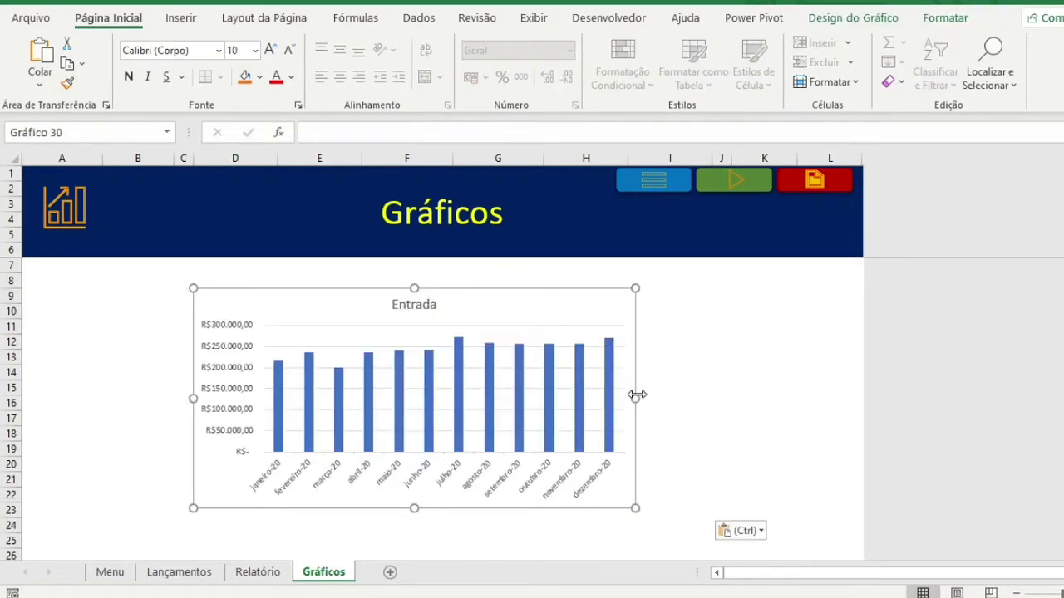
left_click_drag(636, 395, 705, 386)
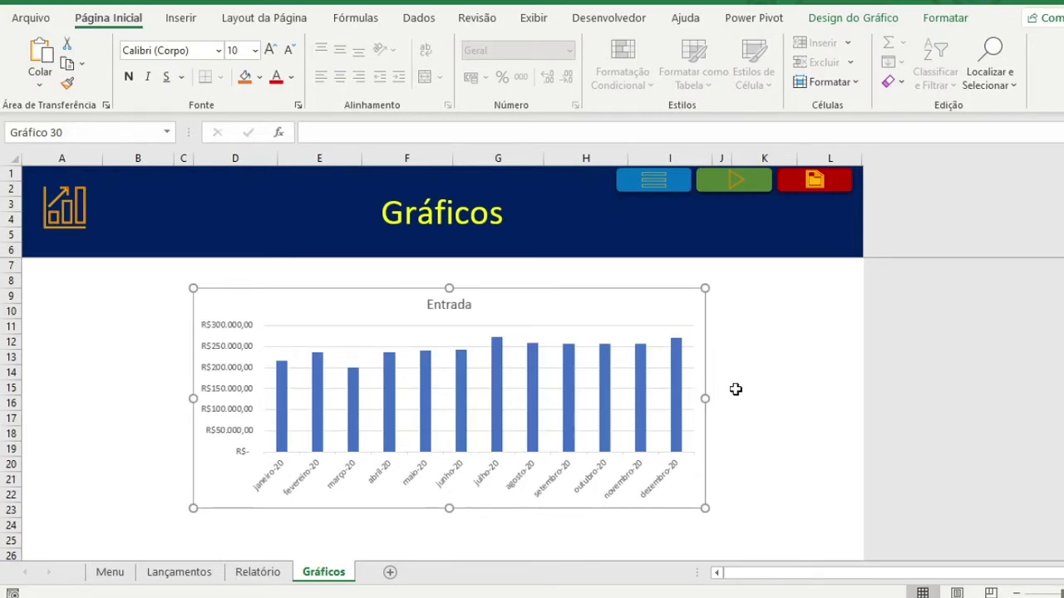
- Apply the last built-in chart style, with a bold title and shaded gradient columns, to the Entrada chart
left_click(846, 22)
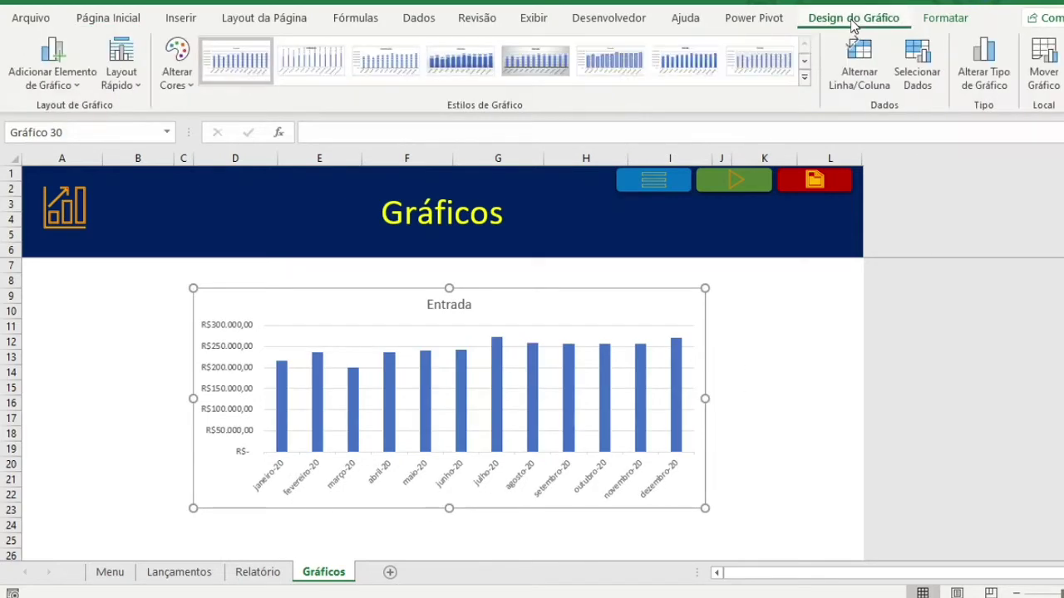
left_click(553, 68)
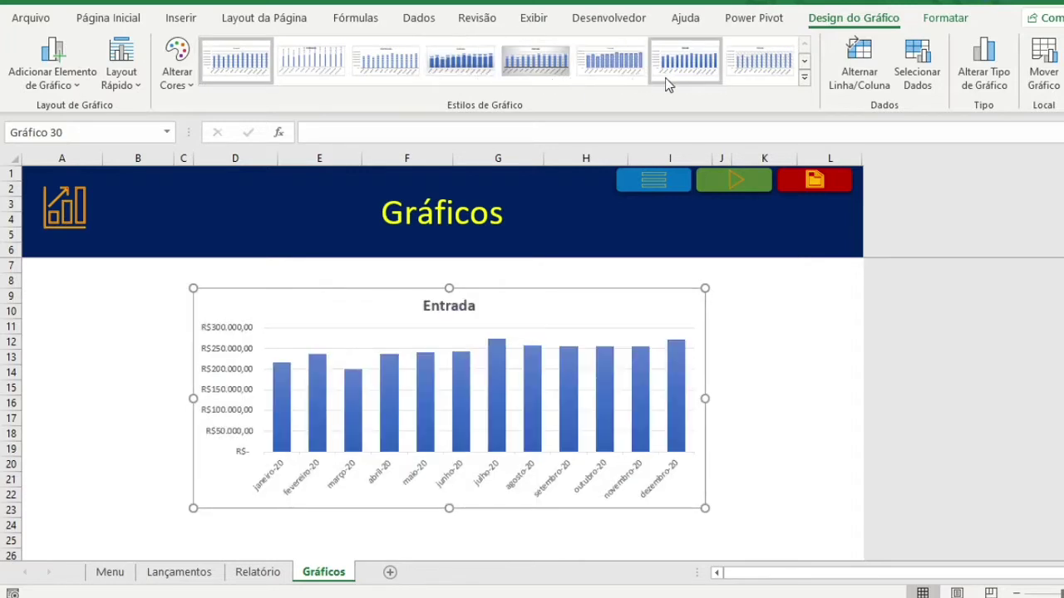
left_click(808, 84)
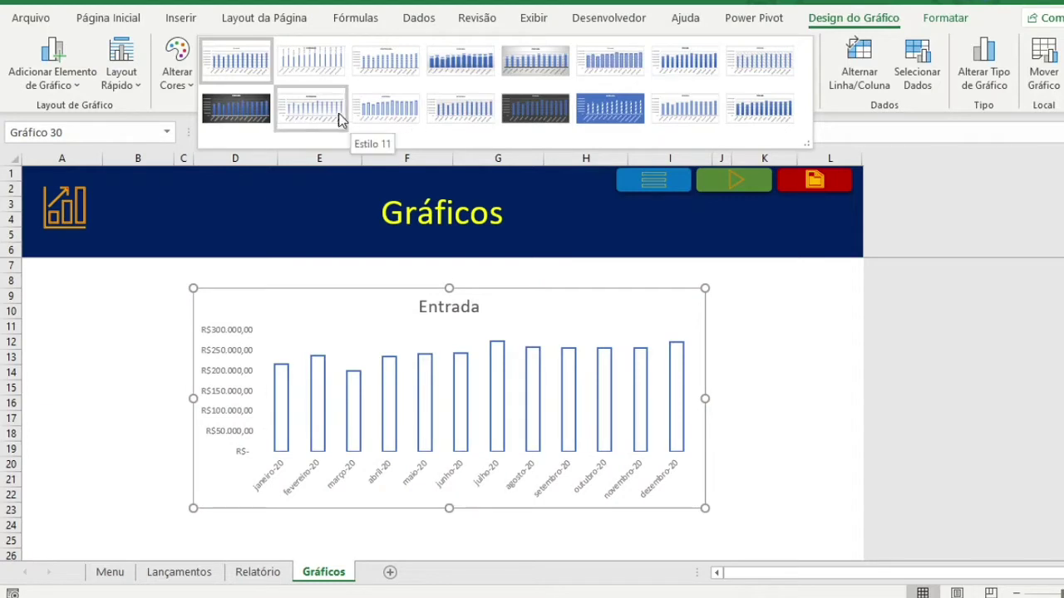
left_click(765, 125)
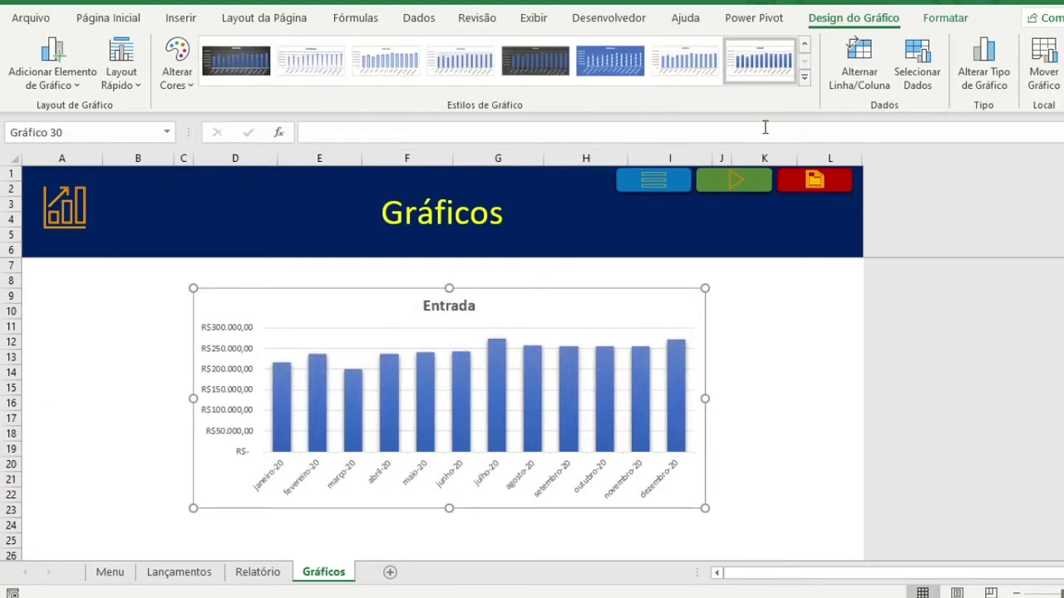
- Set the display units of the Entrada chart's vertical axis to Milhares
left_click(222, 349)
right_click(222, 348)
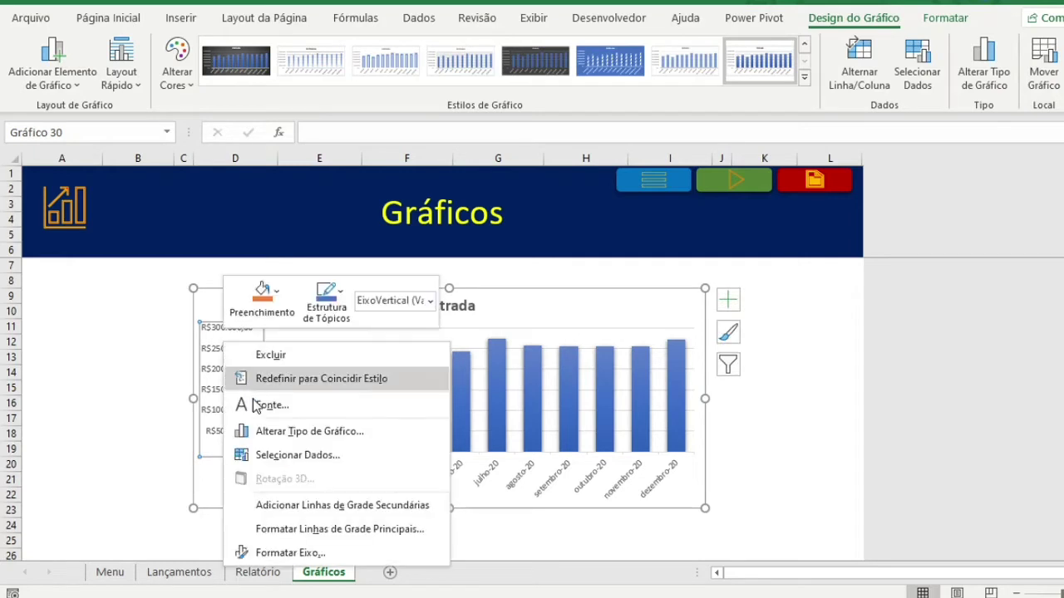
left_click(323, 552)
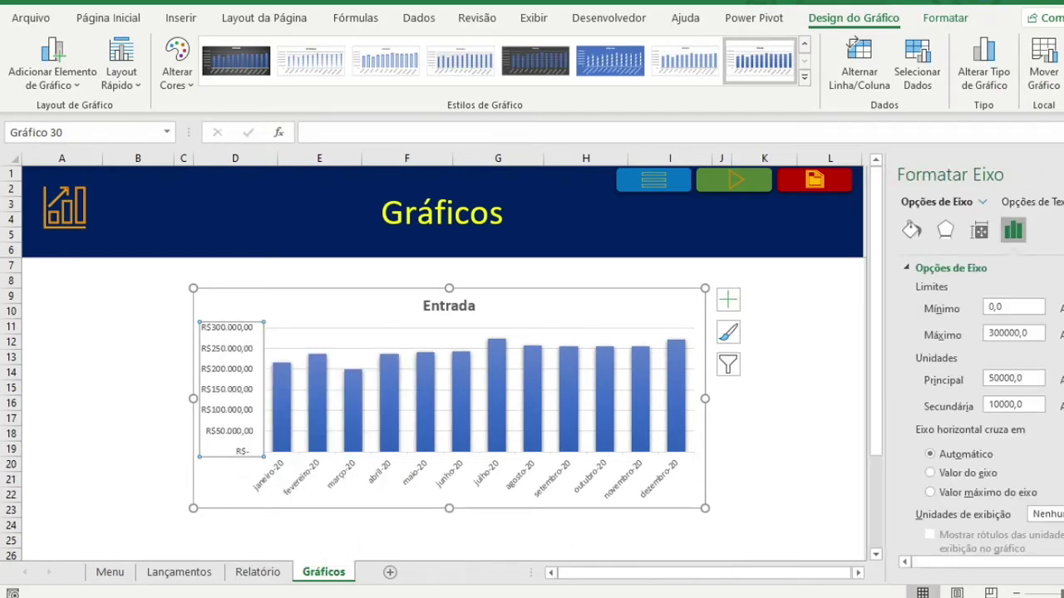
scroll(981, 408, "down", 2)
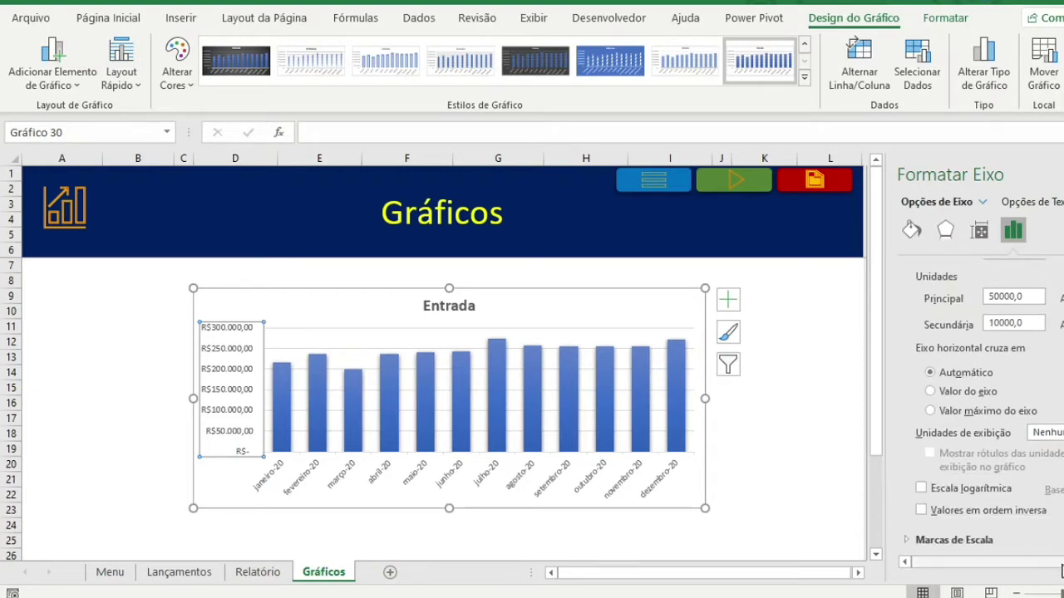
left_click_drag(989, 561, 1008, 562)
left_click(1056, 432)
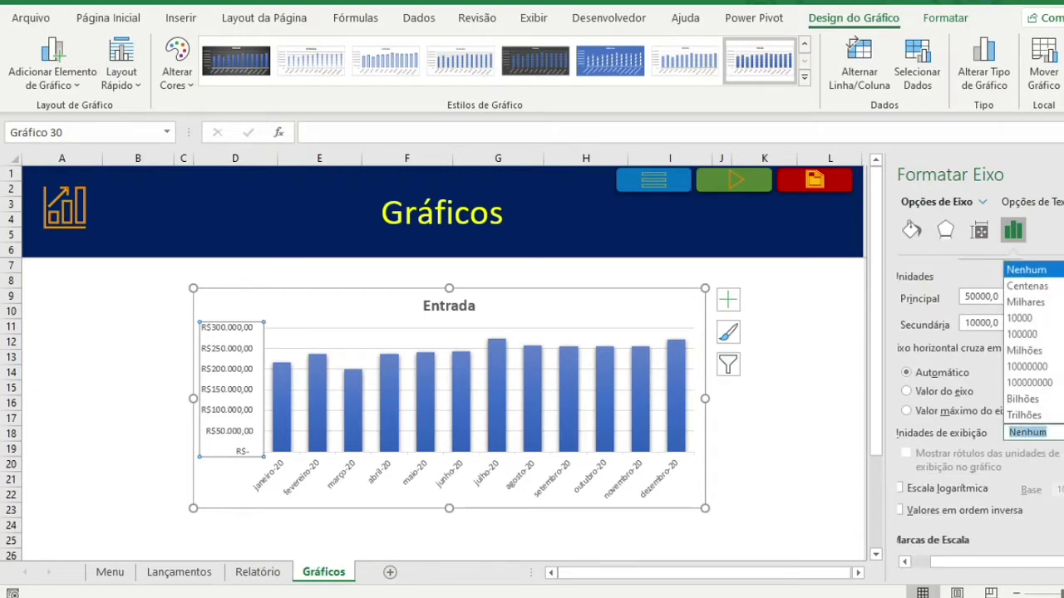
left_click(1044, 302)
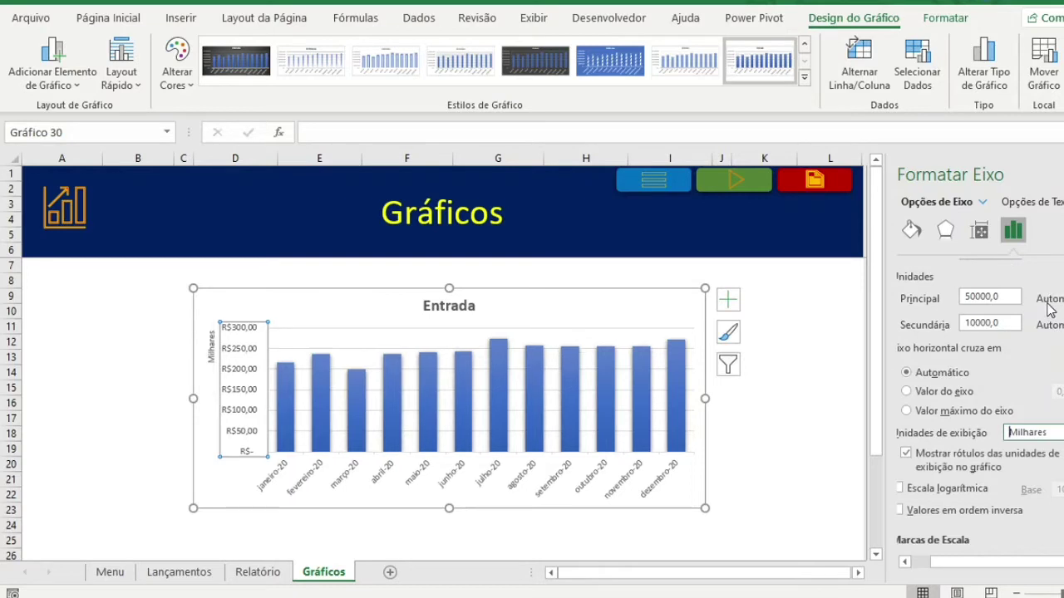
- Format the Entrada chart's horizontal axis dates with the abbreviated month type mar-12
left_click(283, 477)
right_click(463, 481)
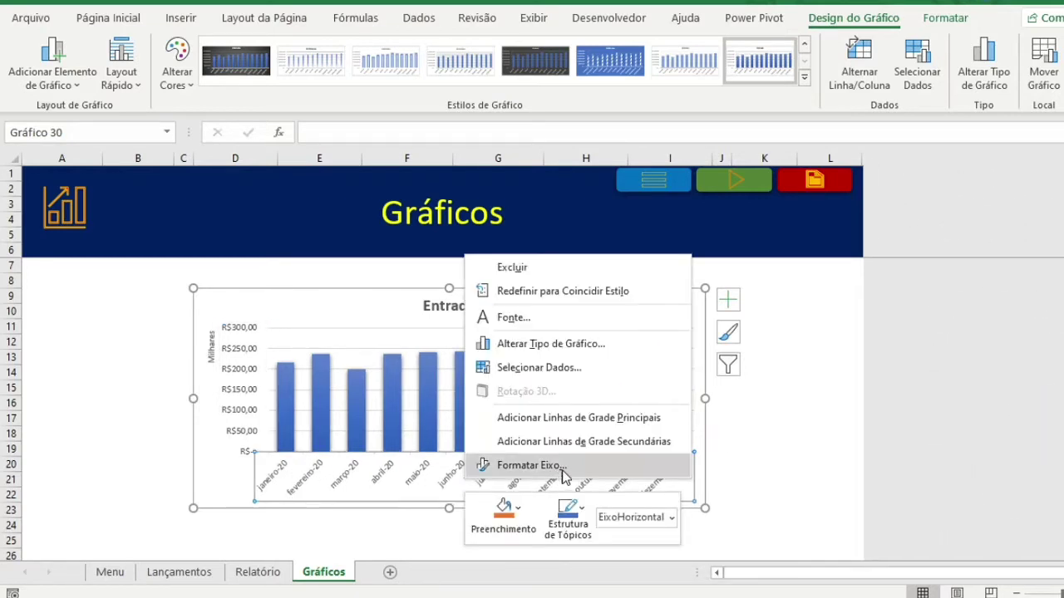
left_click(573, 465)
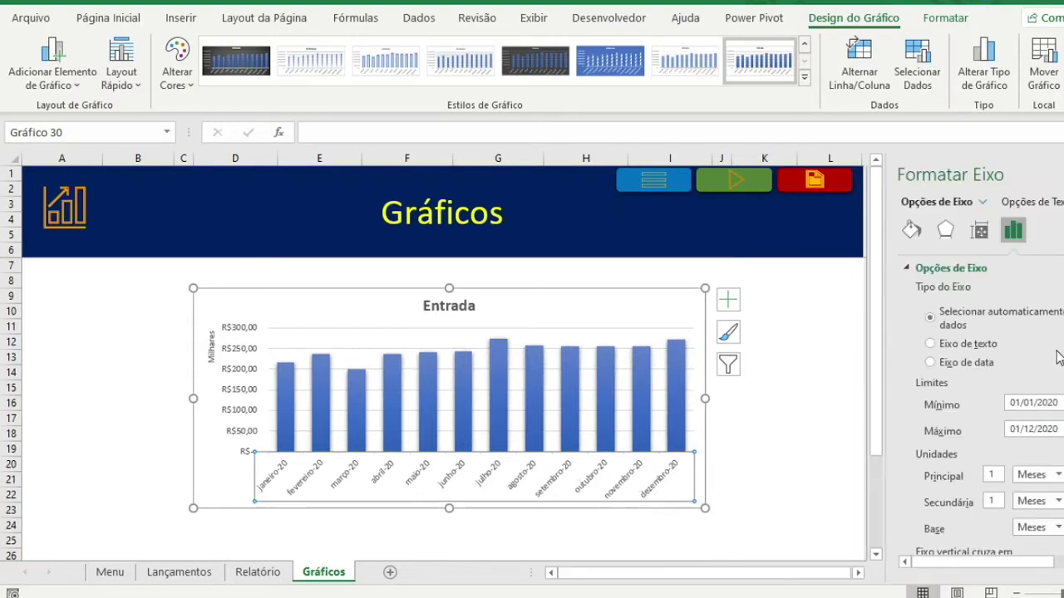
scroll(1058, 356, "down", 5)
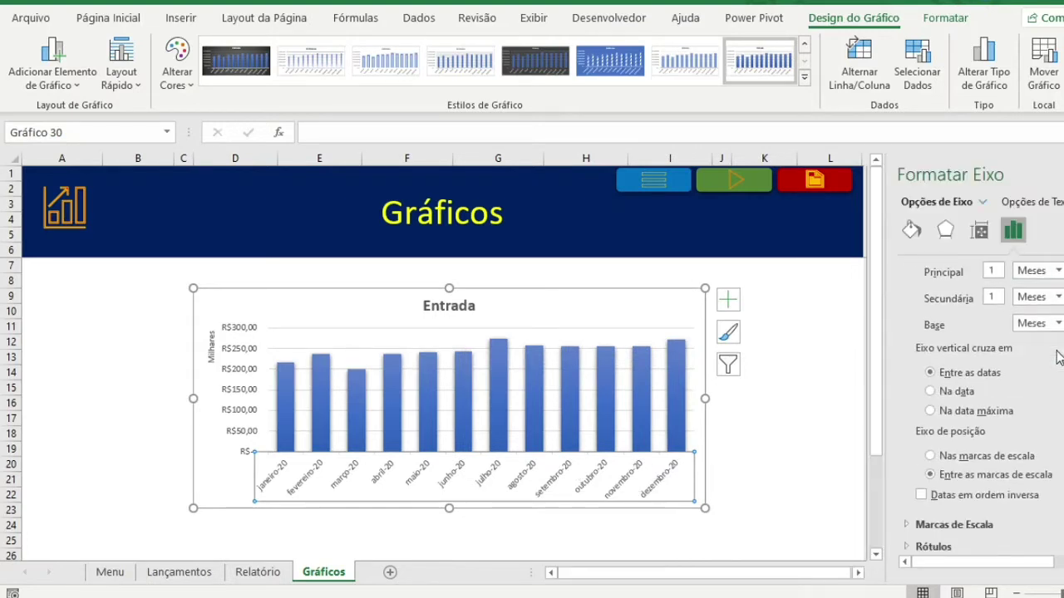
scroll(1058, 356, "down", 2)
scroll(1058, 355, "down", 3)
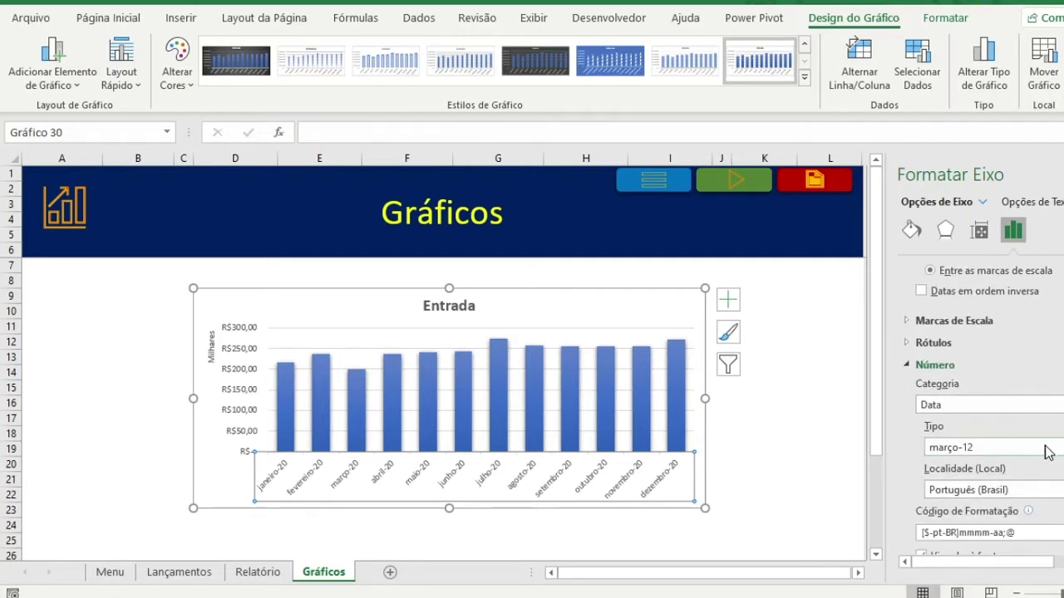
left_click(1047, 449)
left_click(939, 347)
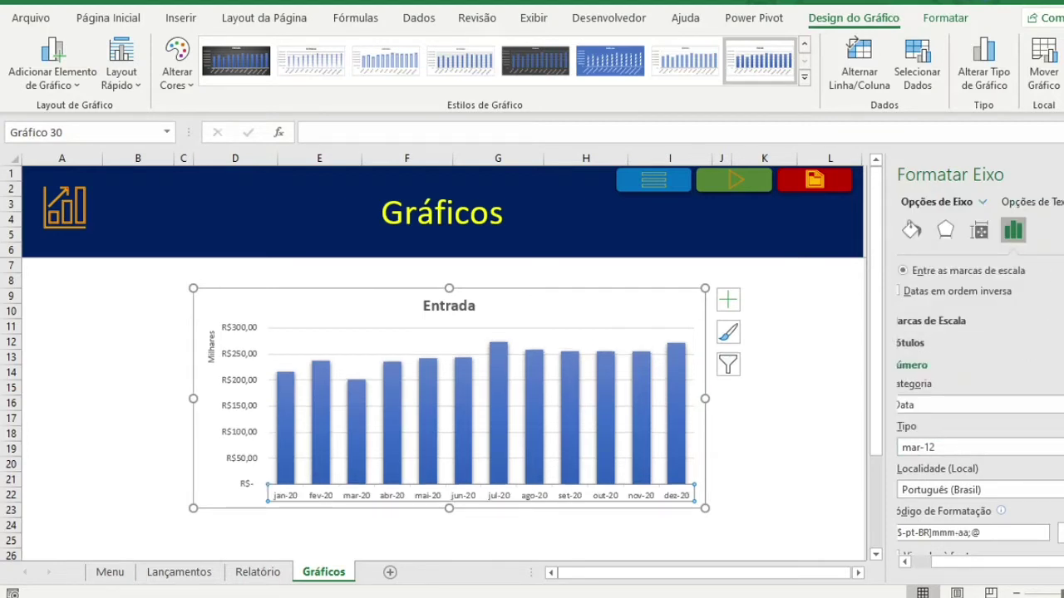
- Add data labels to the columns of the Entrada chart
left_click(760, 325)
left_click(703, 316)
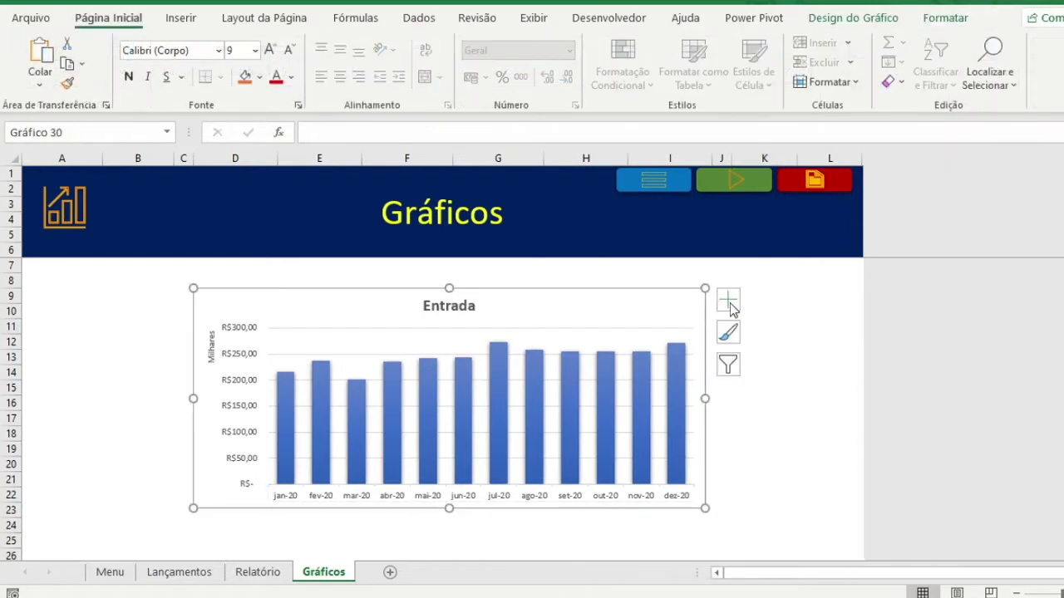
left_click(728, 301)
left_click(769, 338)
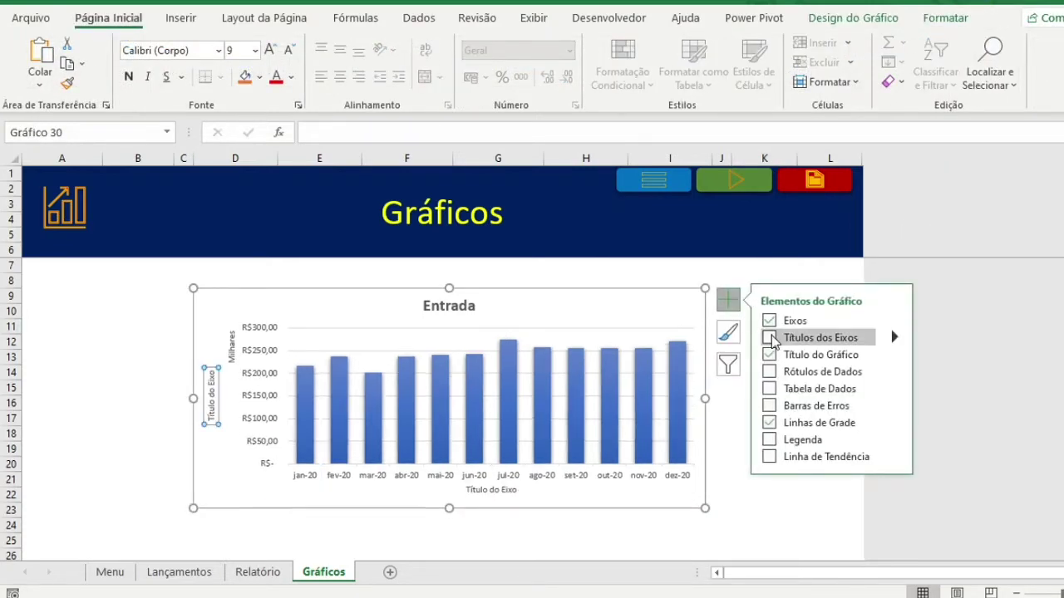
left_click(769, 372)
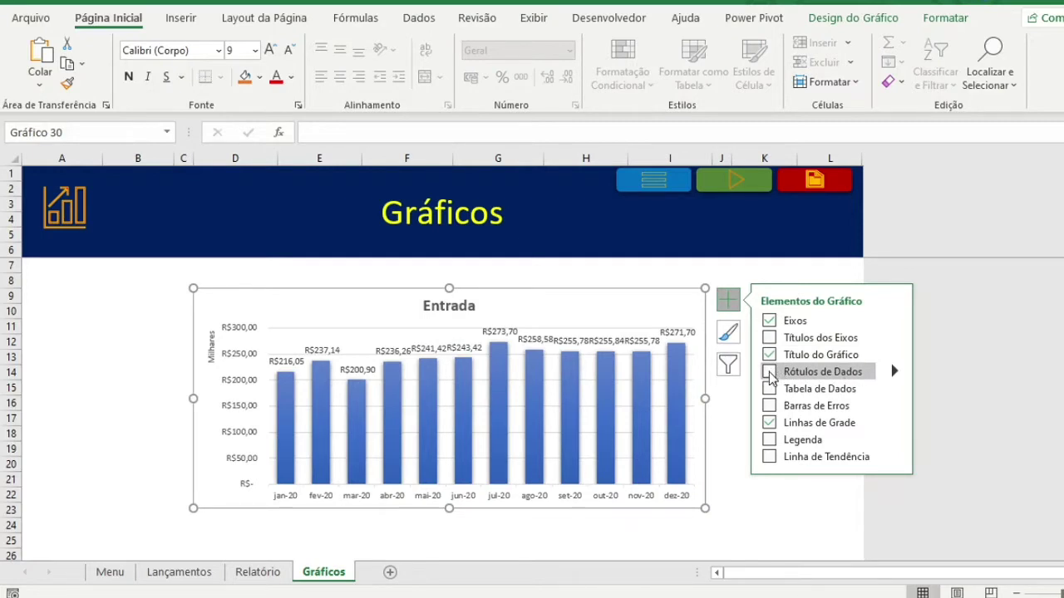
left_click(895, 372)
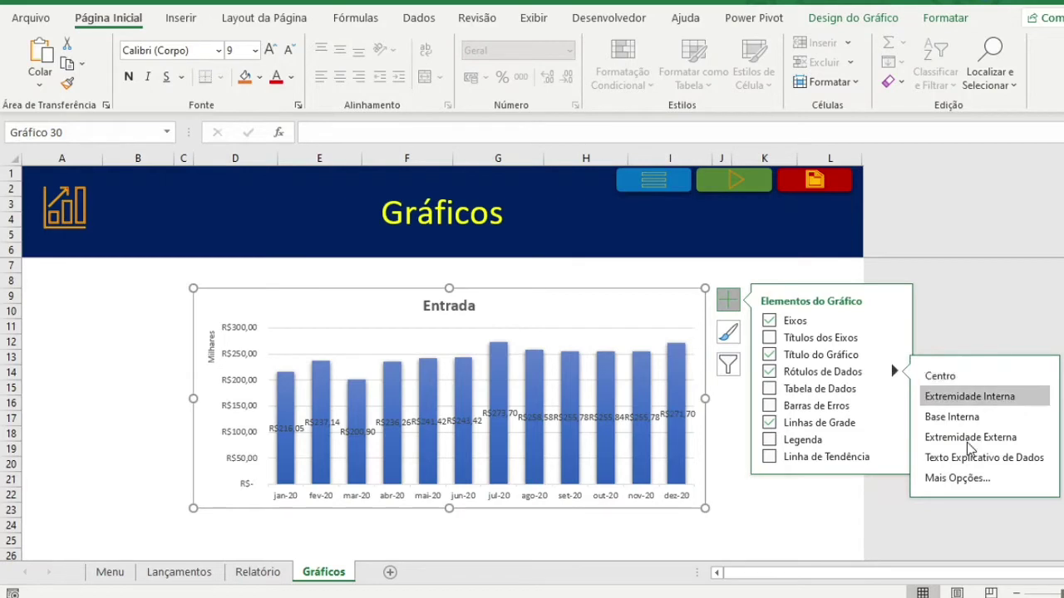
- Format the Entrada chart's data labels with the Número category and 0 decimal places
left_click(960, 478)
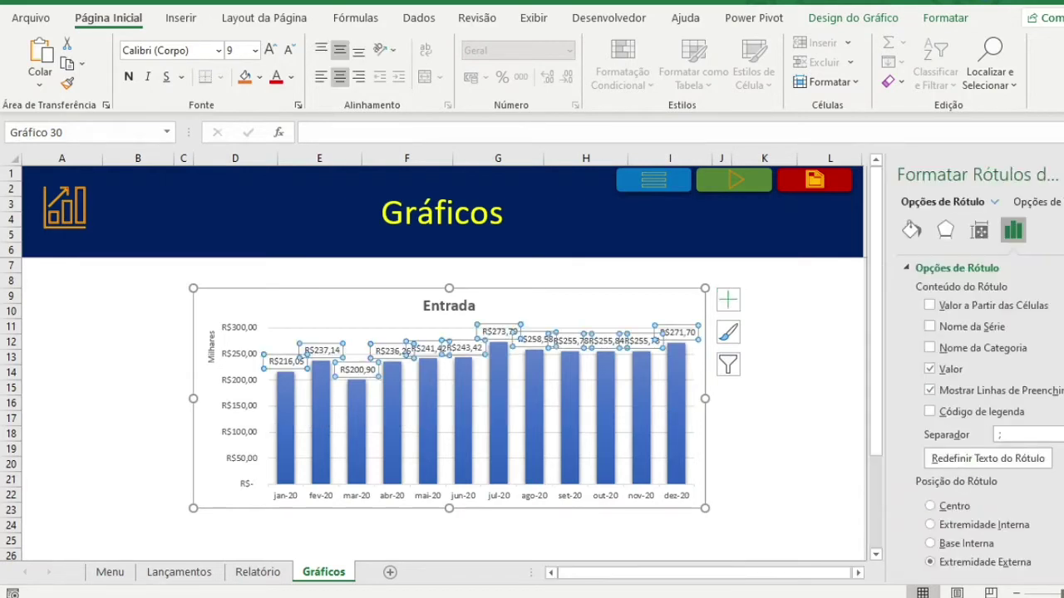
scroll(989, 413, "down", 1)
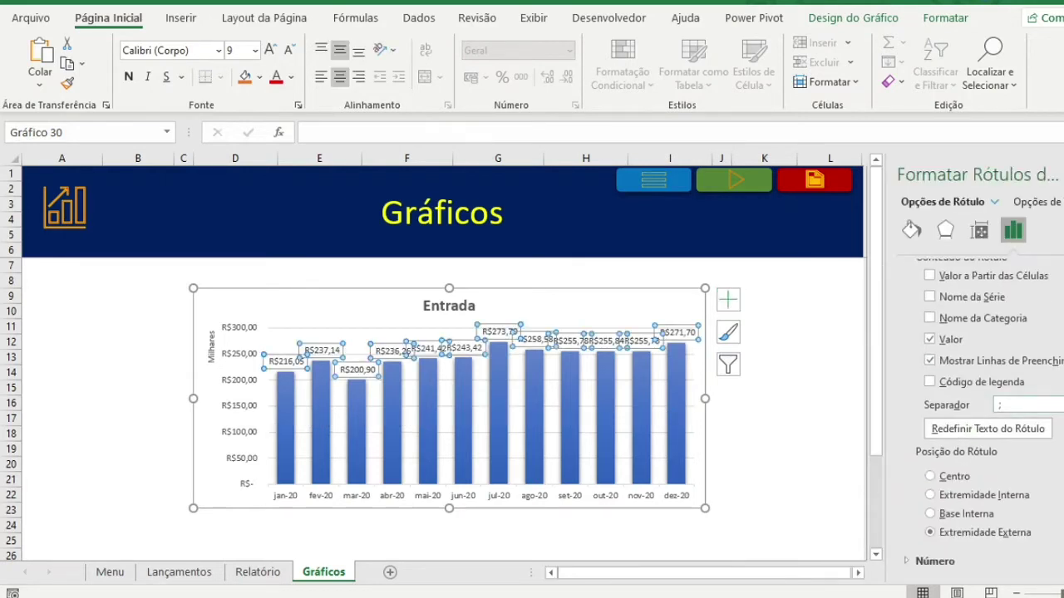
left_click(928, 563)
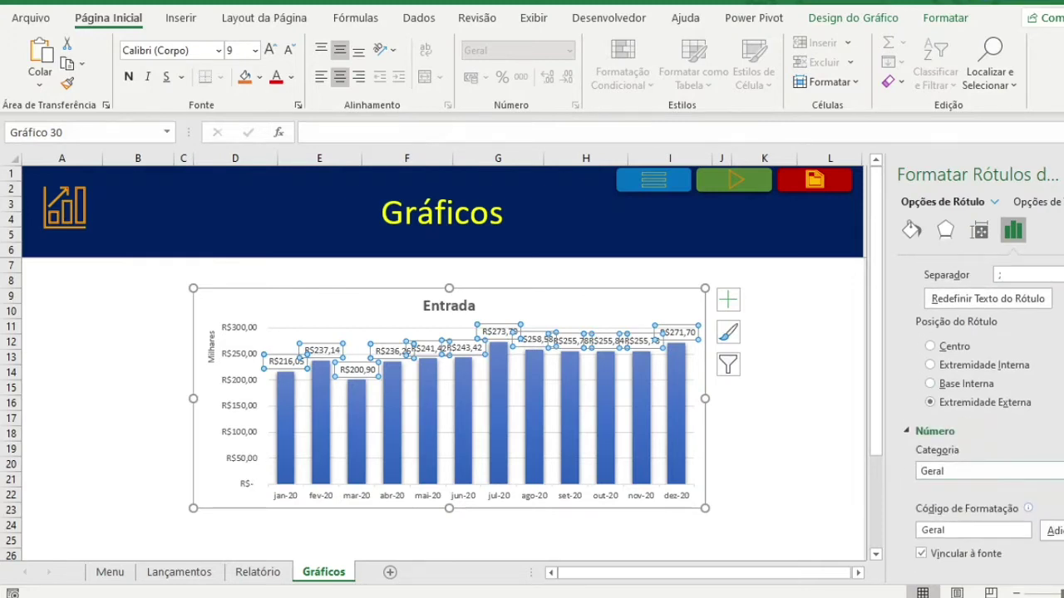
left_click(989, 470)
left_click(980, 291)
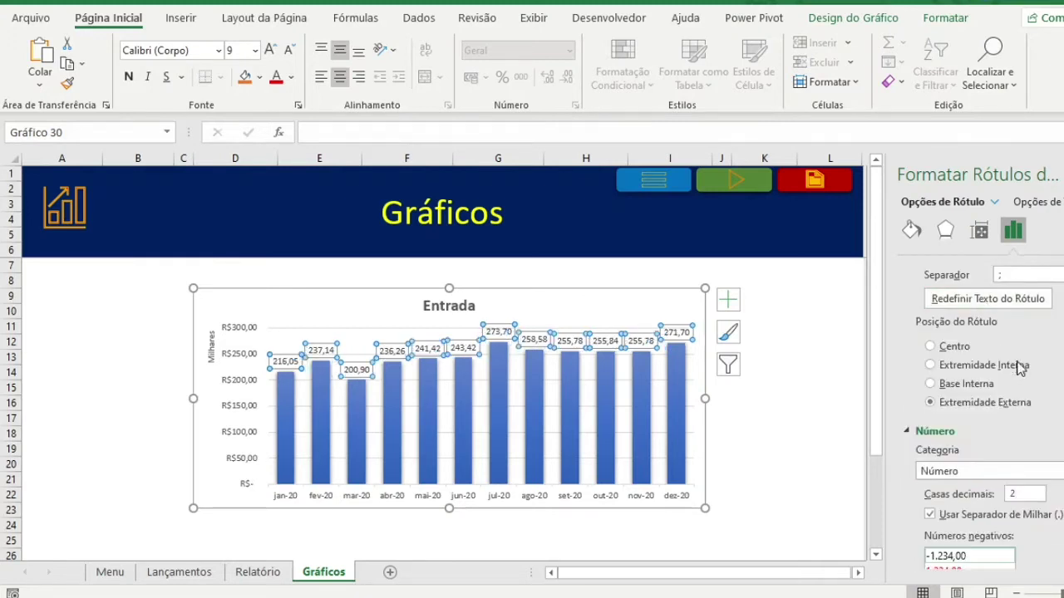
scroll(1021, 370, "down", 2)
left_click_drag(1029, 413, 1003, 412)
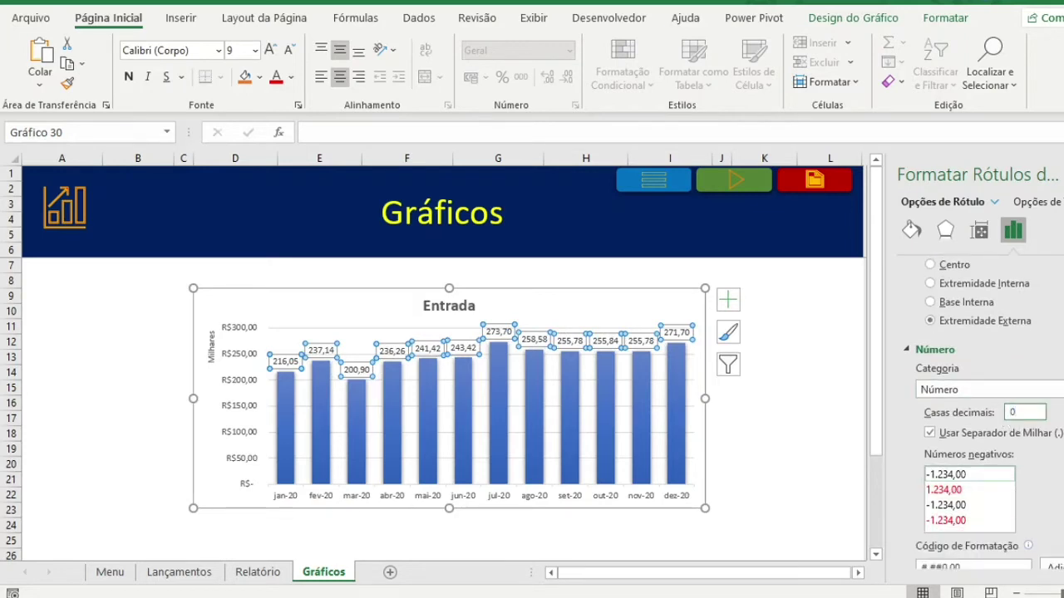
type("0")
key("Return")
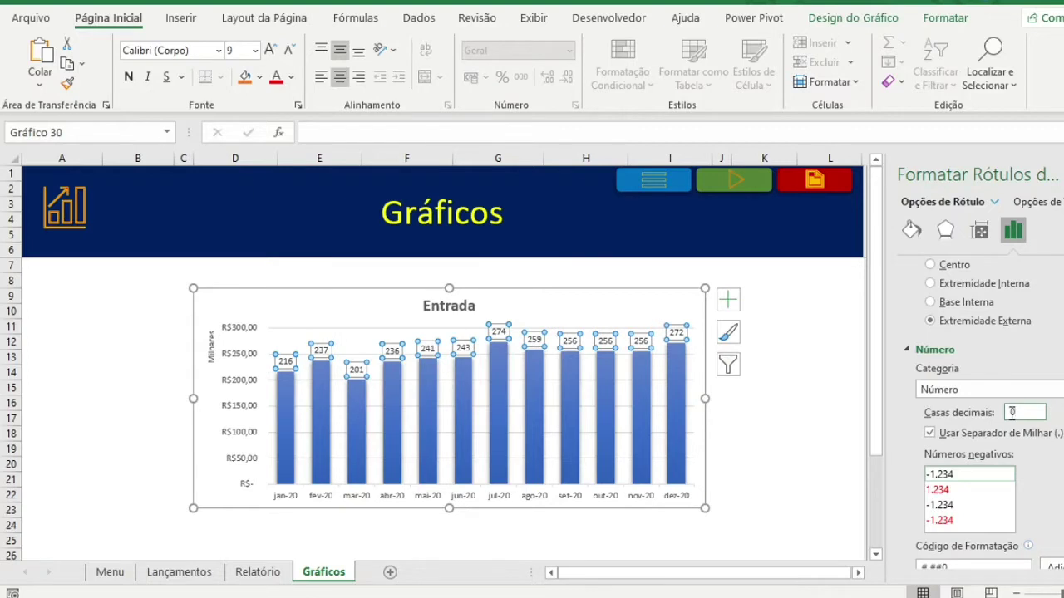
scroll(1012, 416, "down", 1)
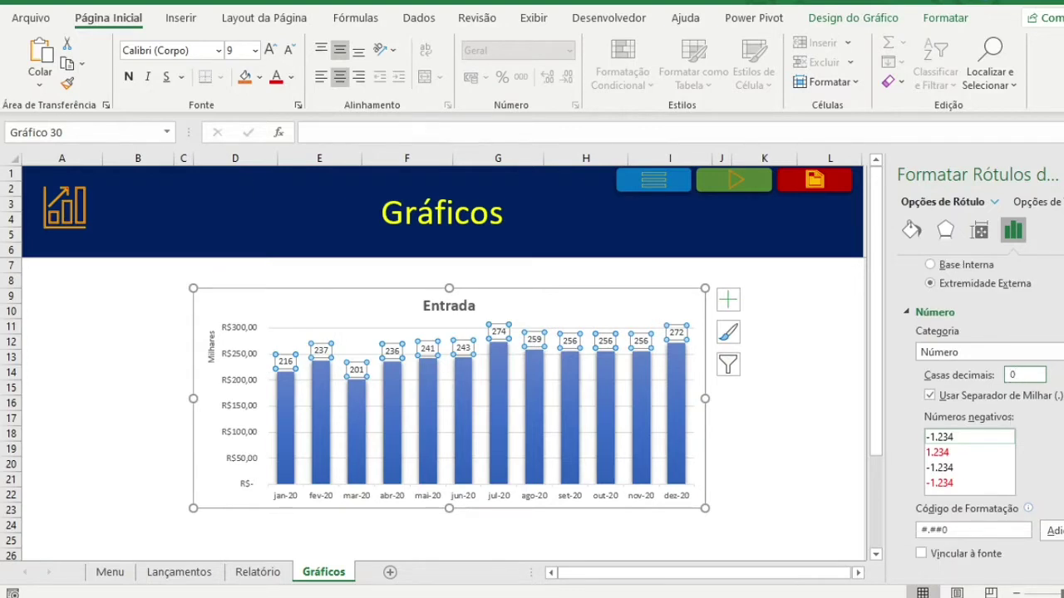
left_click(1062, 175)
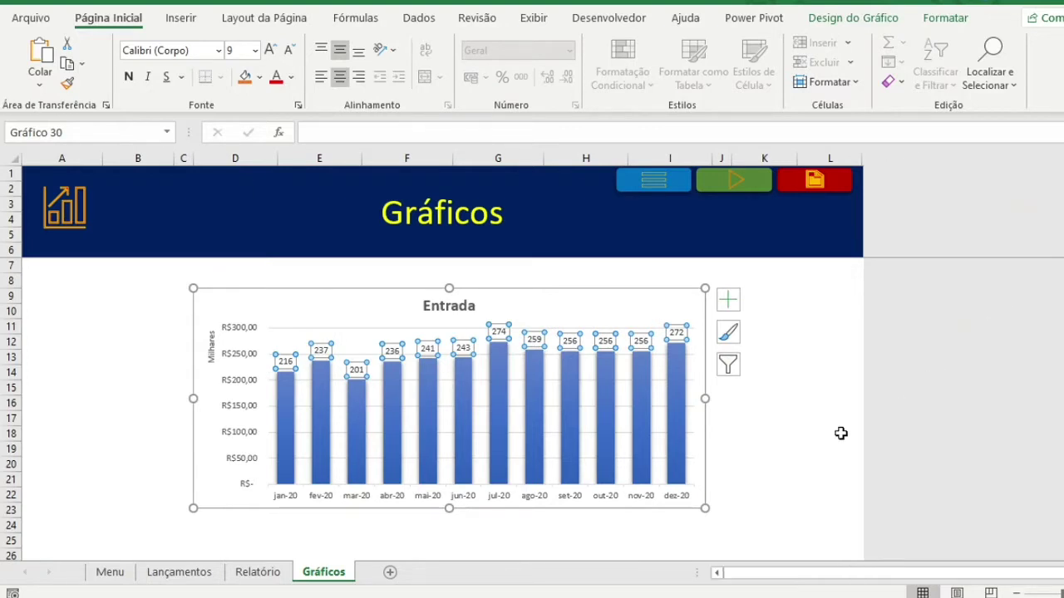
left_click(804, 446)
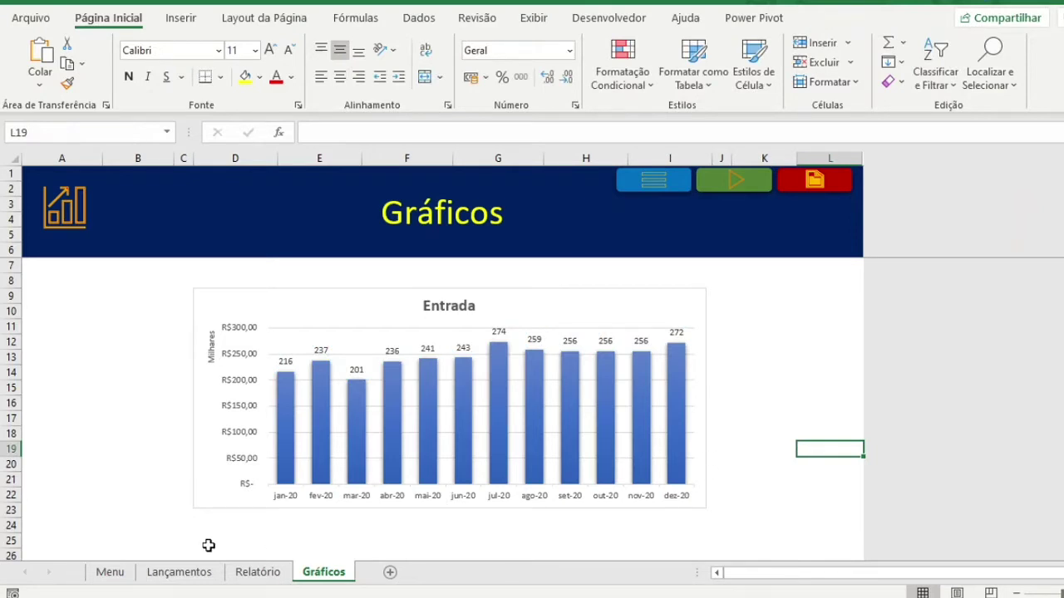
- Copy the Entrada chart and paste the duplicate below it at cell D25 of the Gráficos sheet
left_click(250, 504)
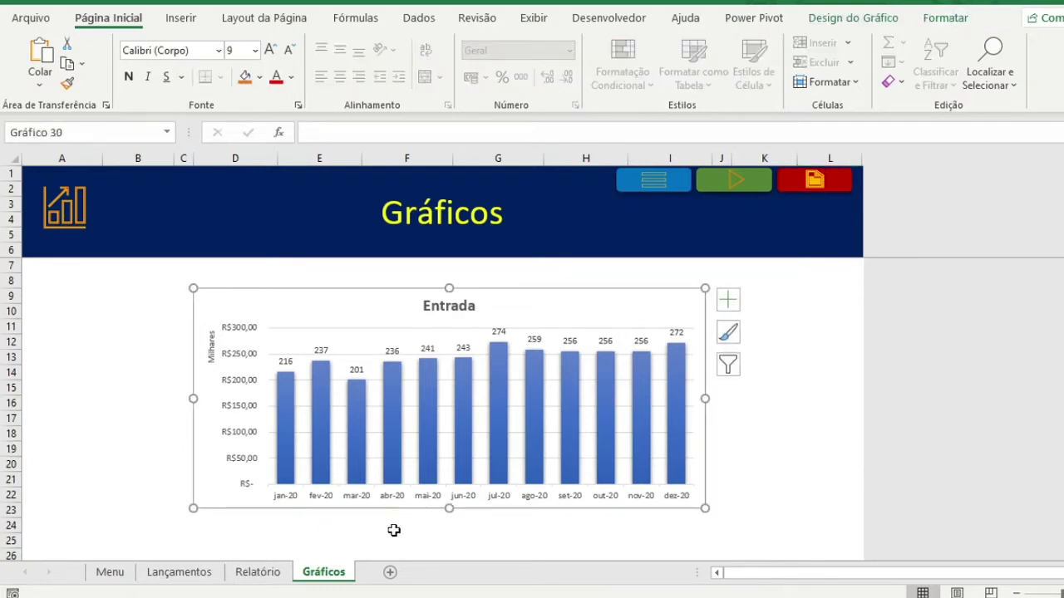
scroll(257, 518, "down", 2)
left_click(225, 449)
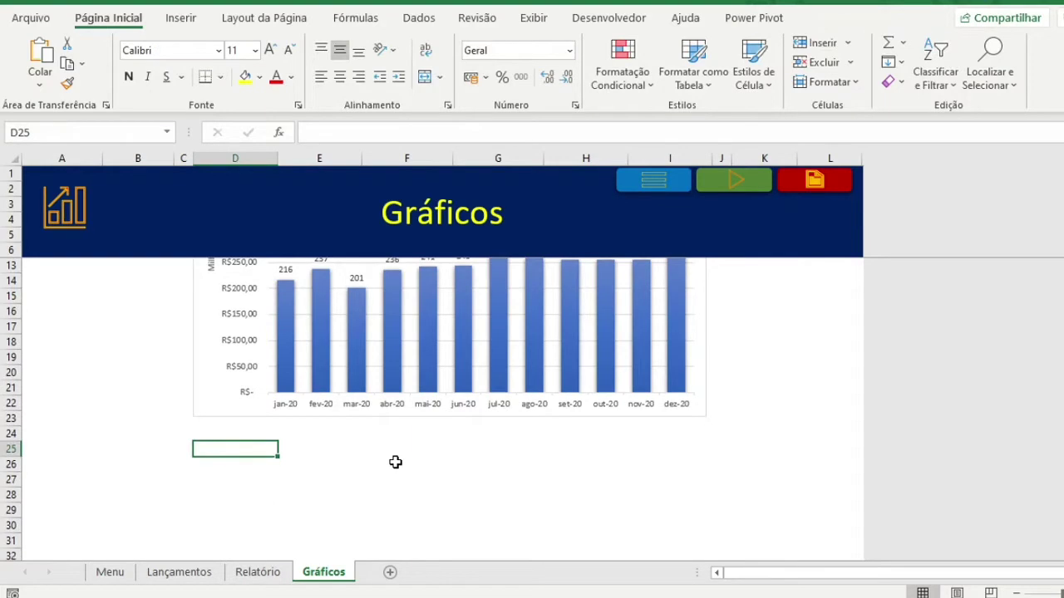
key("ctrl+v")
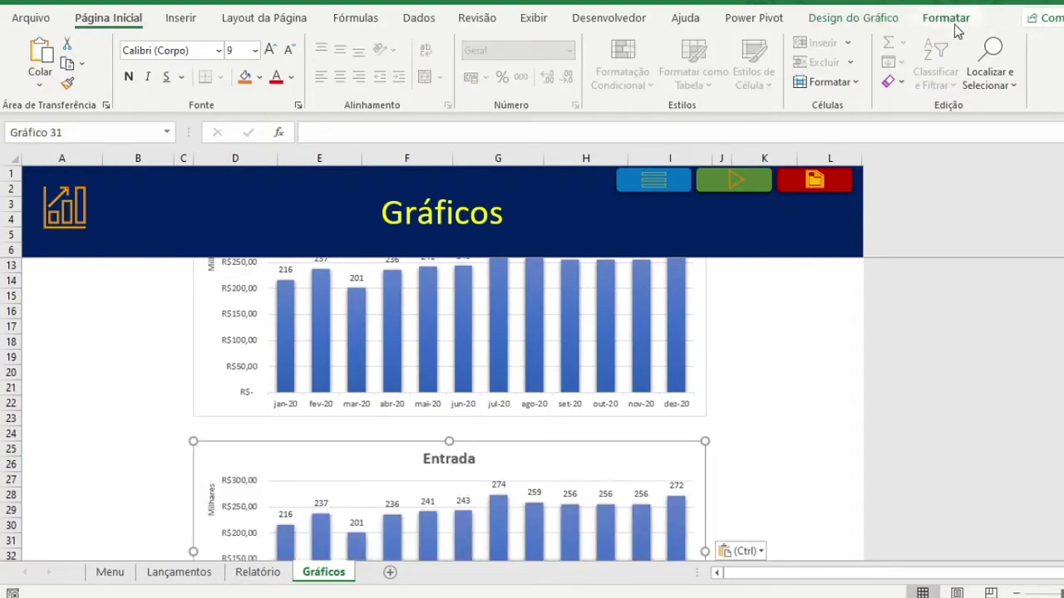
- Change the pasted chart's data source to the Mês Referência and Saída columns, Relatório!$D$8:$D$20;Relatório!$G$8:$G$20
left_click(901, 18)
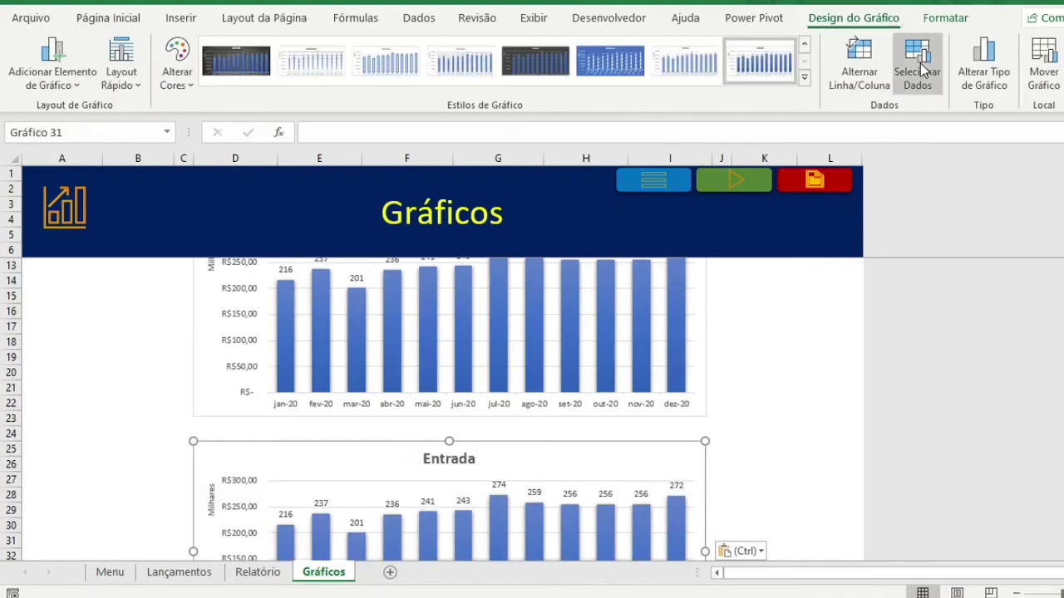
left_click(922, 70)
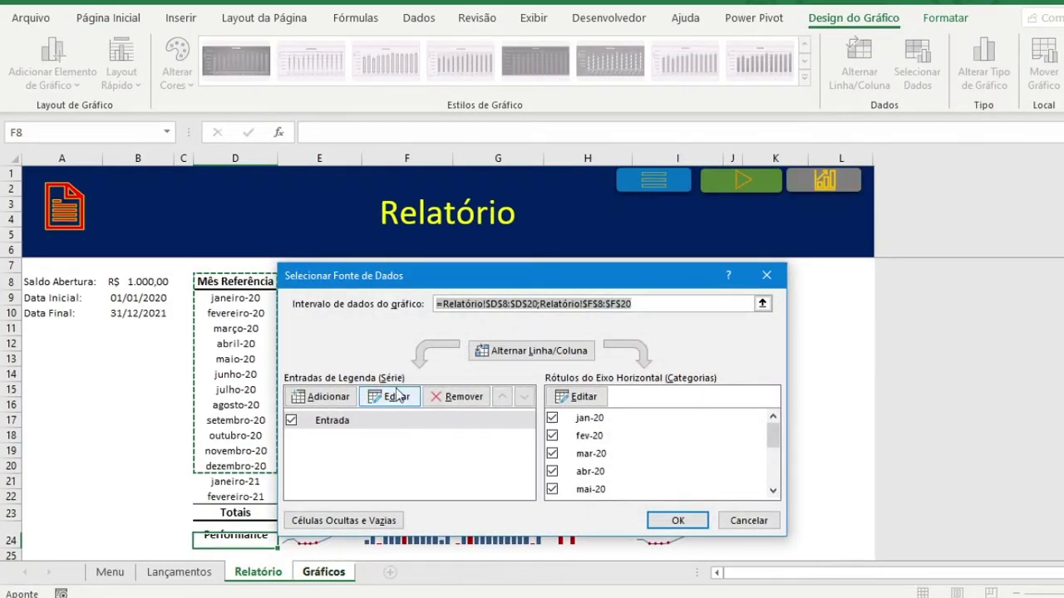
left_click(762, 304)
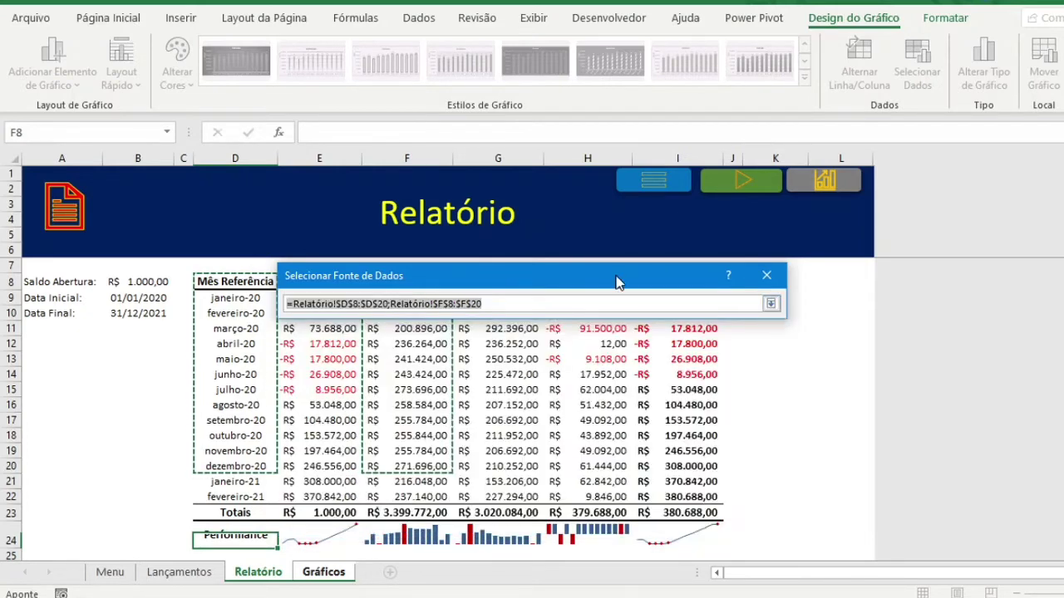
left_click_drag(611, 274, 893, 344)
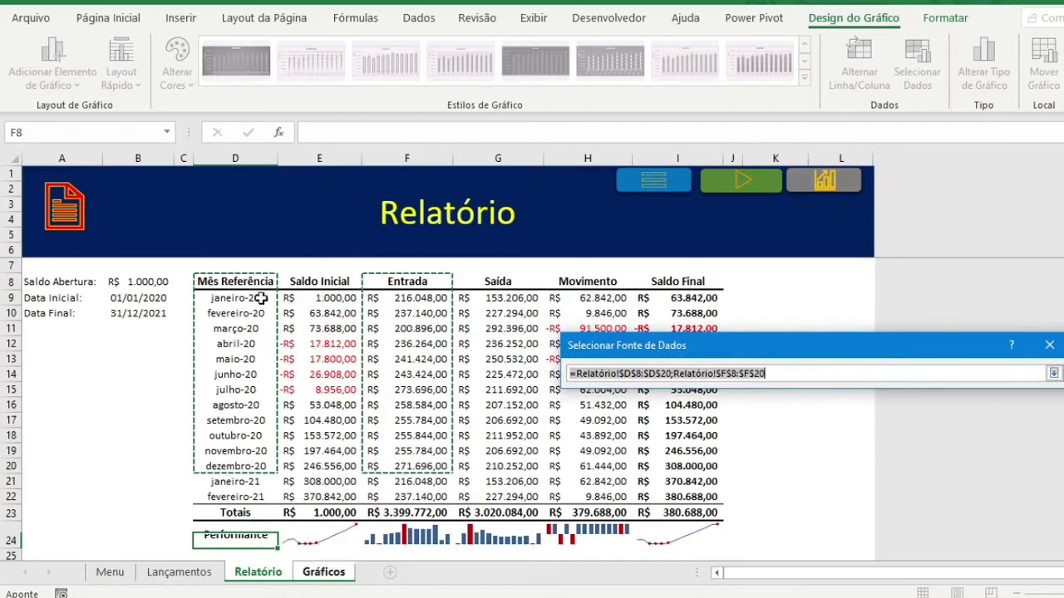
left_click_drag(260, 282, 242, 413)
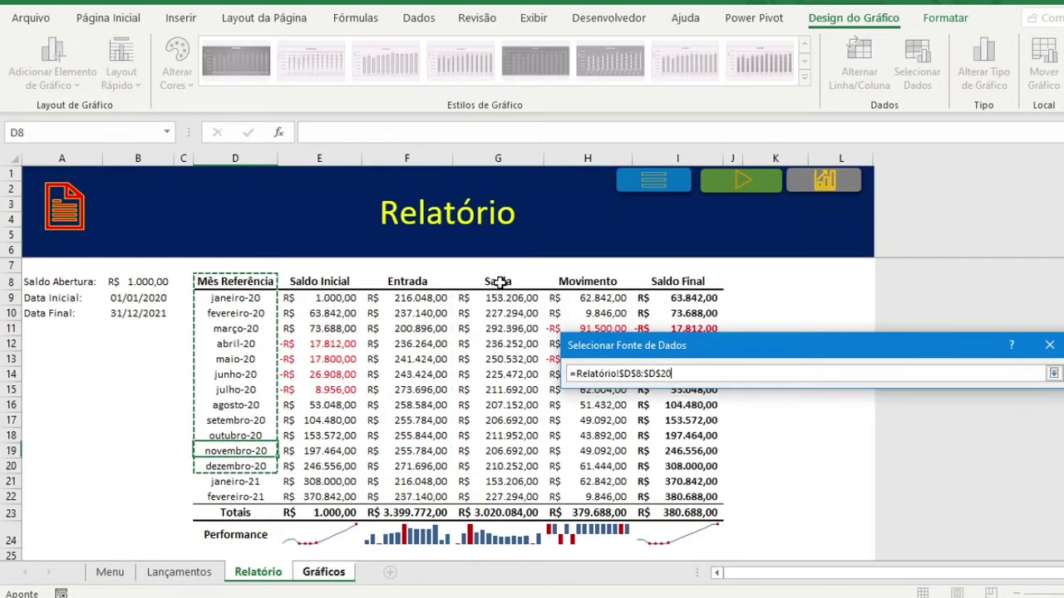
left_click_drag(498, 283, 514, 465)
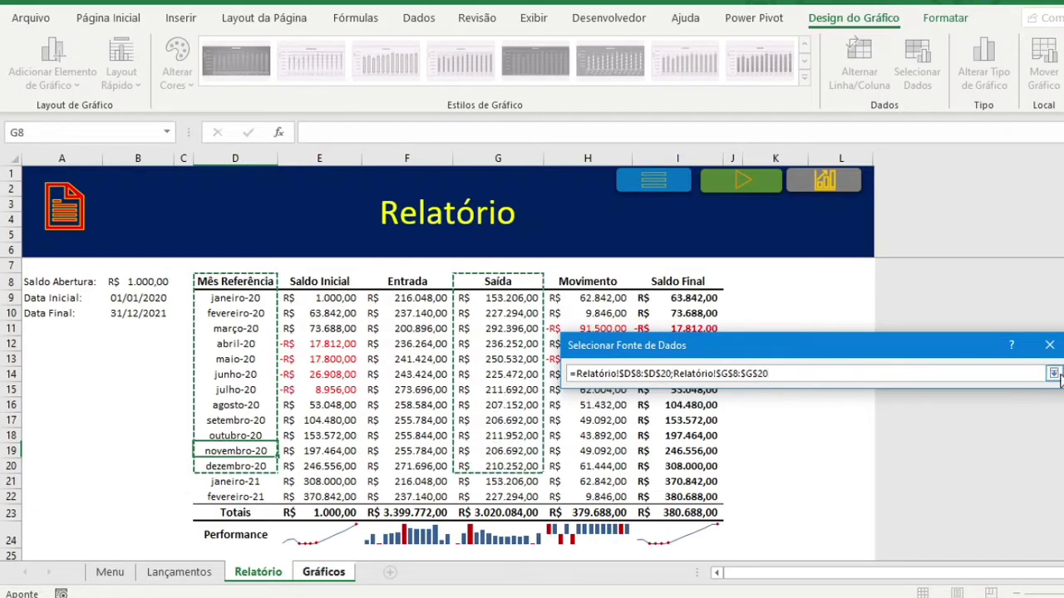
key("Return")
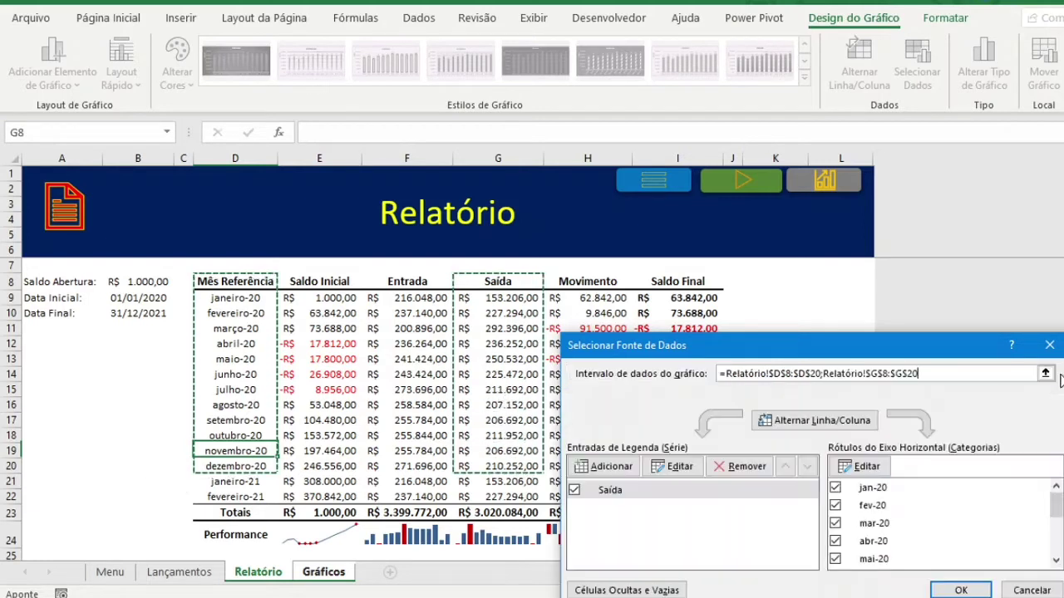
left_click(958, 590)
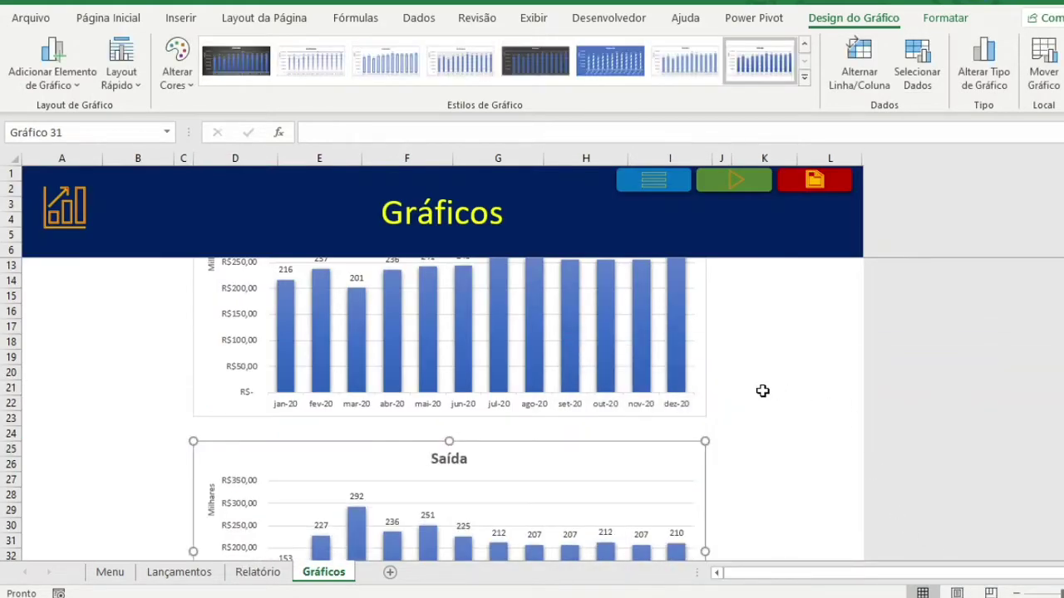
- Copy the Entrada column chart and paste the duplicate below the Saída chart at cell D41
scroll(762, 390, "up", 1)
scroll(762, 390, "down", 3)
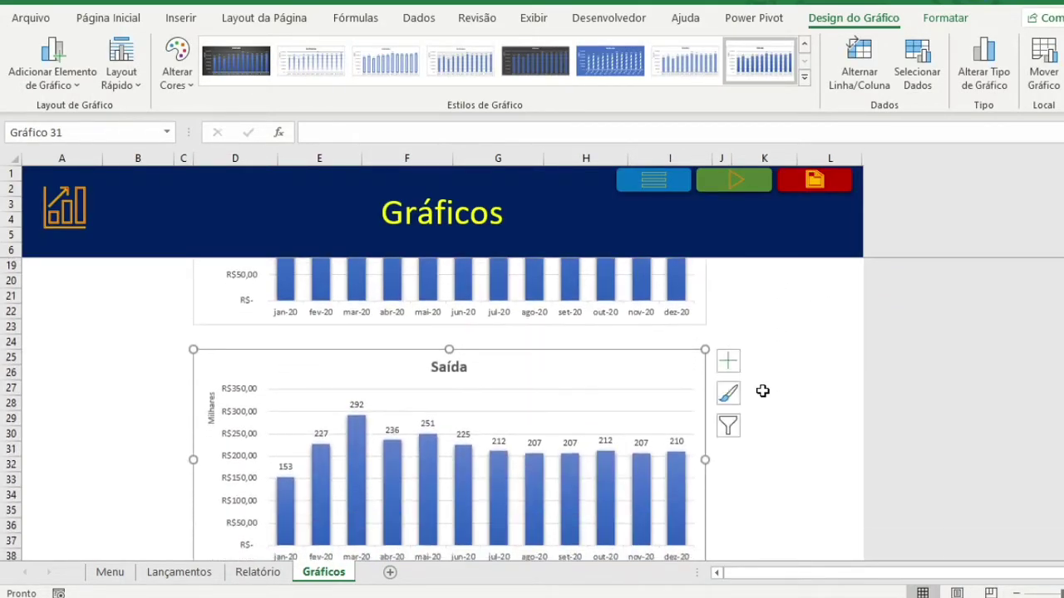
scroll(762, 391, "down", 1)
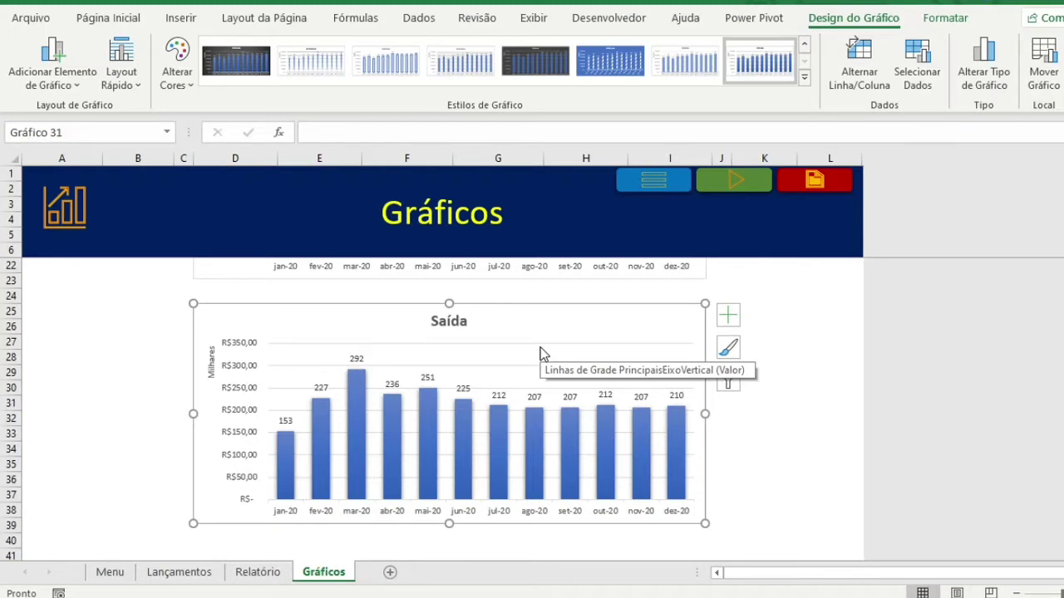
scroll(540, 353, "down", 2)
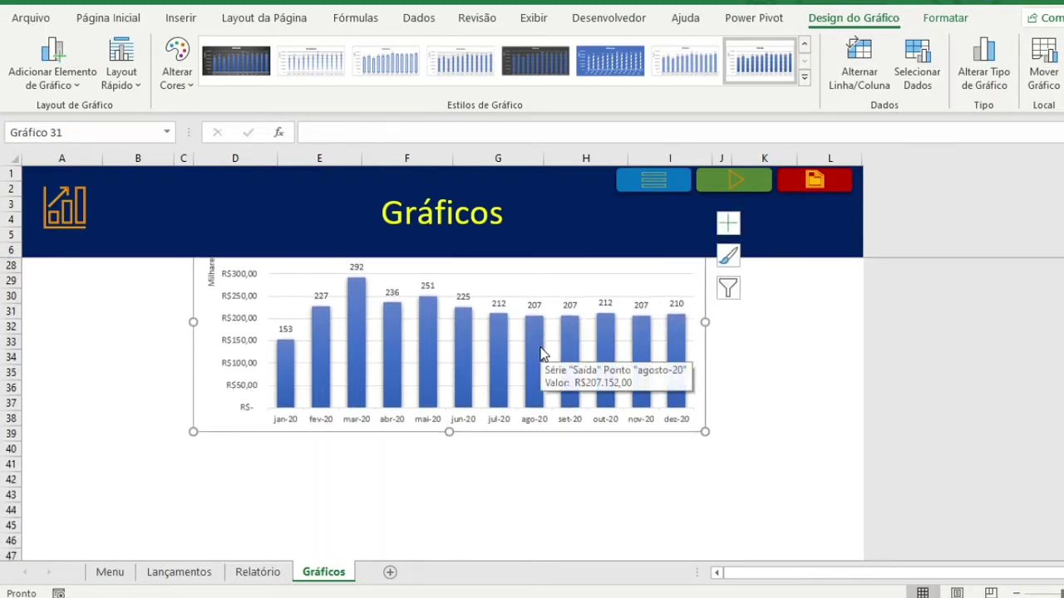
scroll(540, 353, "down", 2)
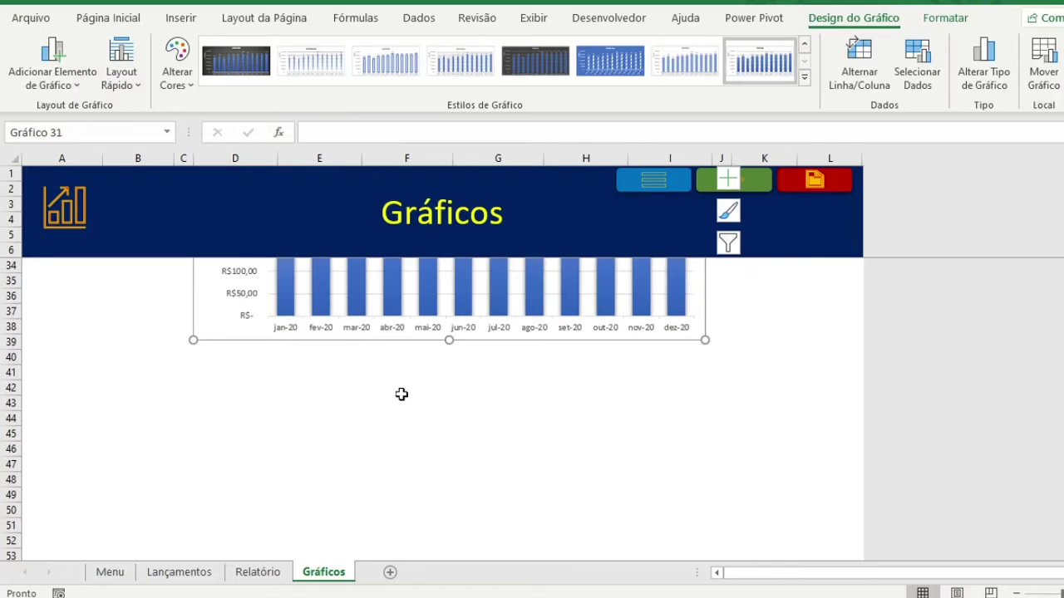
left_click(569, 294)
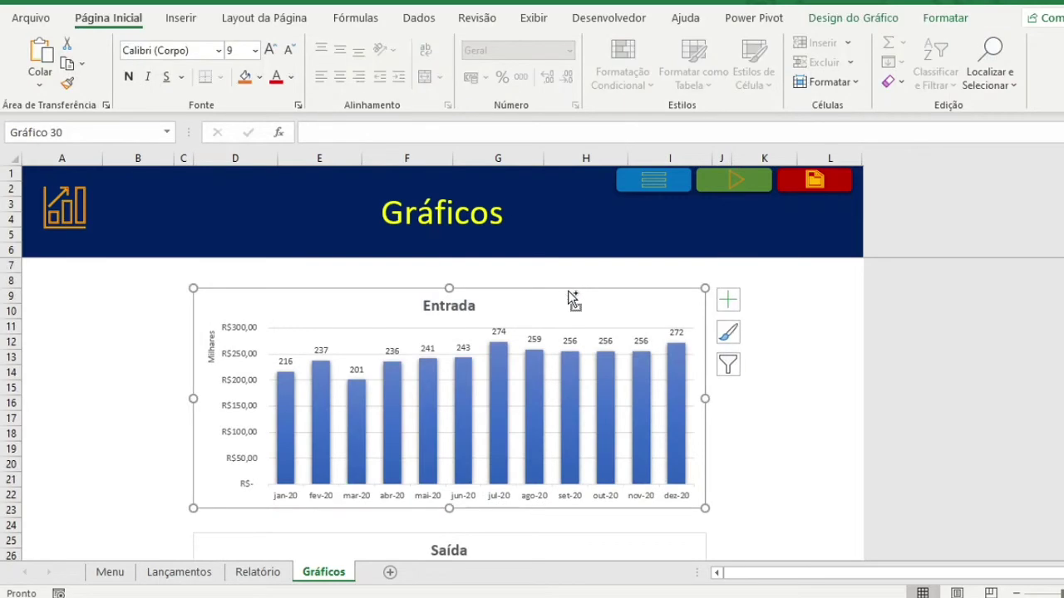
scroll(563, 307, "down", 6)
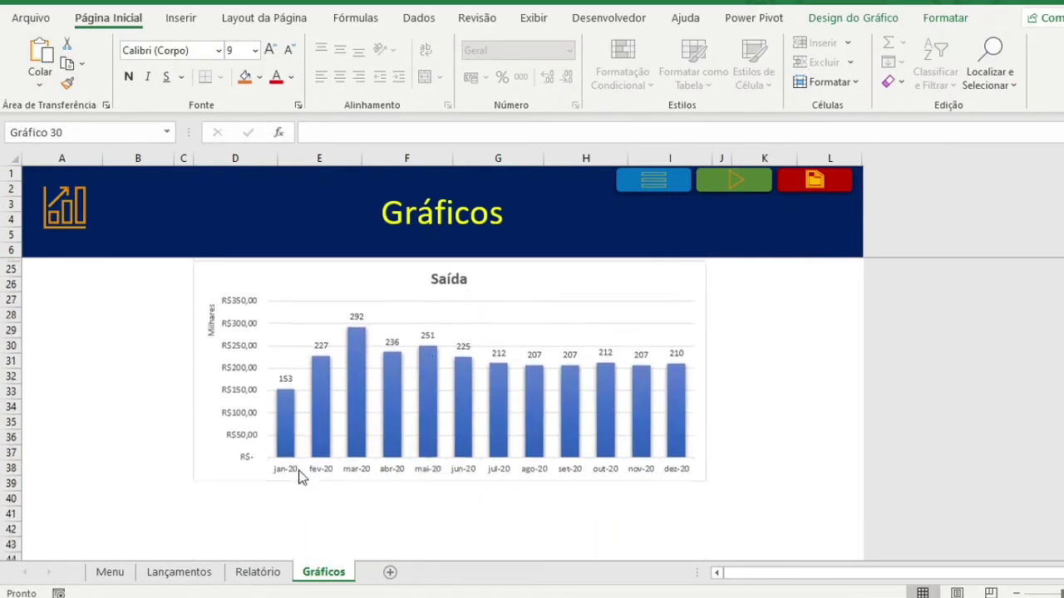
left_click(223, 502)
left_click(217, 510)
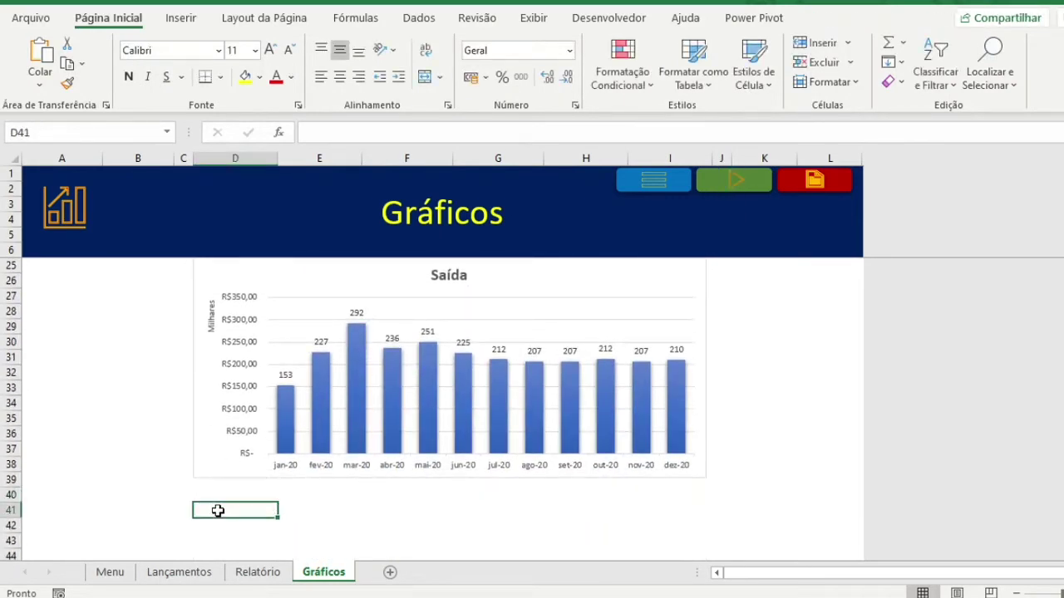
key("ctrl+v")
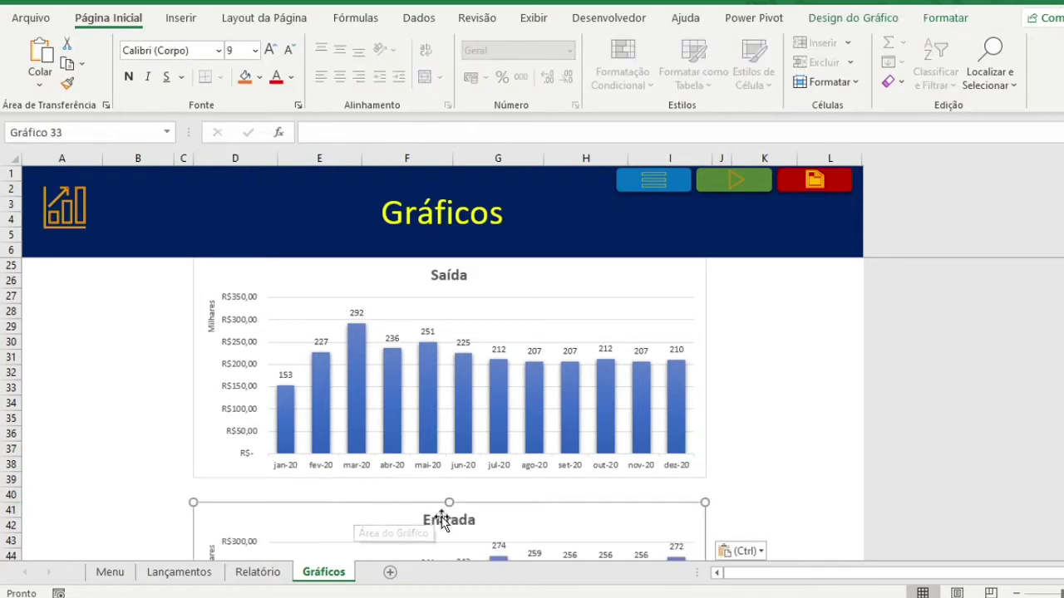
- Change the duplicated Entrada chart at cell D41 to the Linhas com Marcadores chart type
left_click(944, 20)
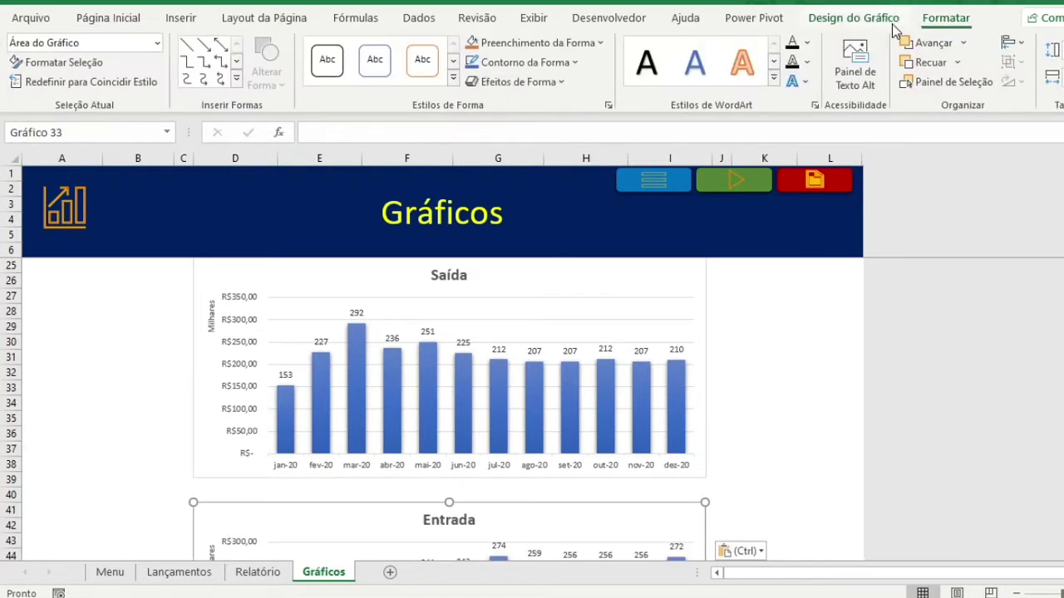
left_click(871, 23)
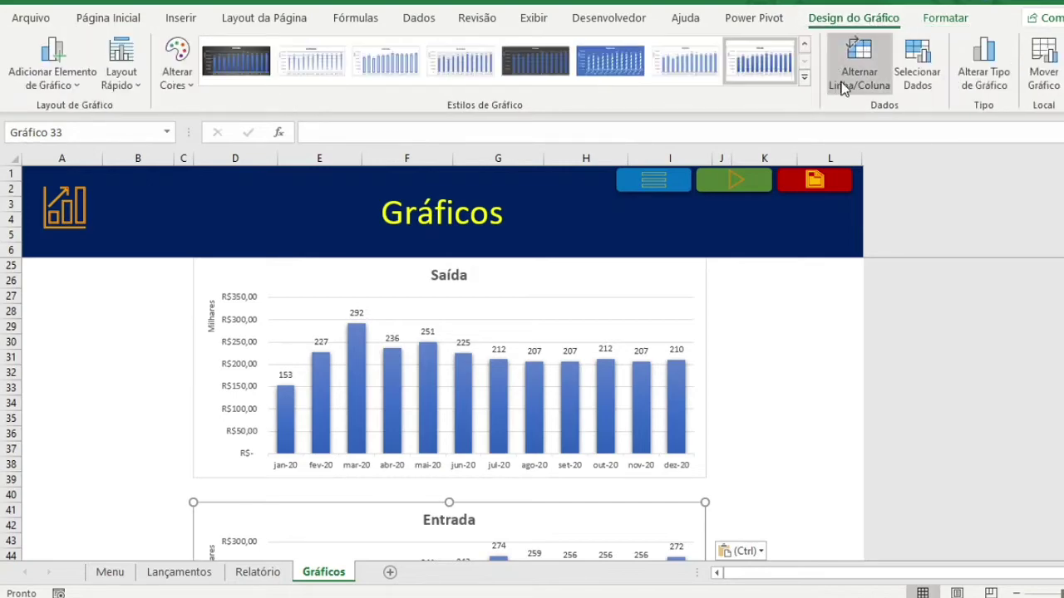
left_click(979, 83)
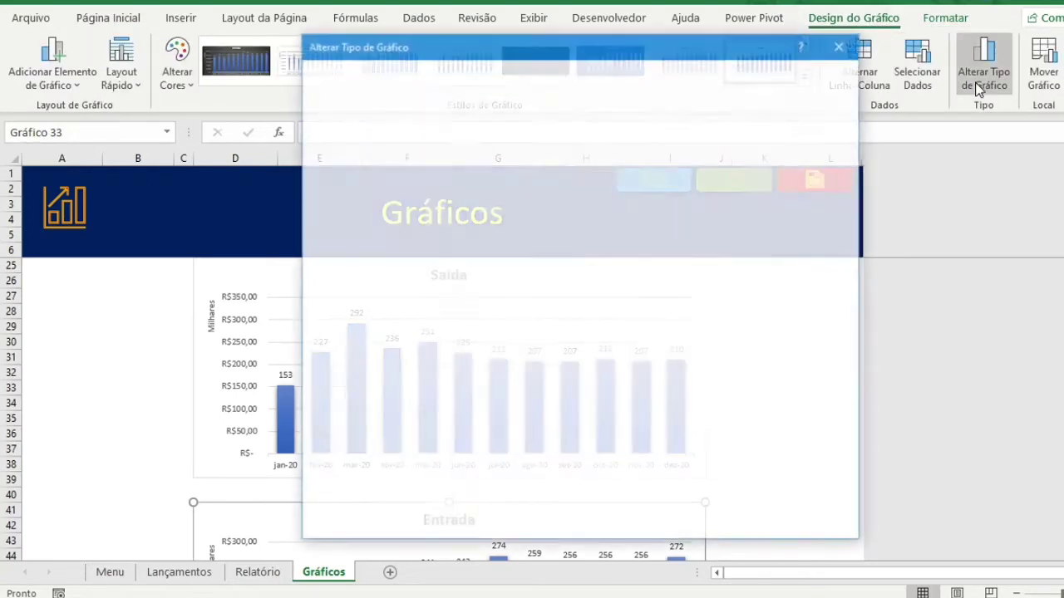
left_click(402, 172)
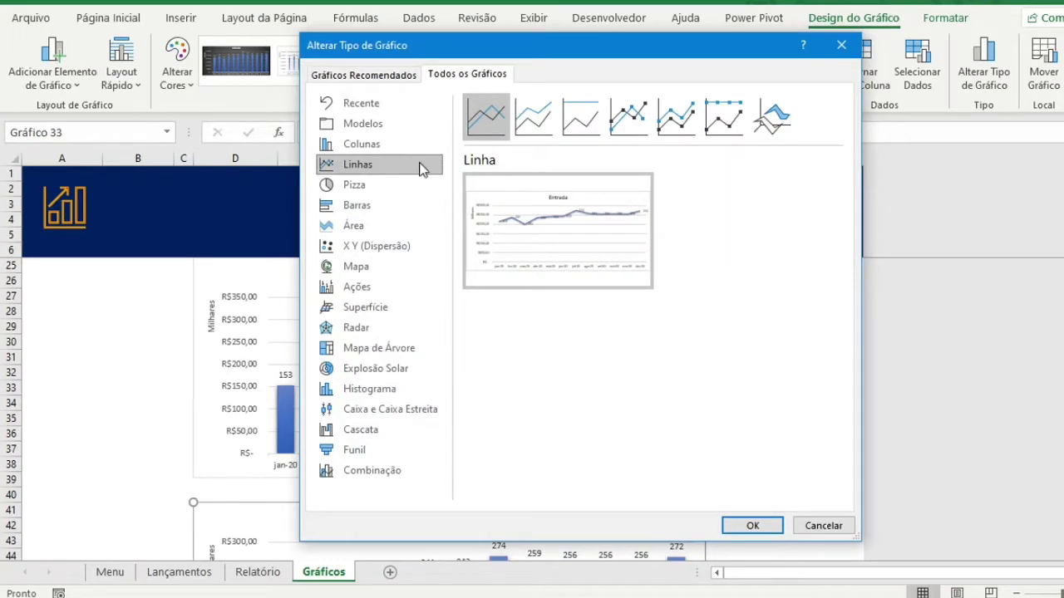
left_click(625, 120)
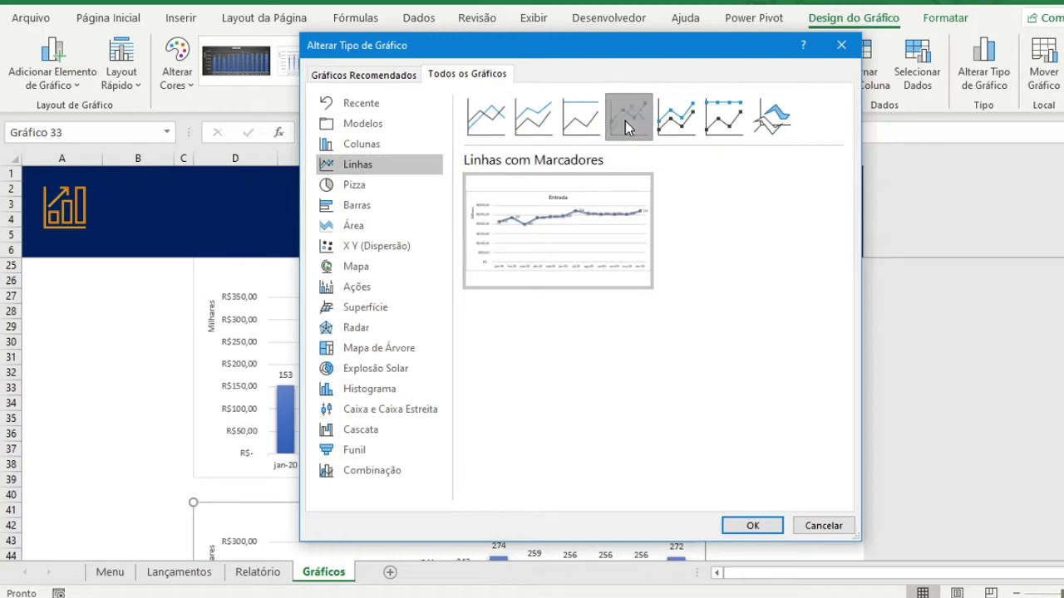
left_click(752, 526)
- Copy the Saída column chart and paste the duplicate below the Entrada line chart at cell D57
scroll(743, 418, "down", 2)
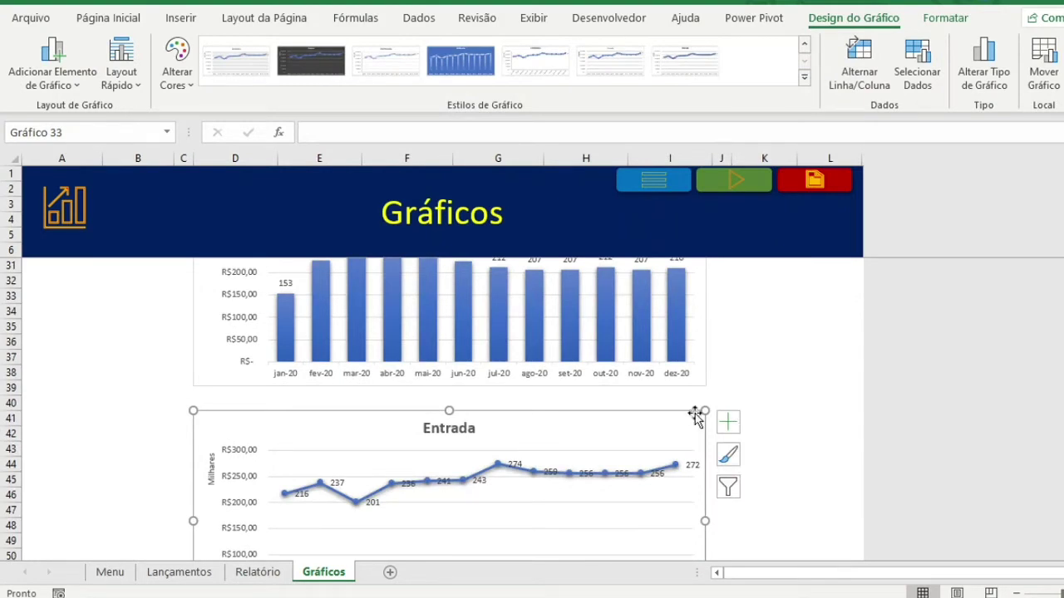
left_click(681, 386)
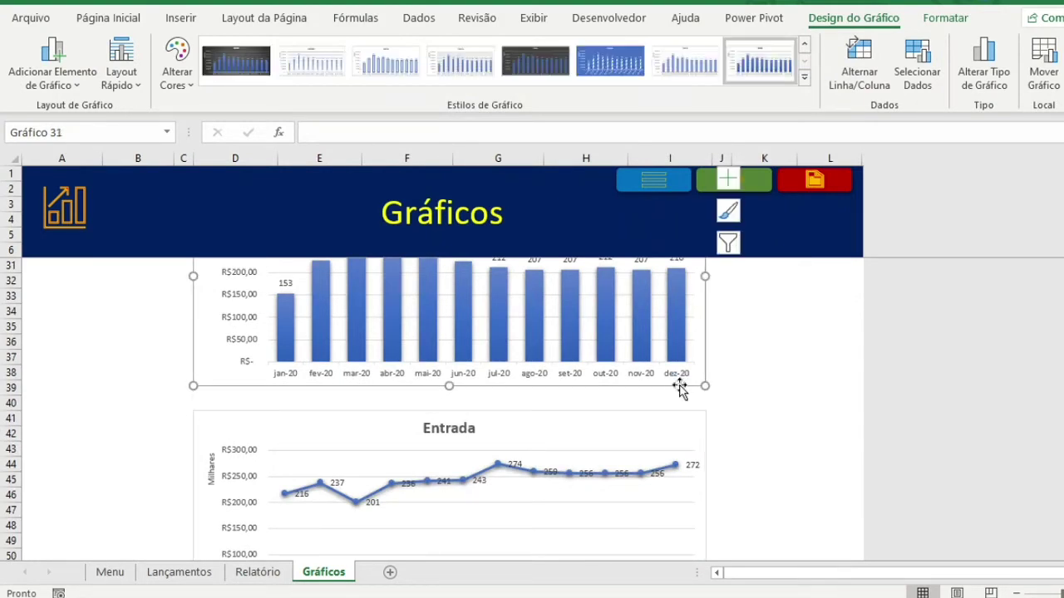
scroll(615, 404, "down", 4)
left_click(216, 476)
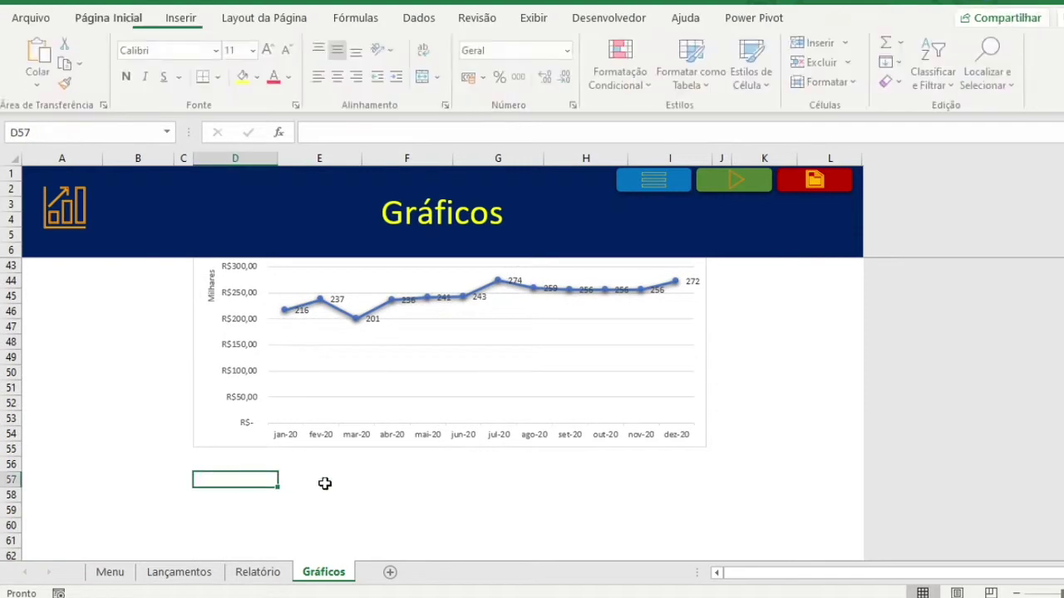
key("ctrl+v")
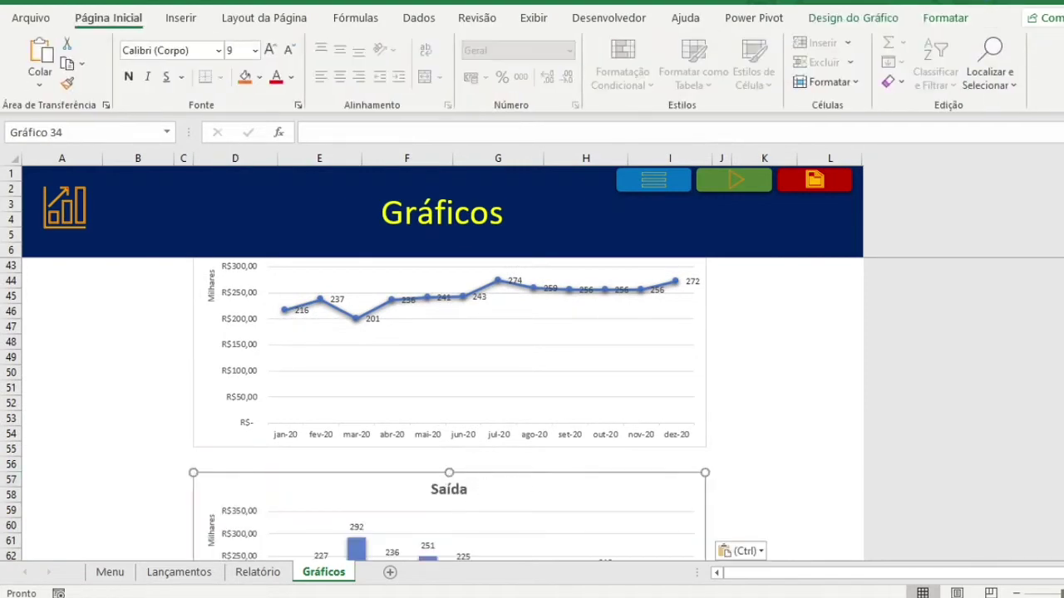
- Change the duplicated Saída chart at cell D57 to the Linha Empilhada com Marcadores chart type
left_click(881, 18)
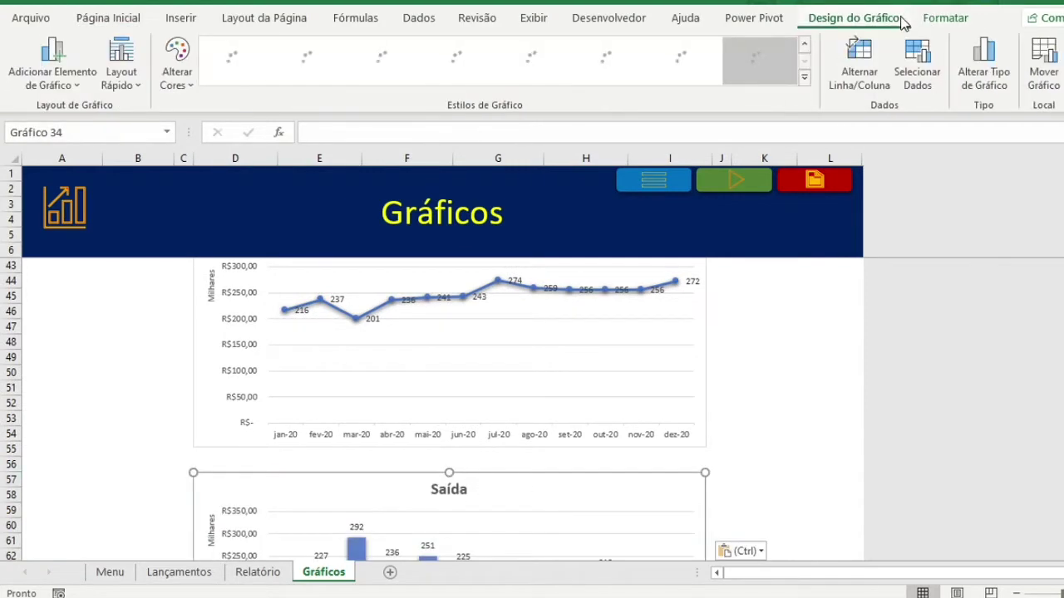
left_click(983, 66)
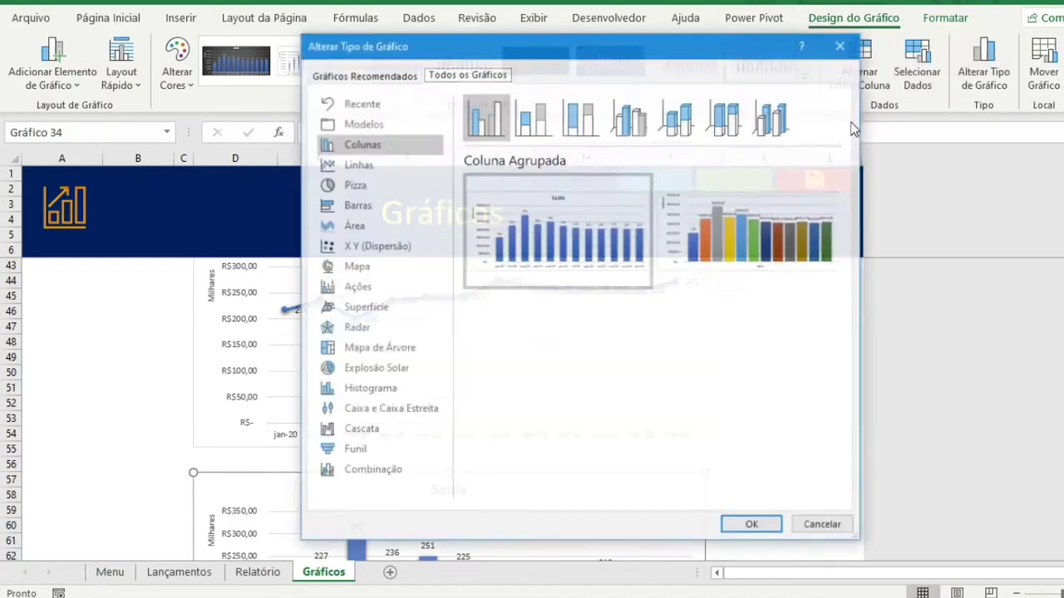
left_click(385, 167)
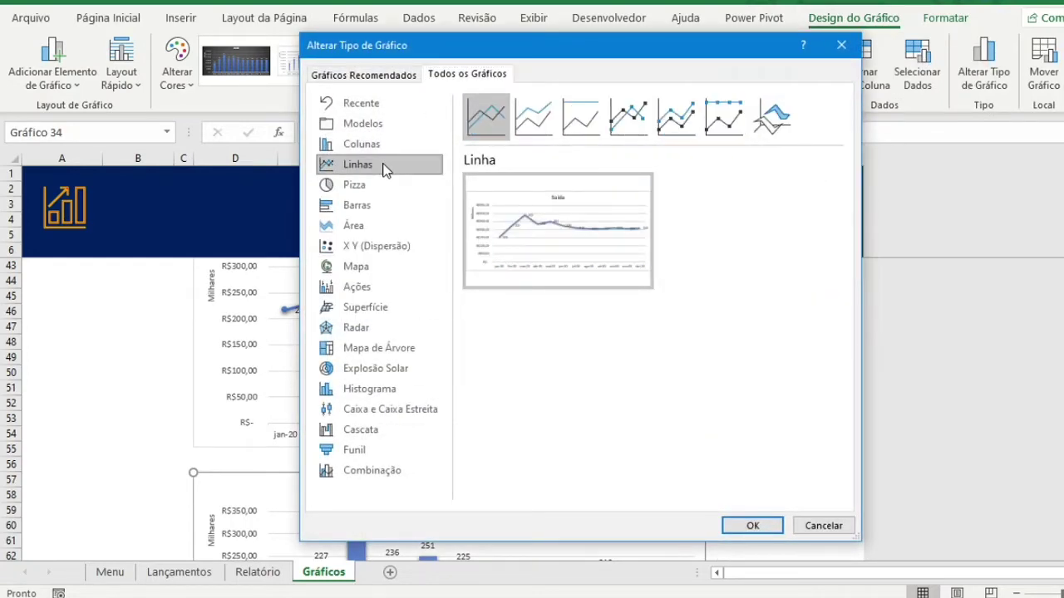
left_click(677, 133)
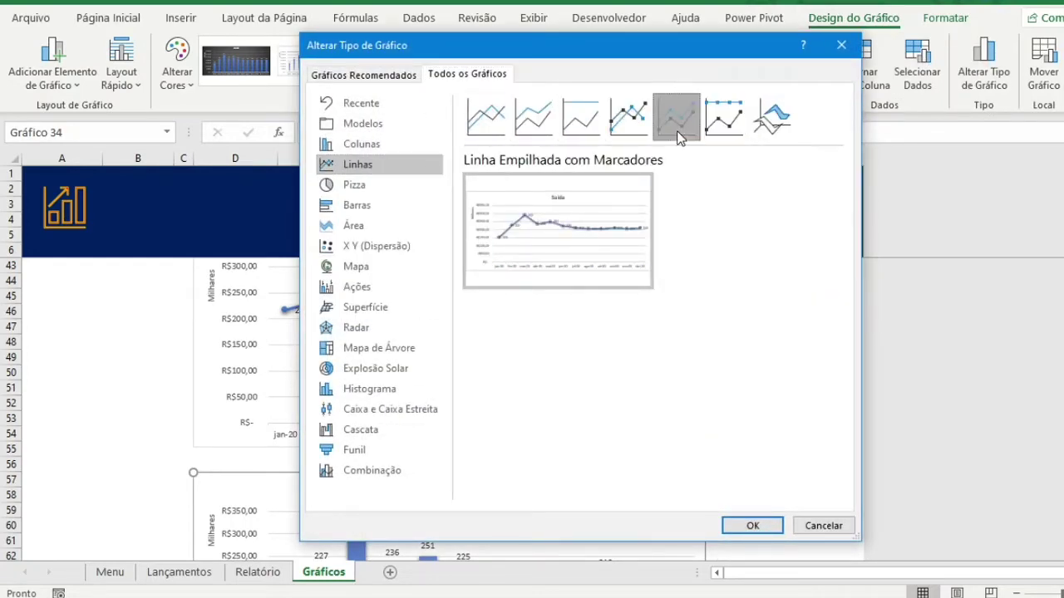
left_click(753, 527)
- Copy the Saída line chart and paste the duplicate below it at cell D73
scroll(772, 426, "down", 2)
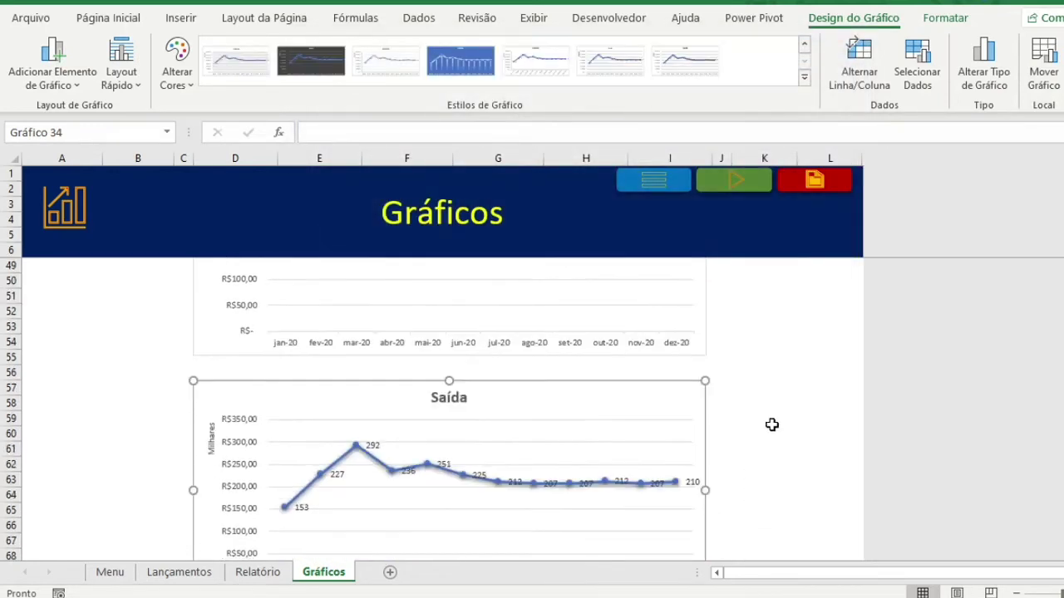
scroll(813, 374, "down", 3)
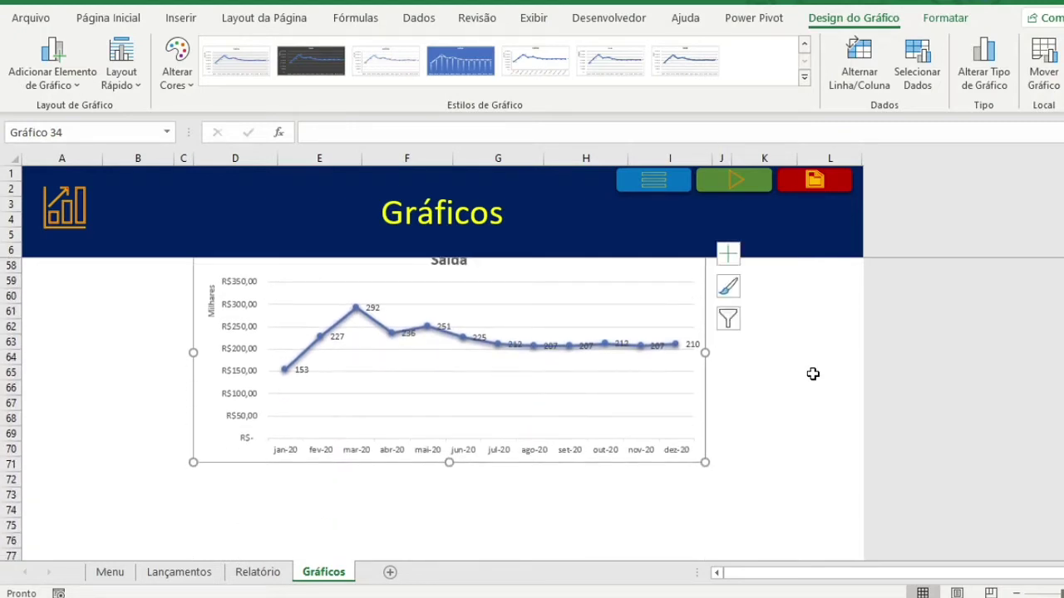
scroll(813, 374, "down", 1)
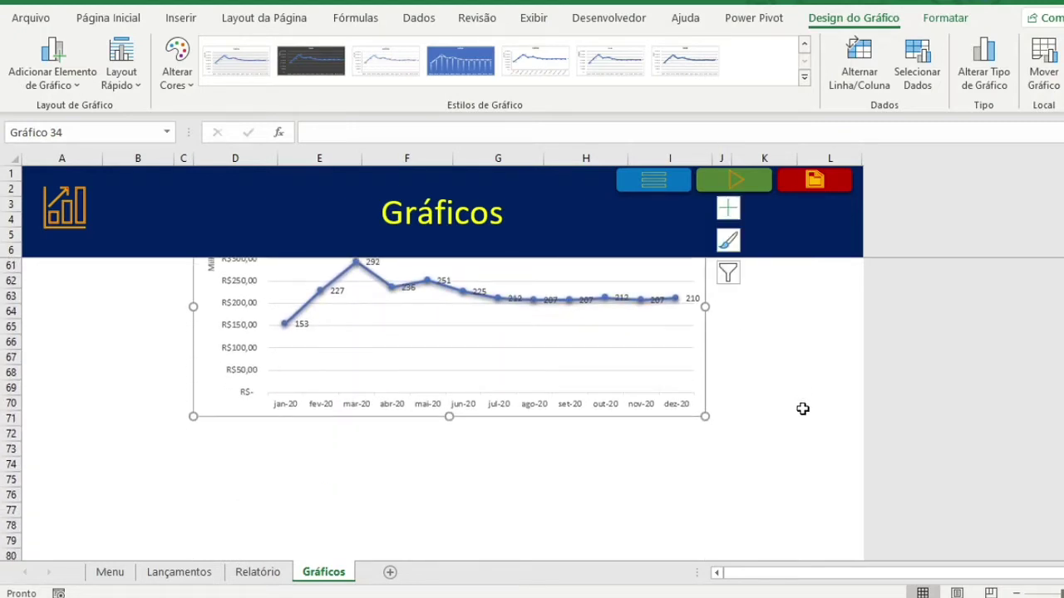
left_click(227, 440)
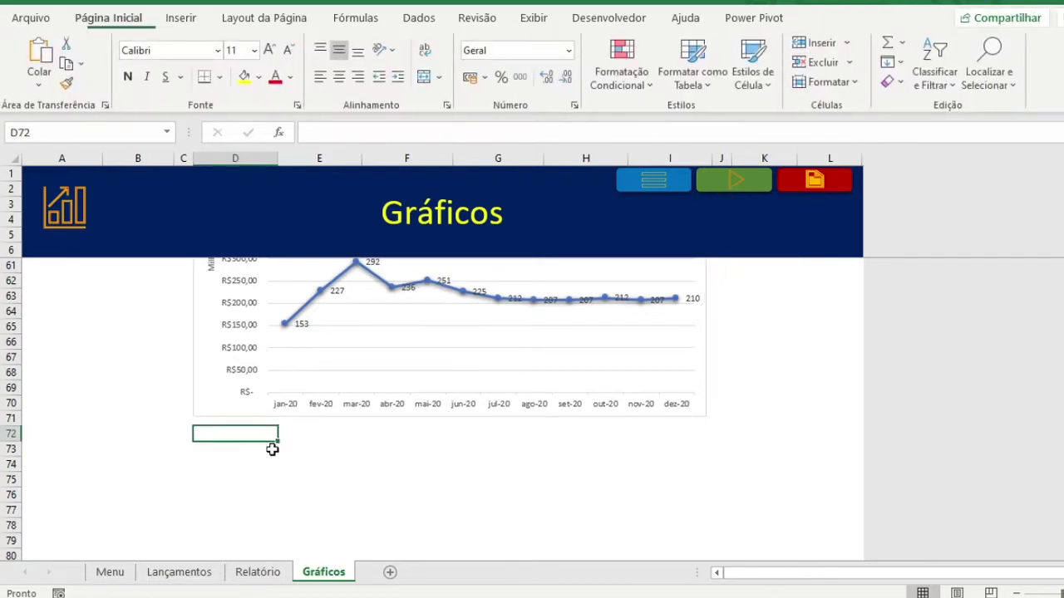
left_click(218, 450)
key("ctrl+v")
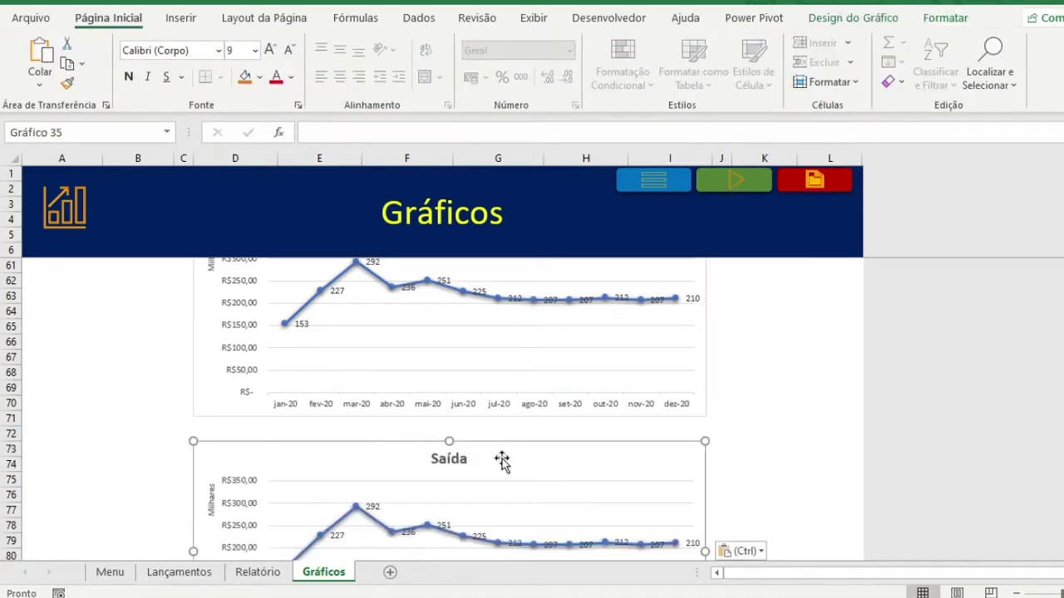
- Change the duplicated Saída line chart at cell D73 to the Coluna Agrupada chart type
left_click(858, 19)
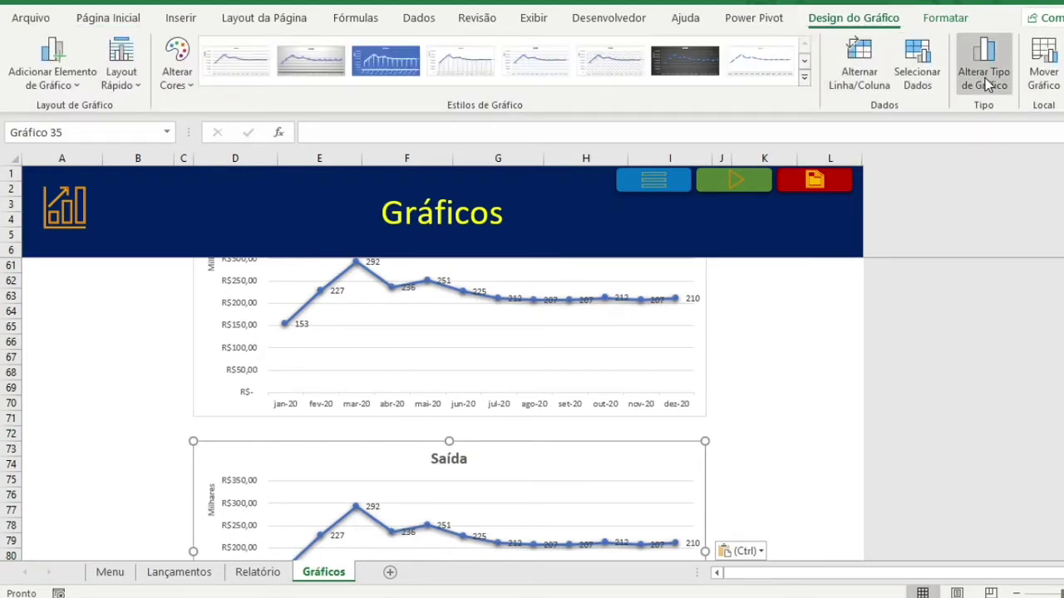
left_click(985, 83)
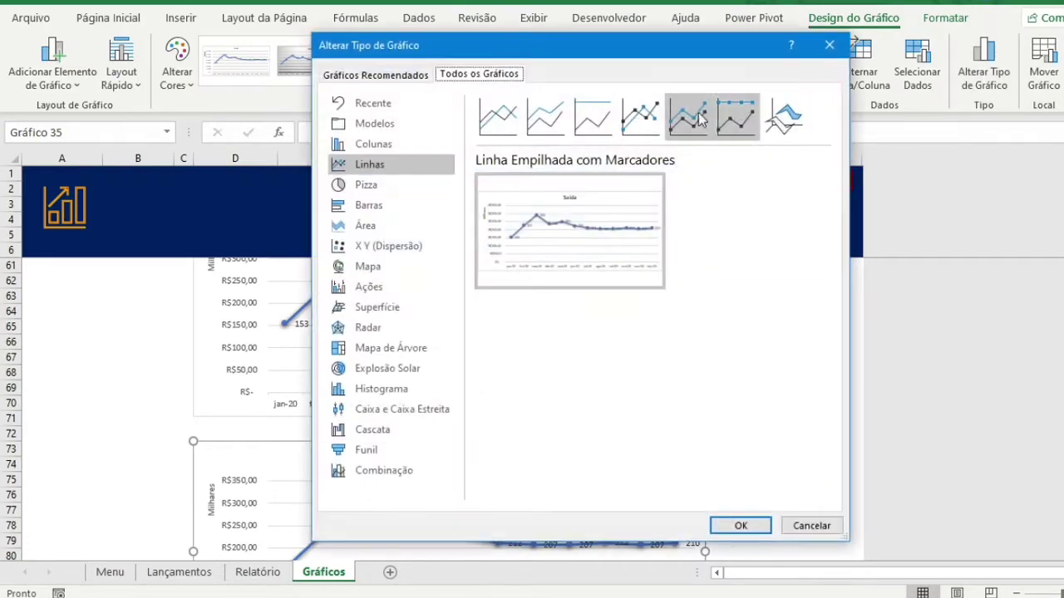
left_click(366, 144)
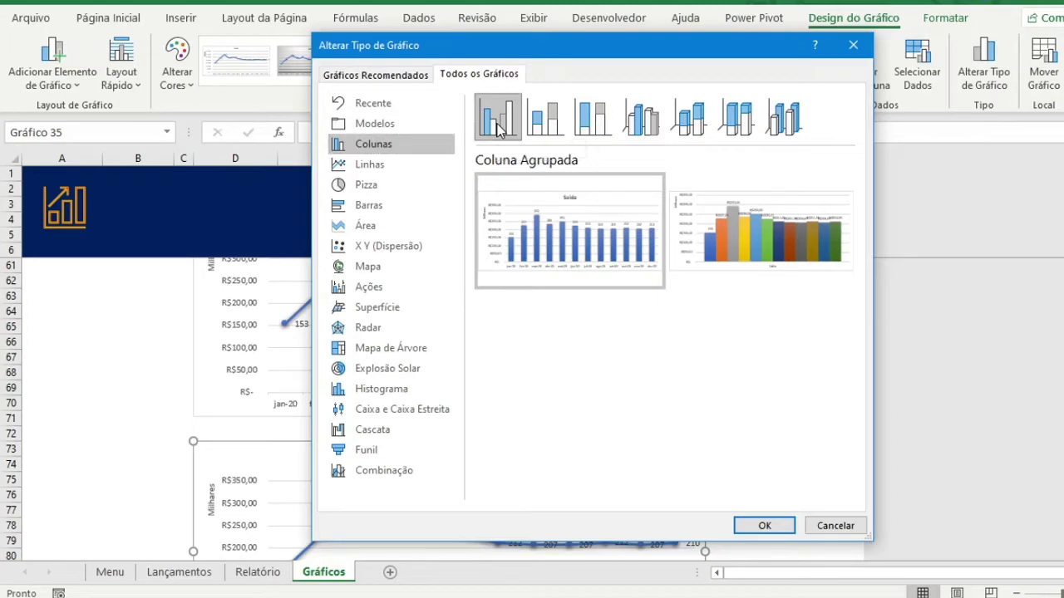
left_click(766, 527)
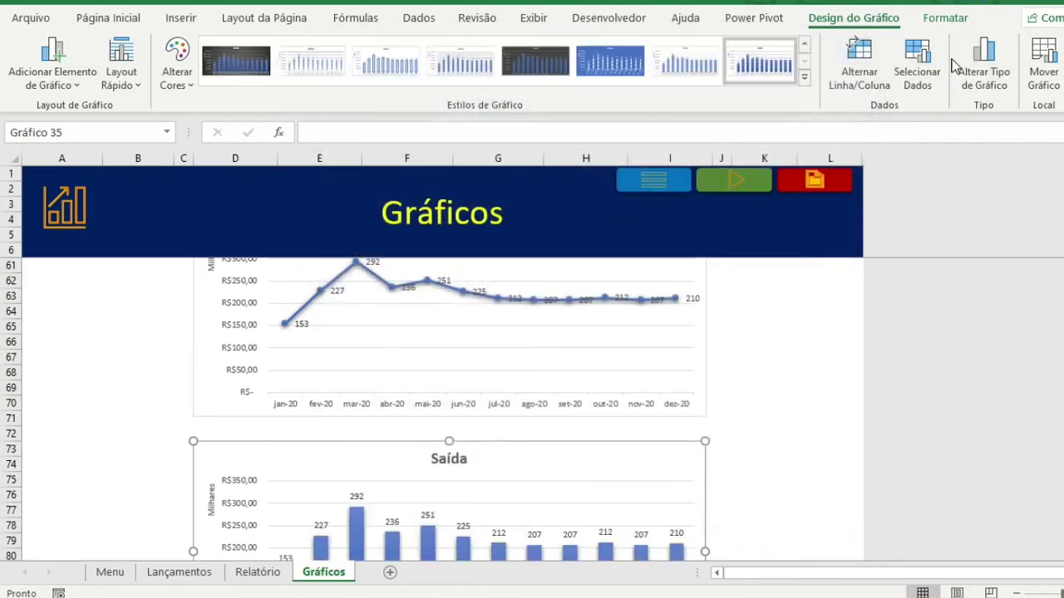
- Set the data range of the chart at cell D73 to =Relatório!$D$8:$D$20;Relatório!$F$8:$G$20
left_click(917, 70)
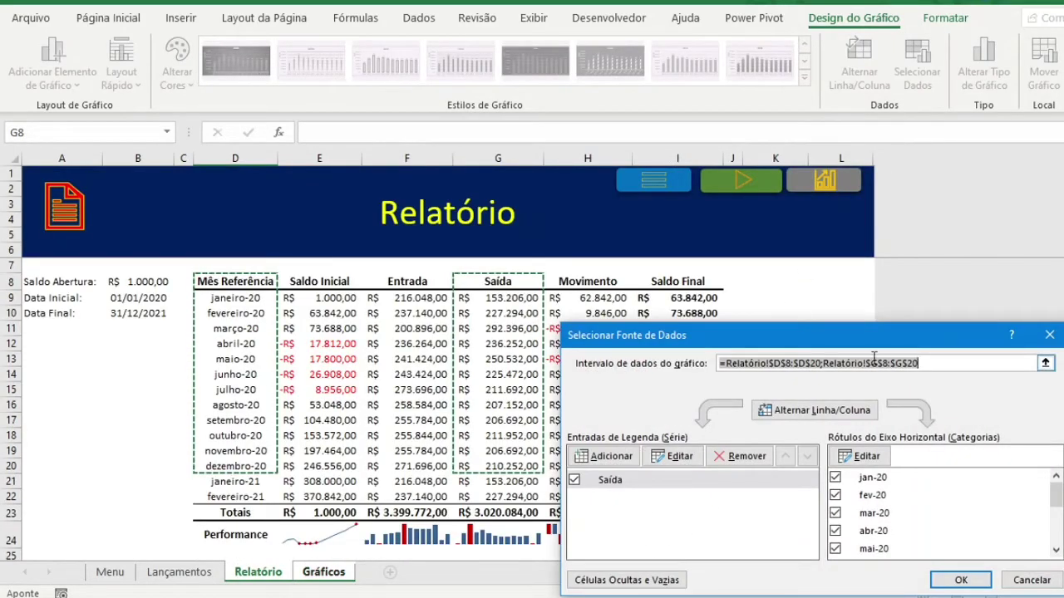
left_click(1044, 363)
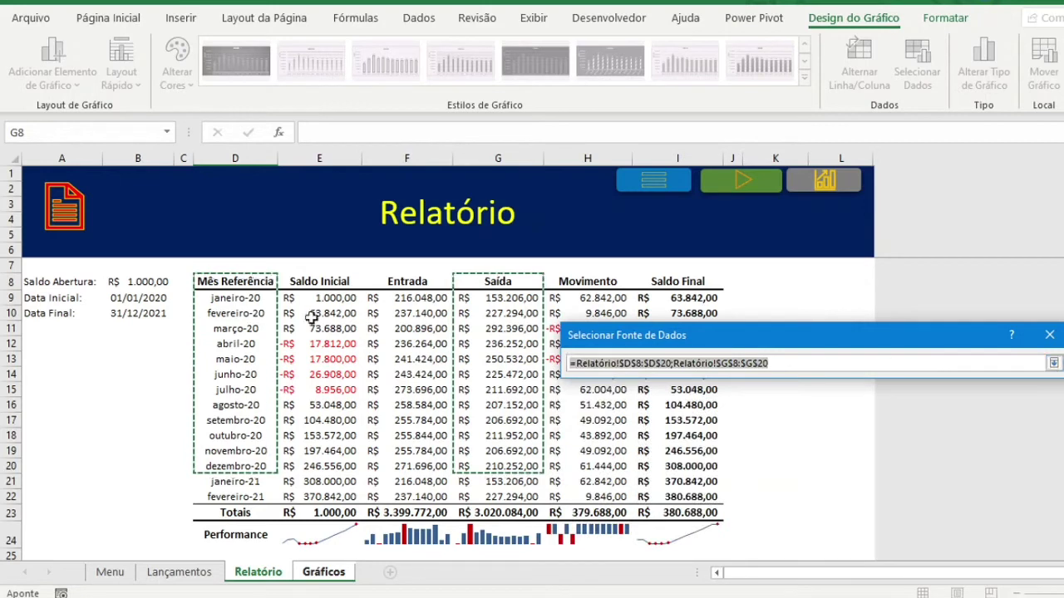
left_click_drag(235, 282, 260, 467)
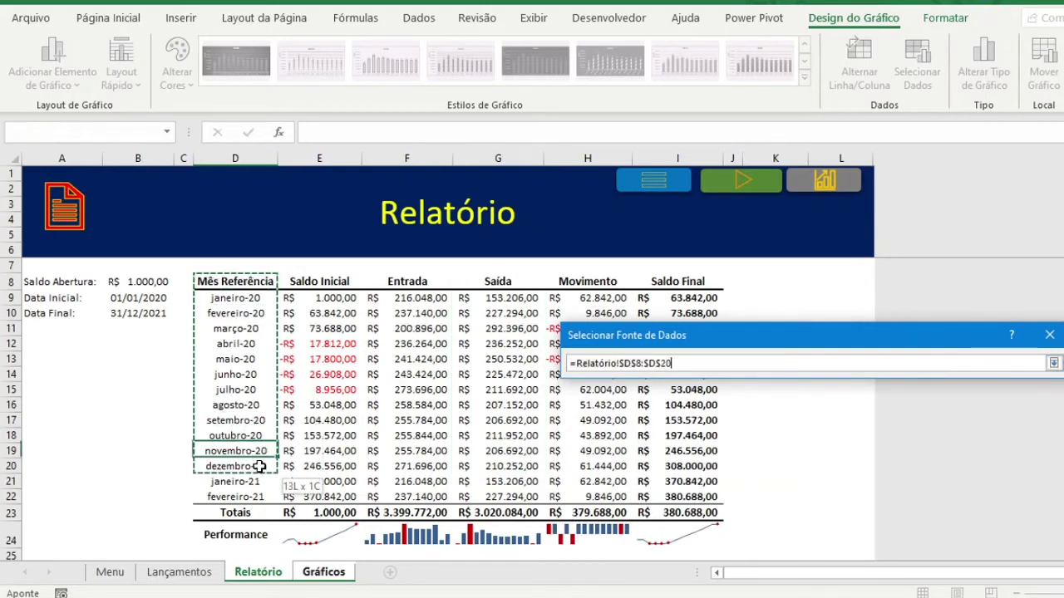
left_click_drag(406, 283, 499, 466)
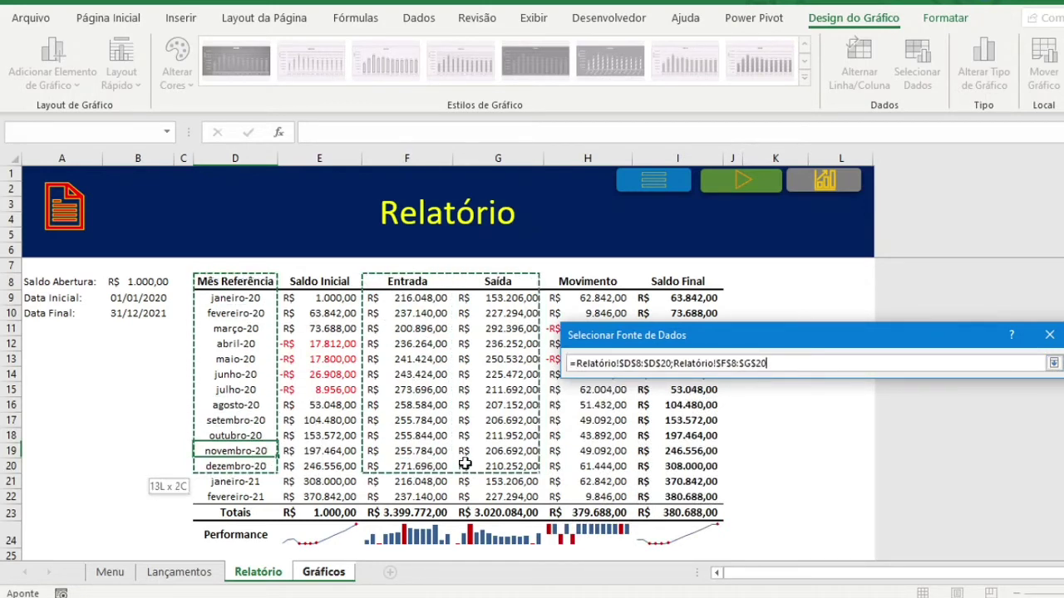
left_click(1053, 364)
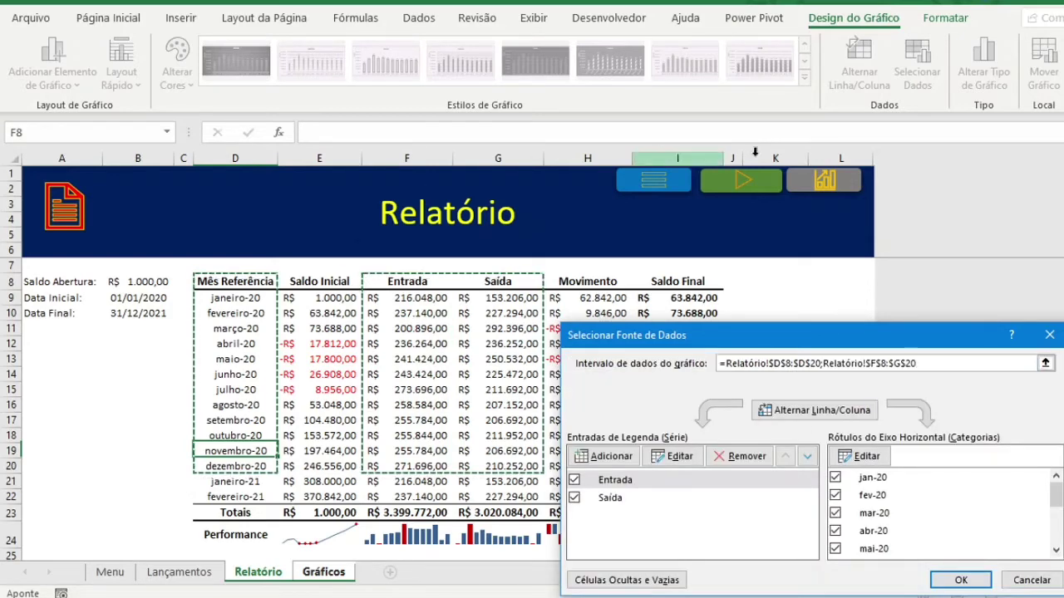
left_click(961, 580)
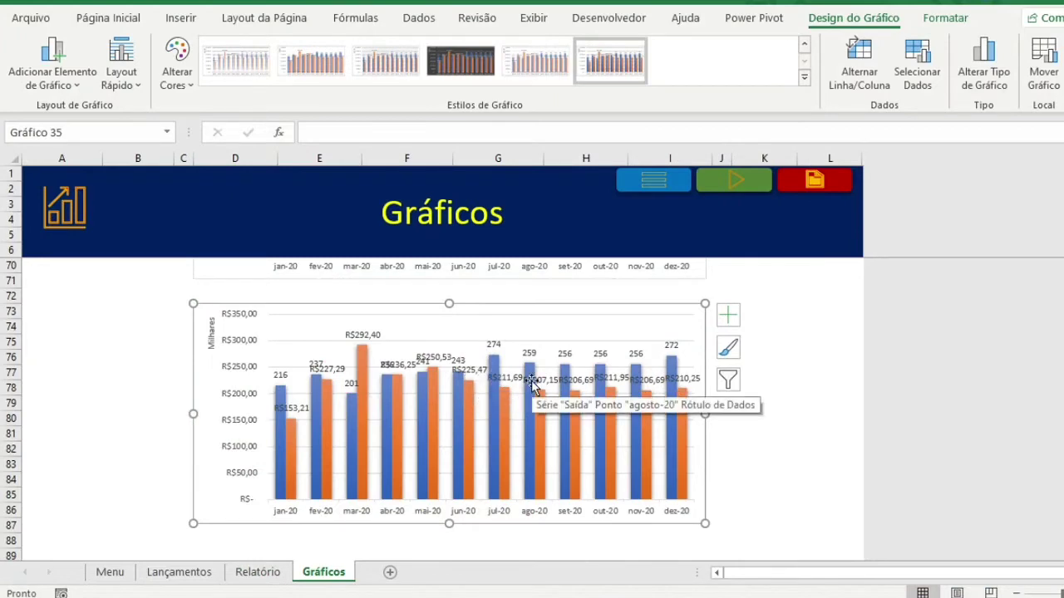
- Add a chart title to the Entrada and Saída column chart and set its text to Fluxo de Caixa
left_click(728, 315)
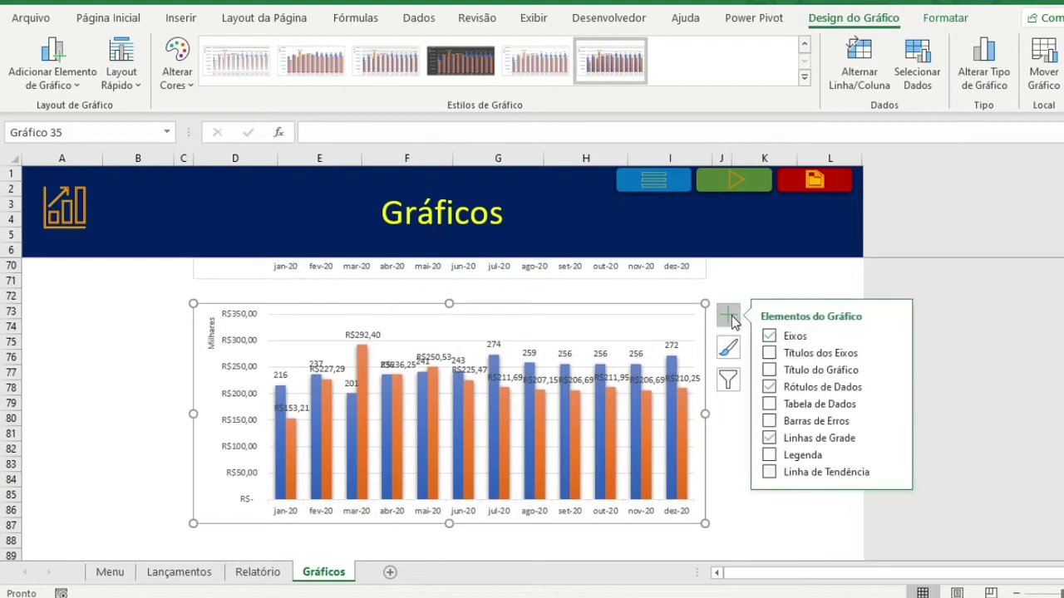
left_click(770, 371)
left_click(440, 326)
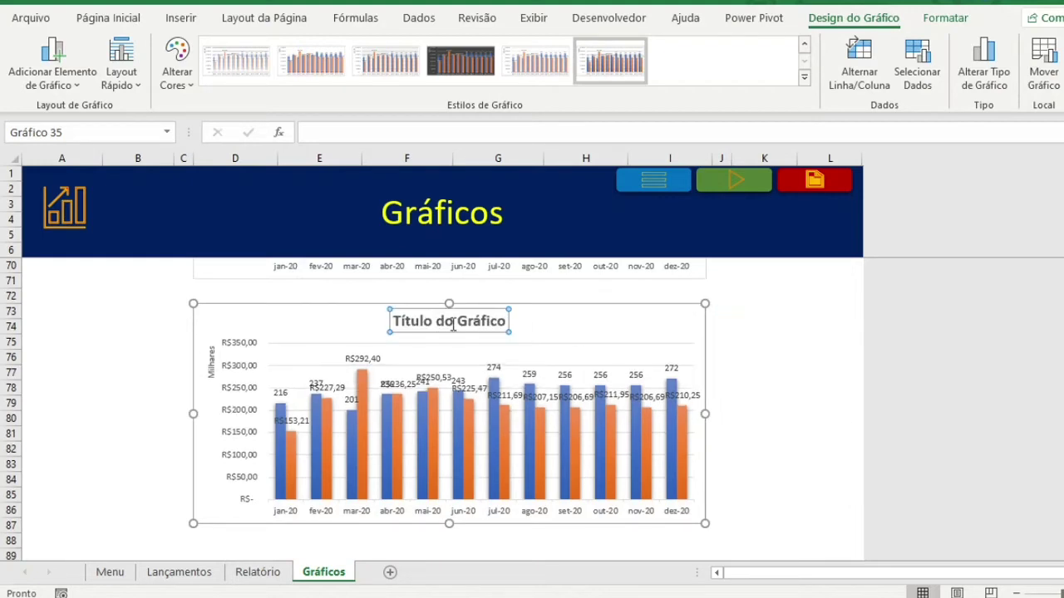
left_click_drag(504, 322, 397, 323)
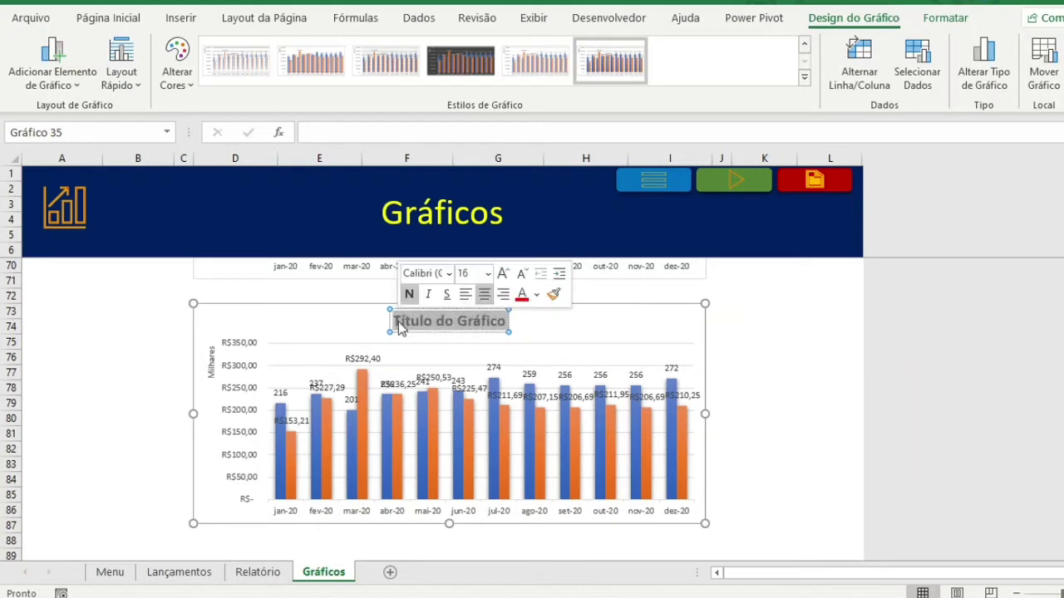
type("Fluxo")
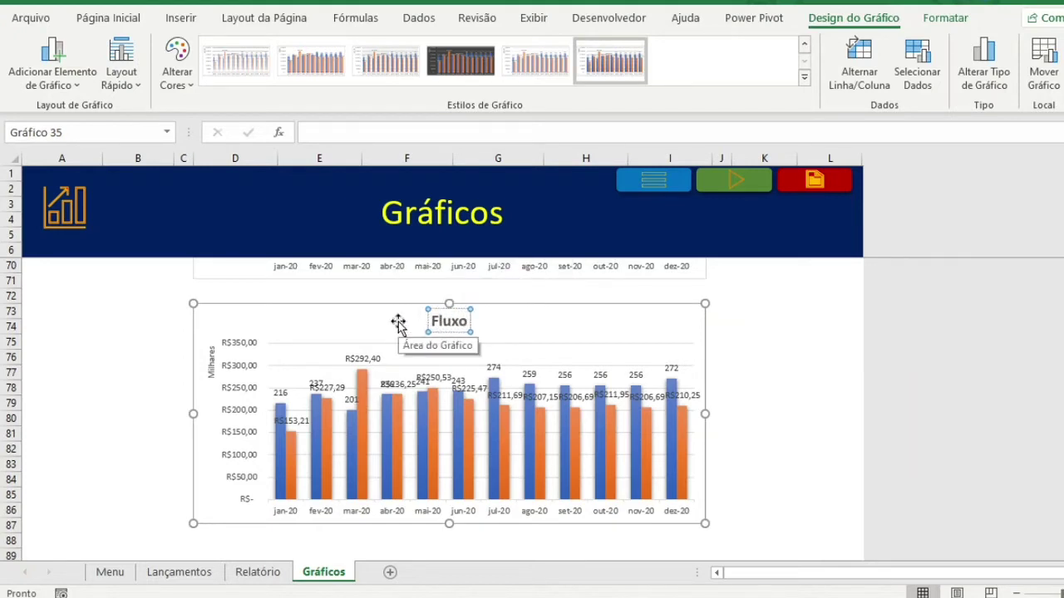
type(" de Caixa")
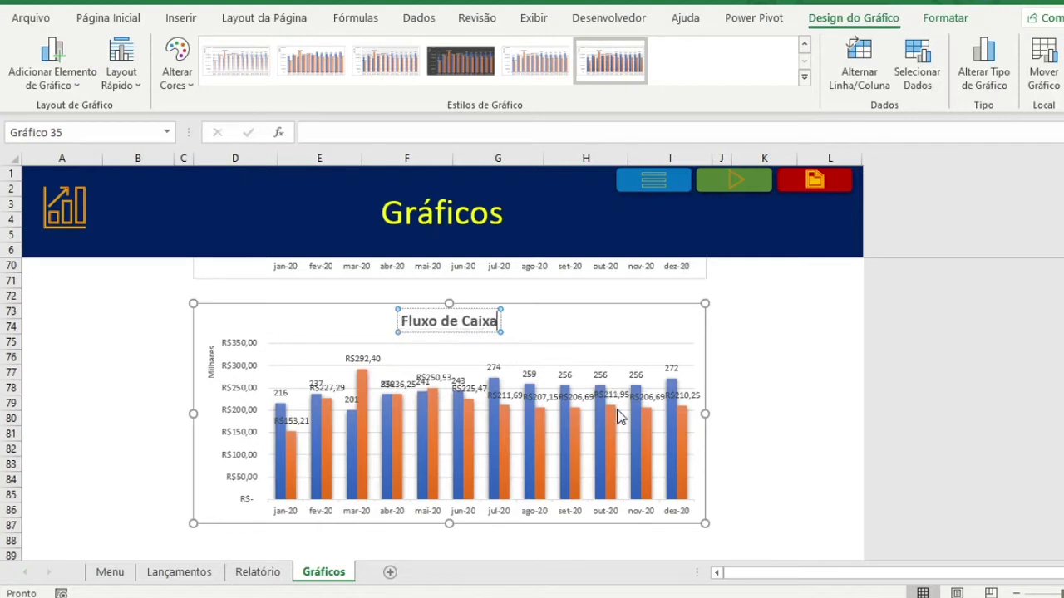
- Fill the Saída columns of the Fluxo de Caixa chart with red and the Entrada columns with Verde, Ênfase 6, Mais Escuro 25%
left_click(681, 449)
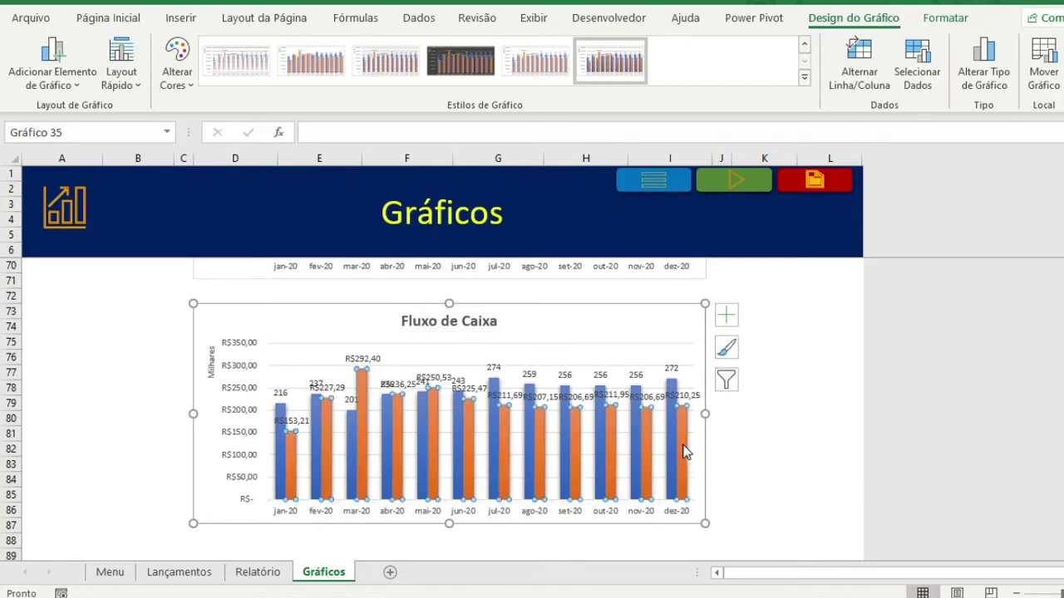
scroll(684, 451, "up", 1)
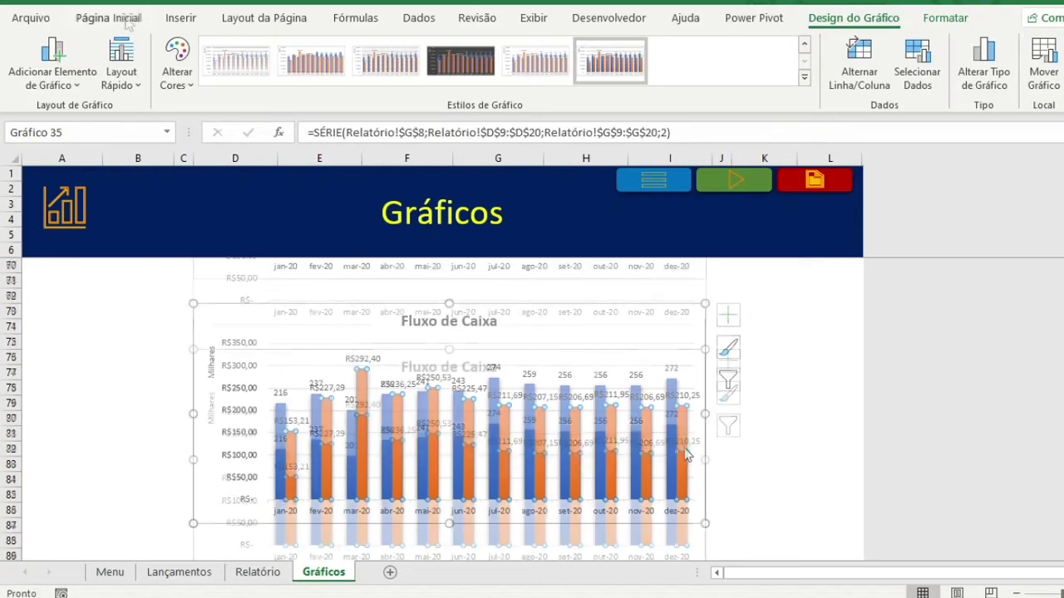
left_click(112, 19)
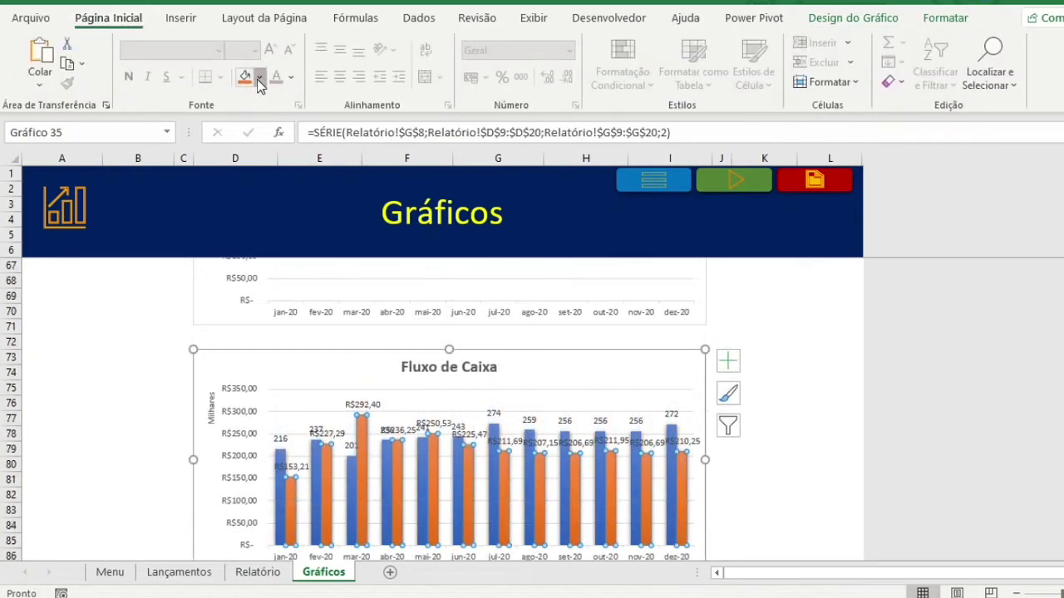
left_click(259, 77)
left_click(263, 265)
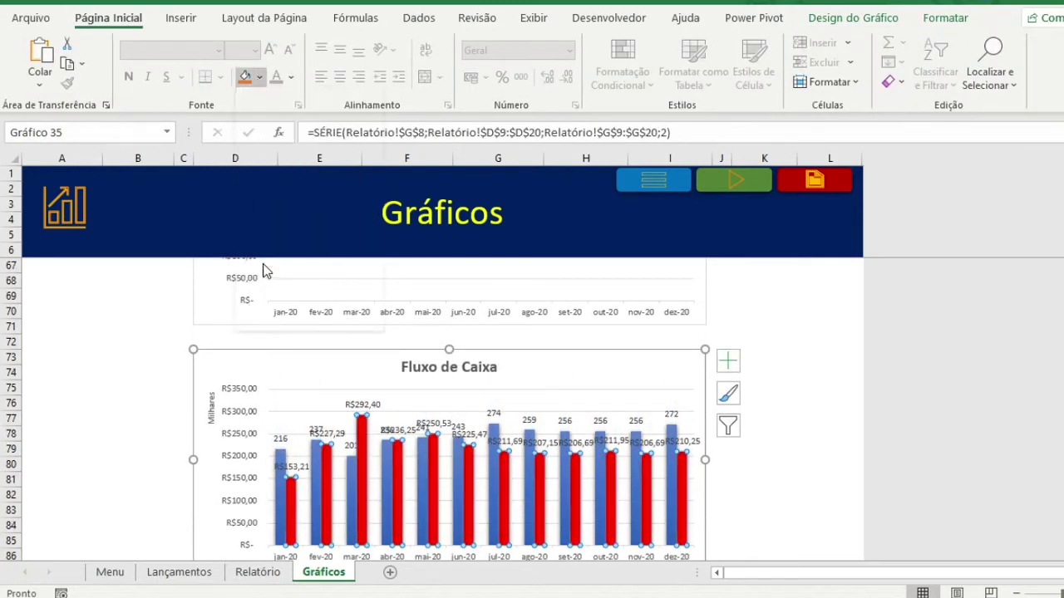
left_click(668, 487)
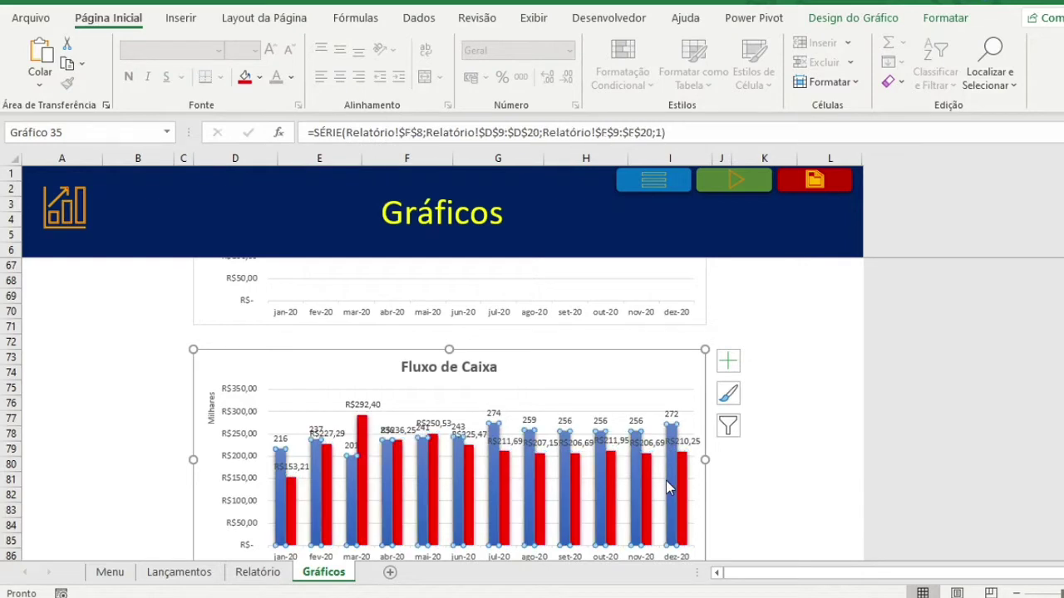
left_click(259, 77)
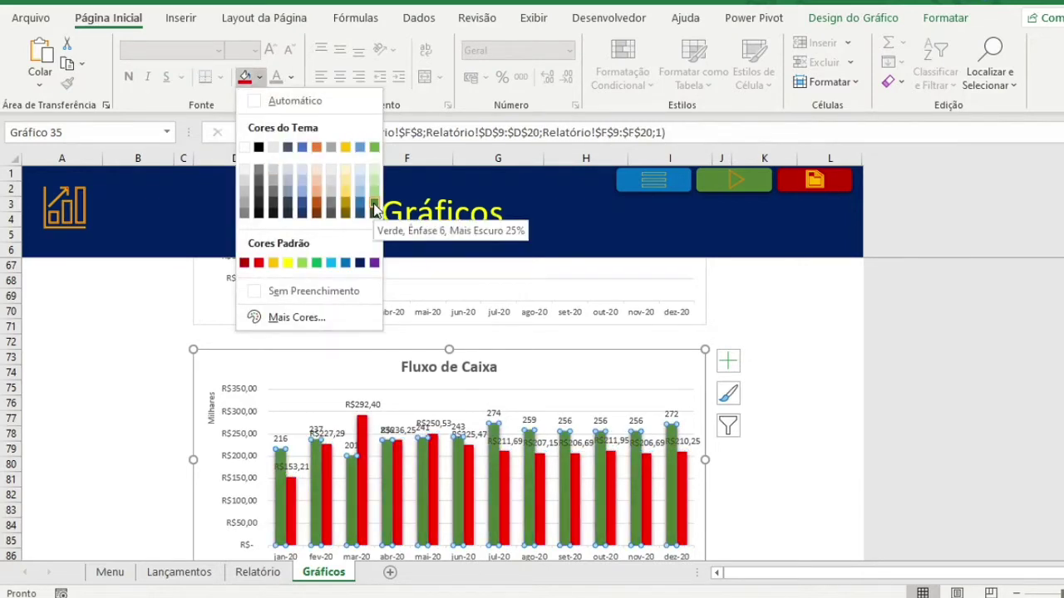
left_click(374, 205)
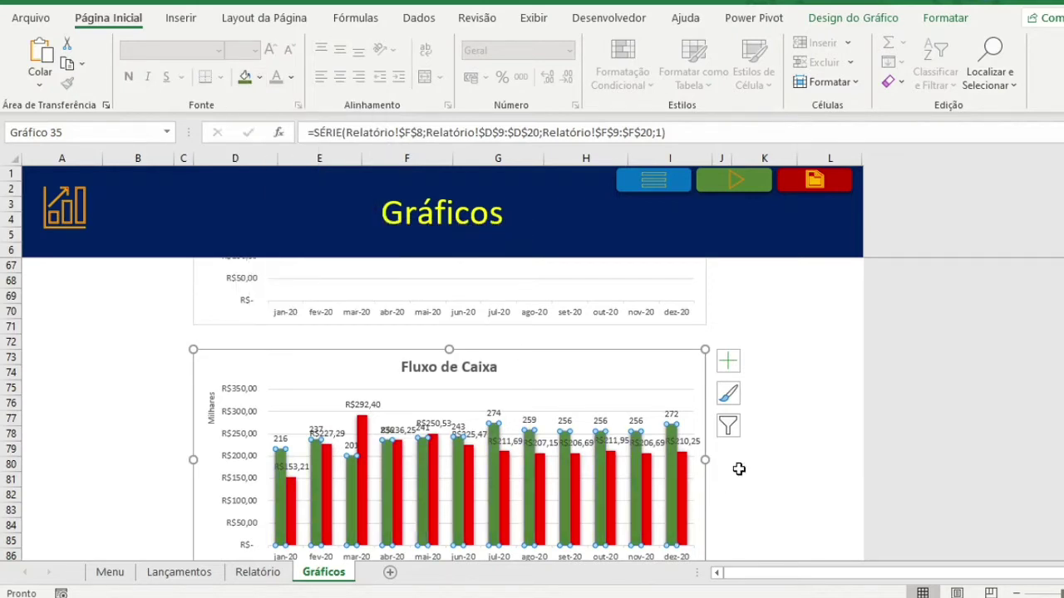
- Remove the data labels from both the Entrada and Saída series of the Fluxo de Caixa chart
left_click(732, 368)
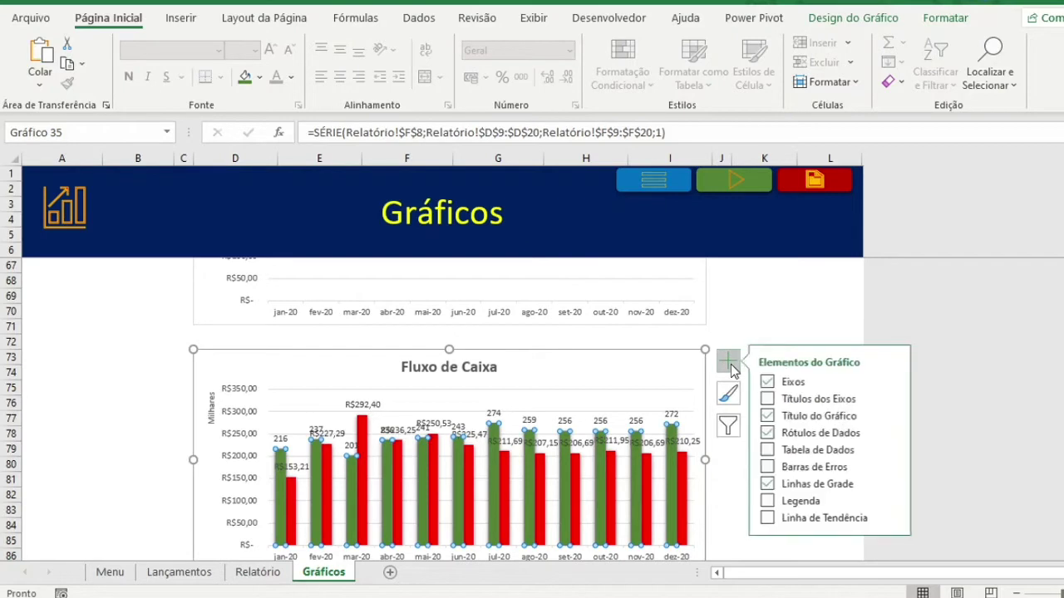
left_click(768, 433)
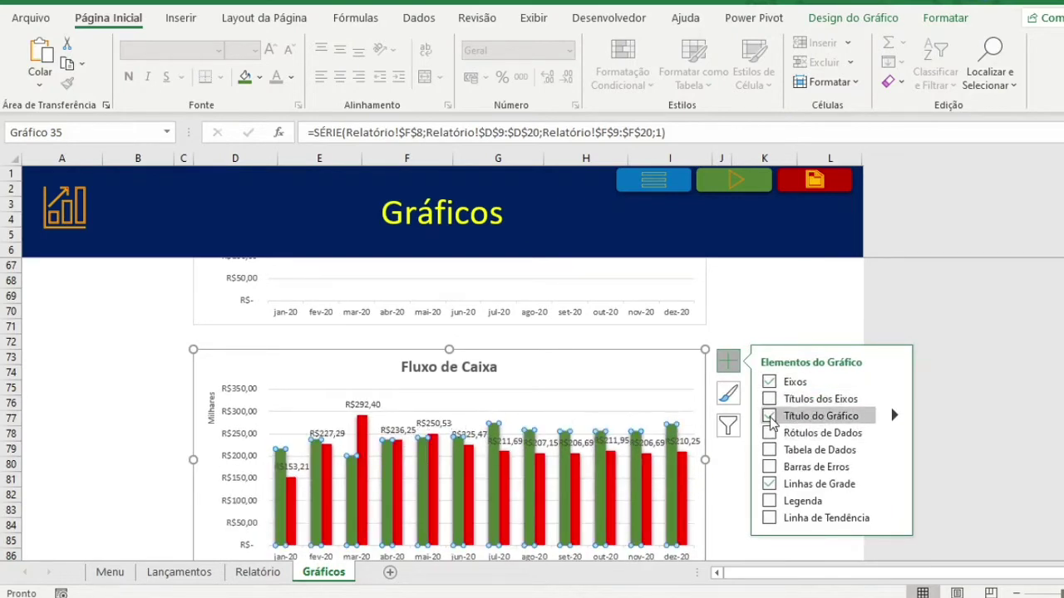
left_click(685, 480)
left_click(767, 433)
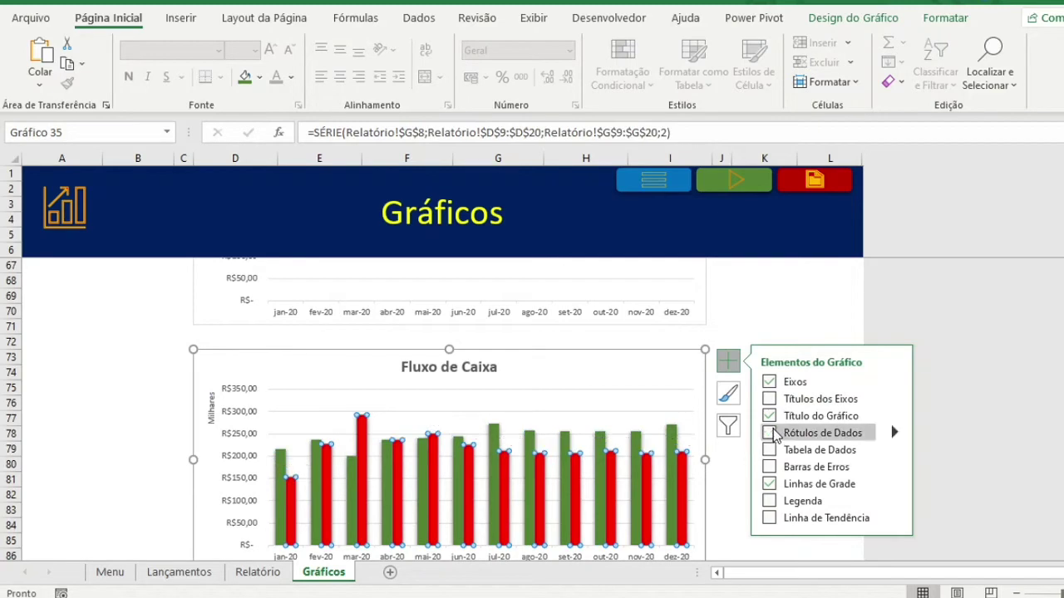
left_click(731, 532)
scroll(754, 442, "down", 2)
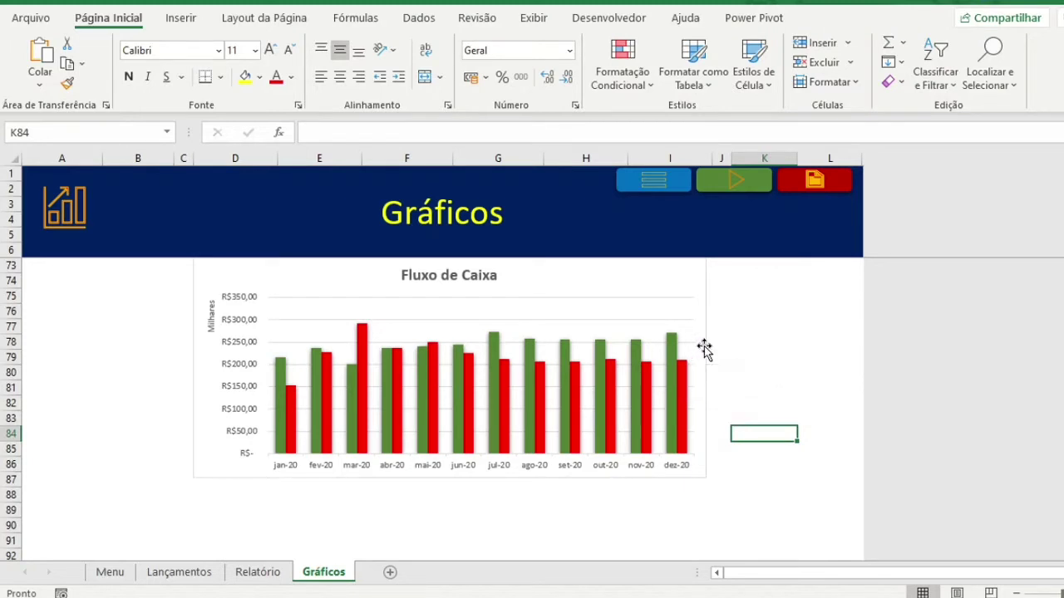
- Set the series overlap (Sobreposição de Séries) of the Fluxo de Caixa column chart to -50%
left_click(704, 349)
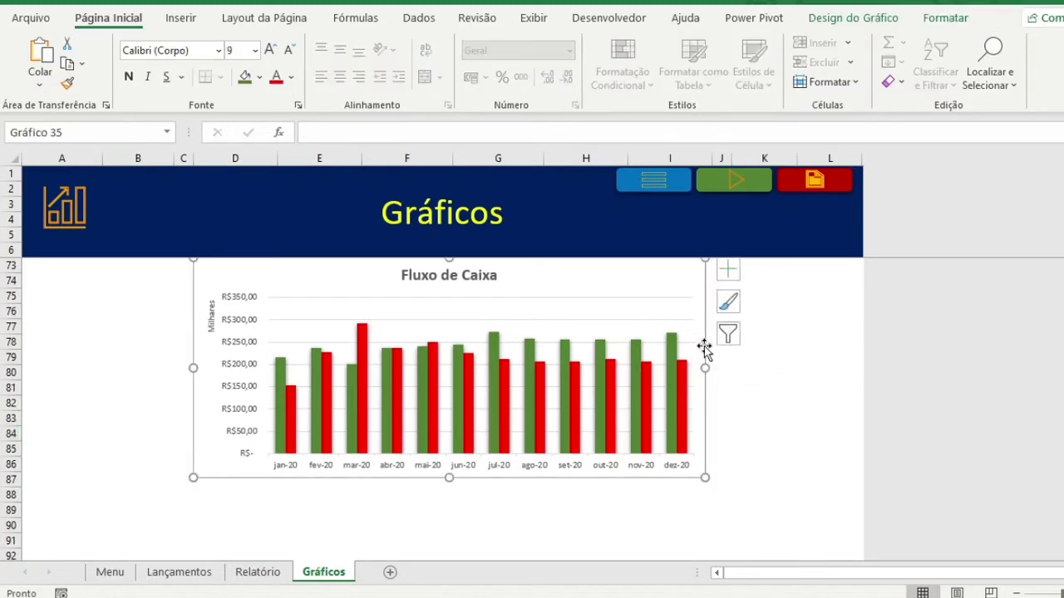
scroll(704, 349, "up", 1)
mouse_move(678, 426)
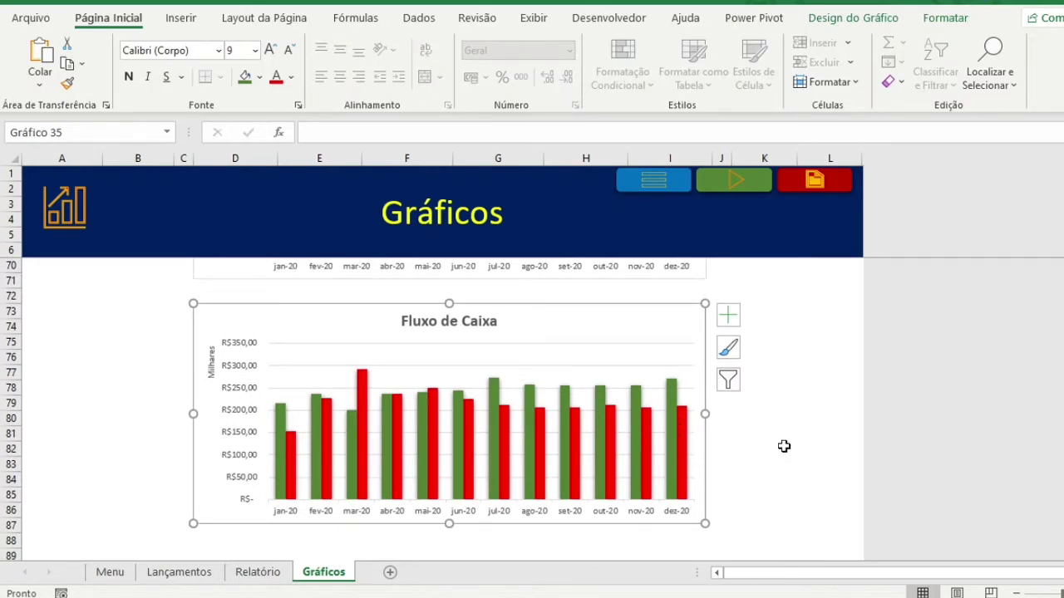
right_click(674, 445)
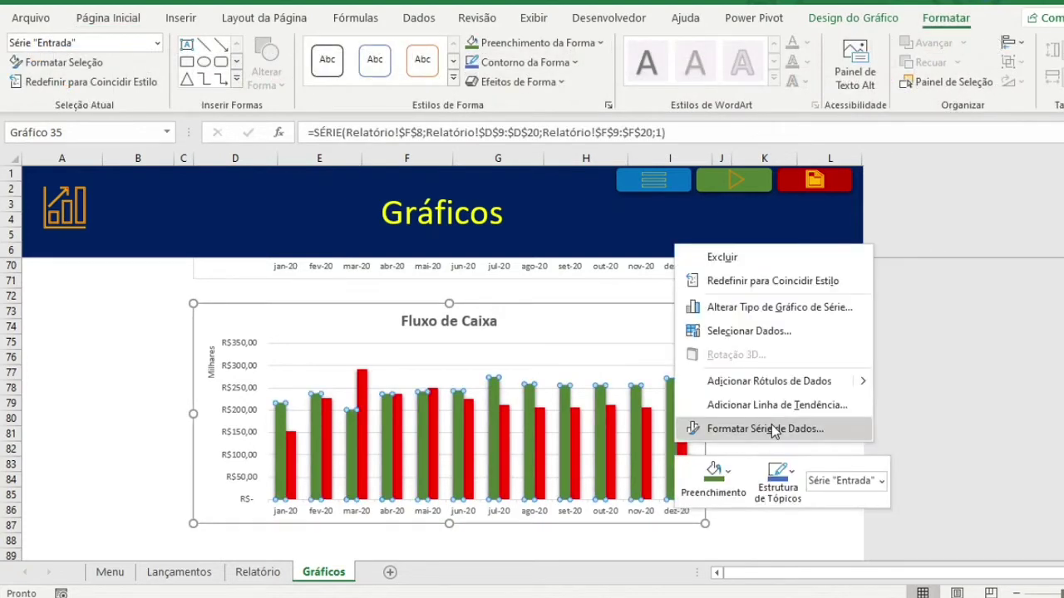
left_click(773, 429)
left_click(1052, 353)
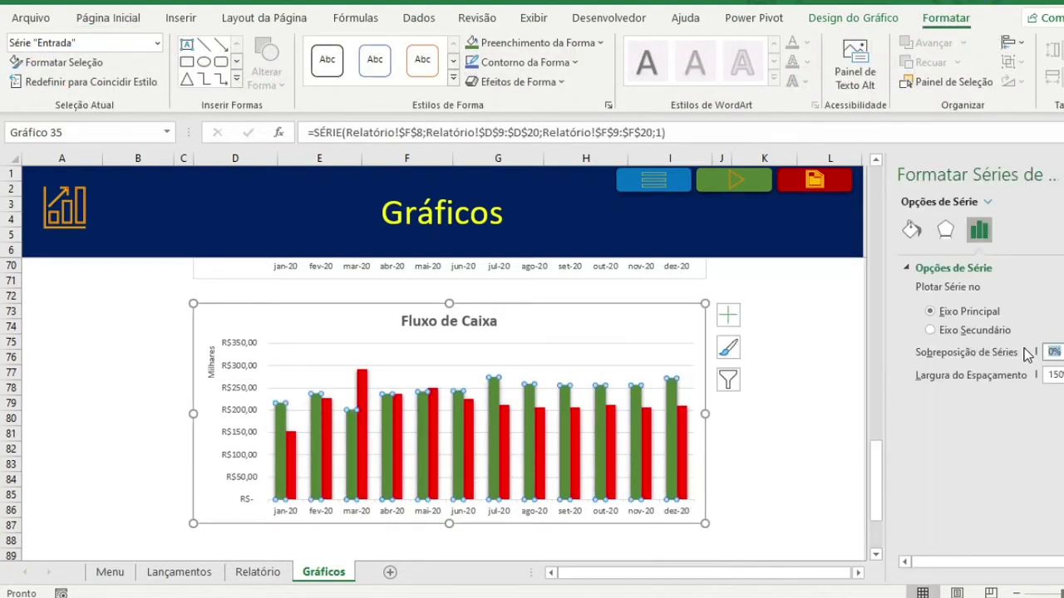
type("-50")
key("Return")
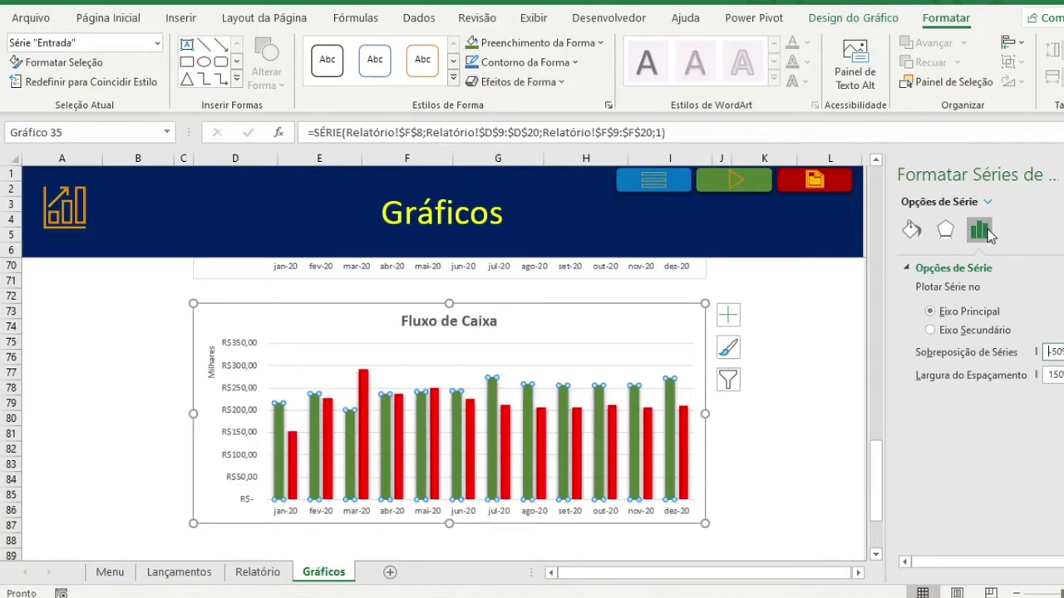
left_click(791, 371)
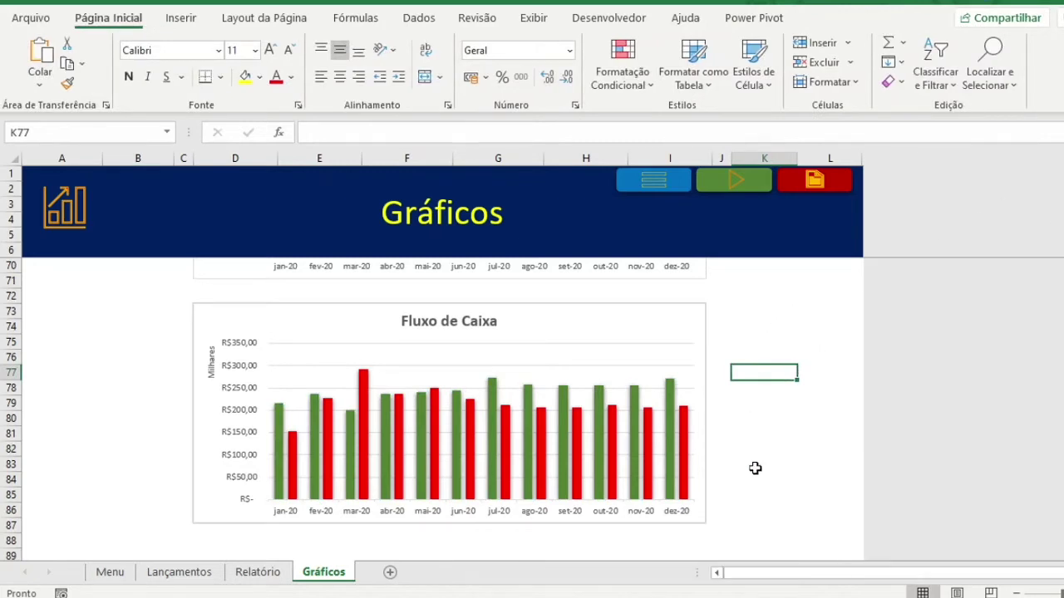
- Copy the Fluxo de Caixa column chart and paste the duplicate below it at cell D89
left_click(291, 526)
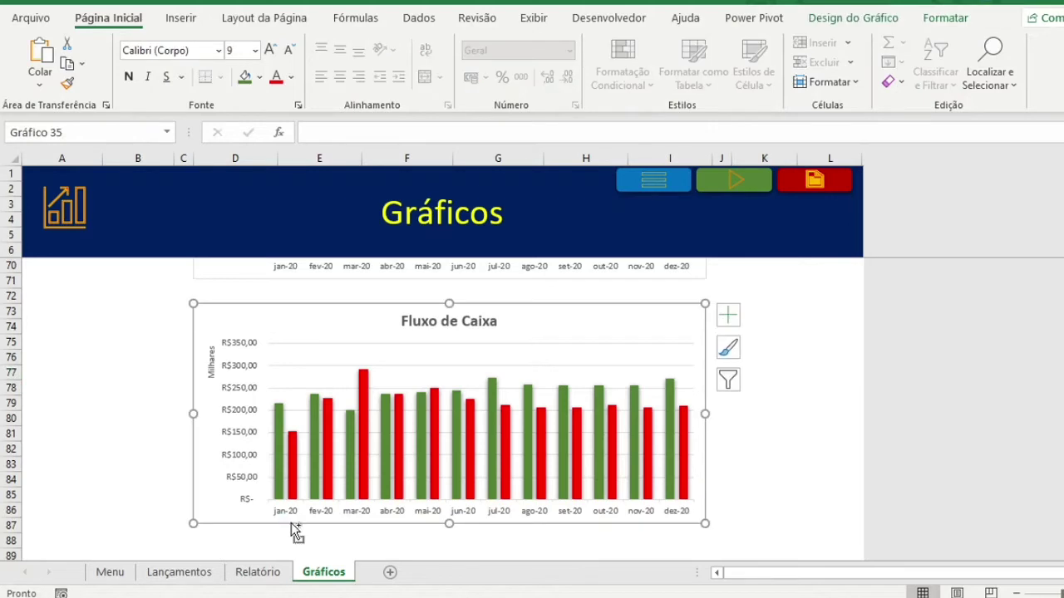
scroll(320, 527, "down", 2)
left_click(221, 463)
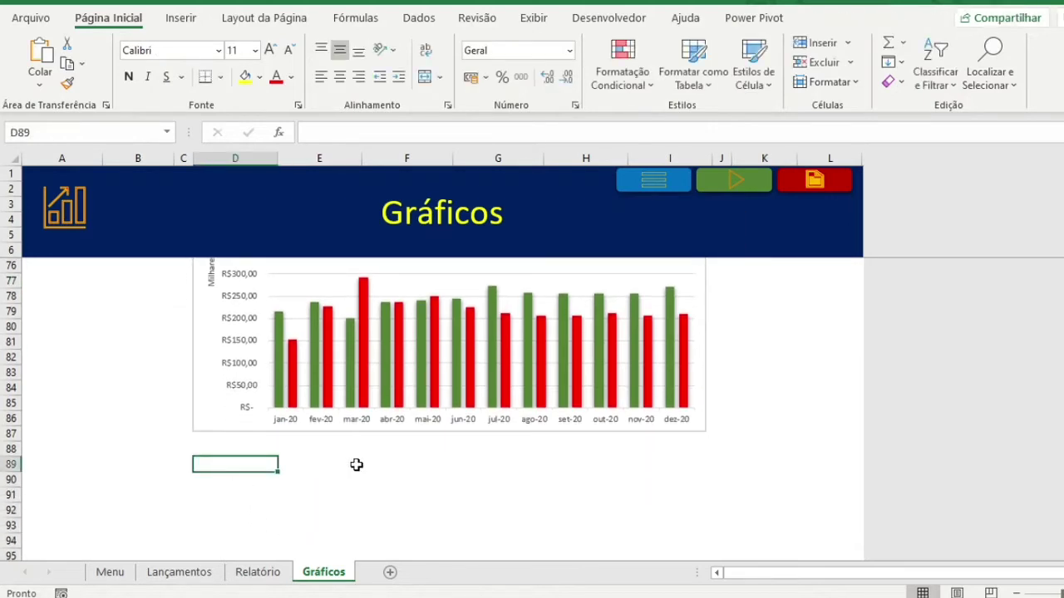
key("ctrl+v")
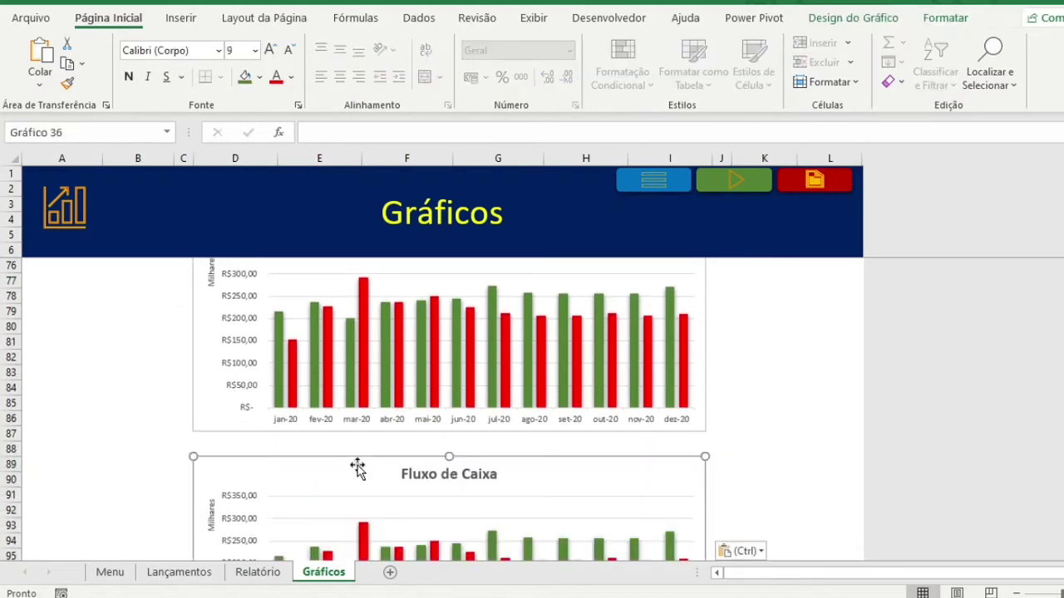
- Change the duplicated Fluxo de Caixa chart to the plain Linha chart type with months along the axis
left_click(900, 20)
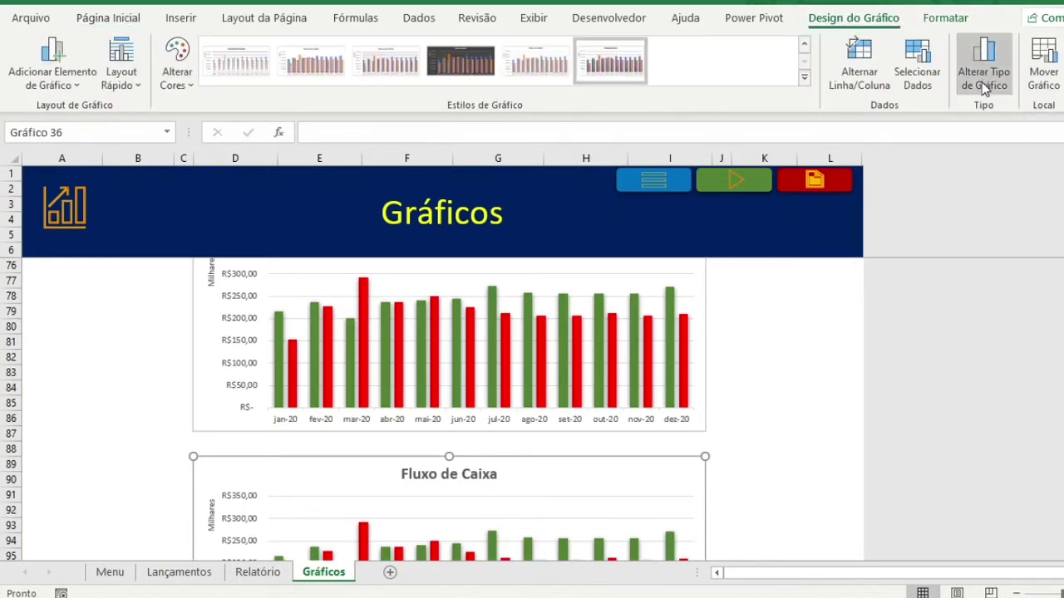
left_click(982, 86)
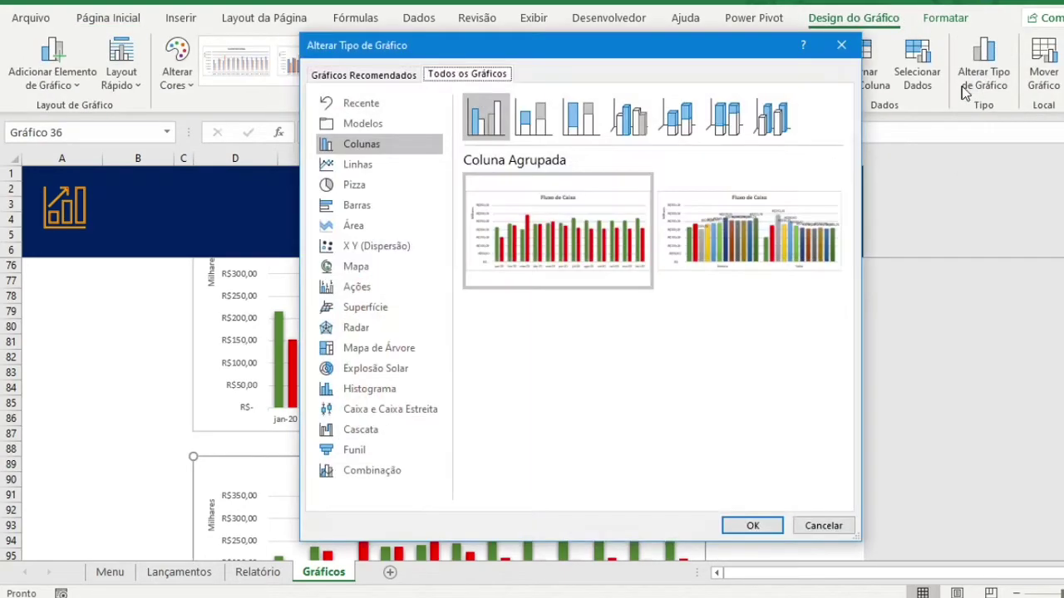
left_click(371, 166)
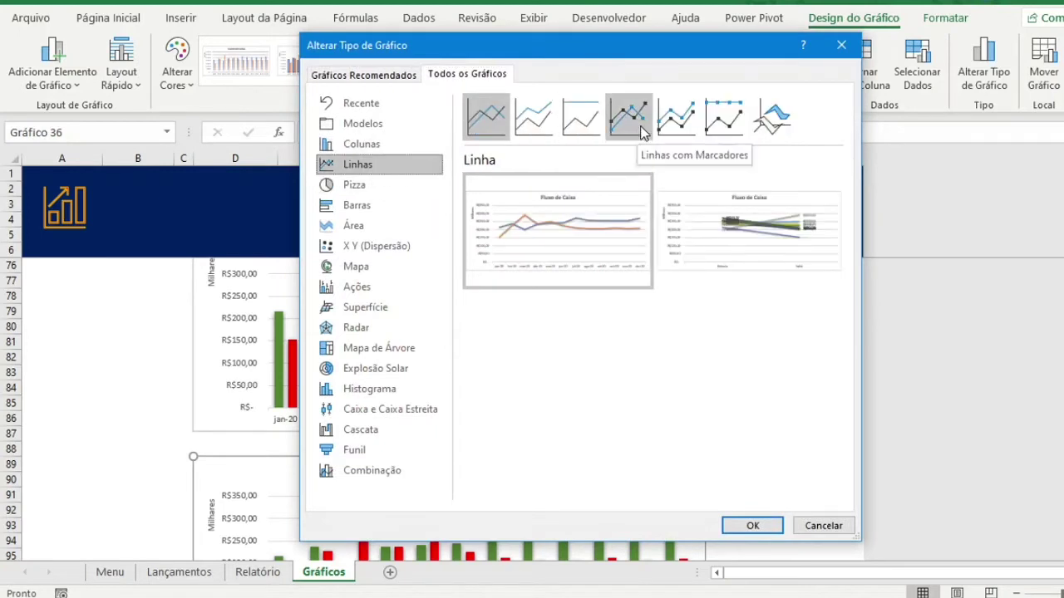
mouse_move(625, 187)
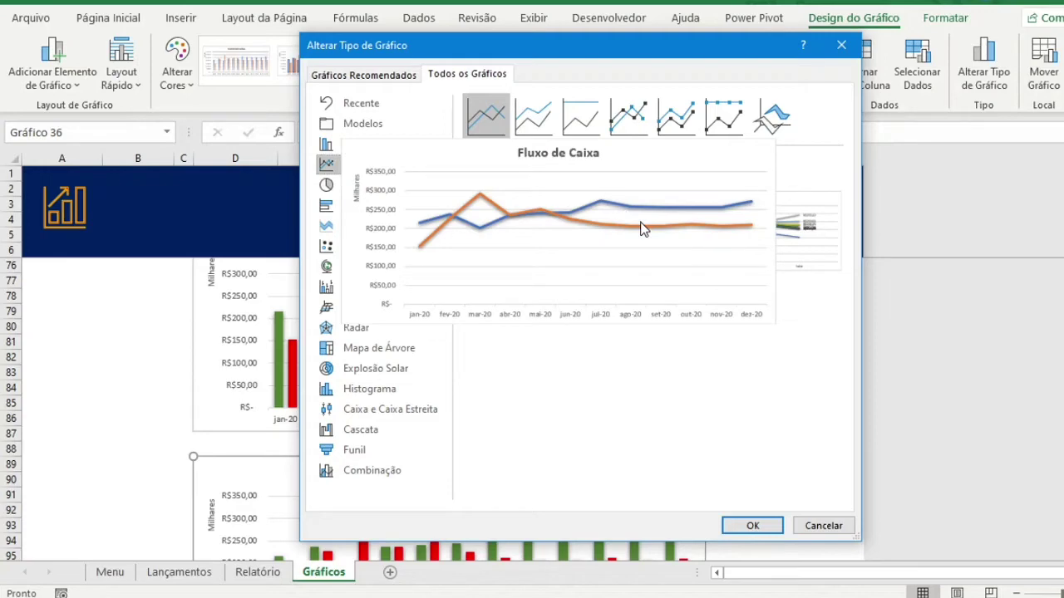
left_click(752, 525)
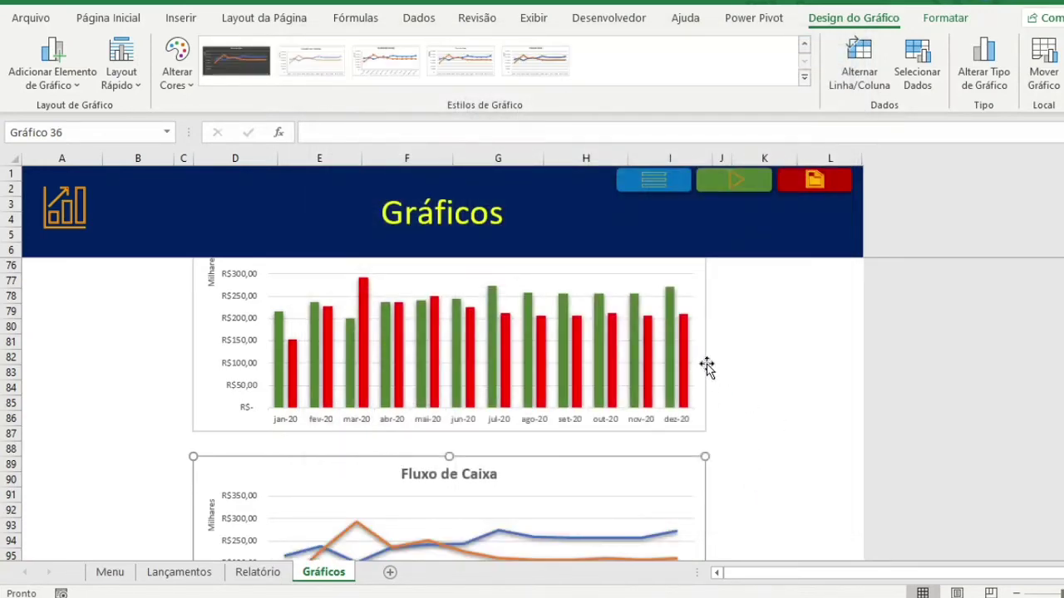
- Add a legend to the Fluxo de Caixa column chart
left_click(704, 367)
scroll(723, 316, "up", 1)
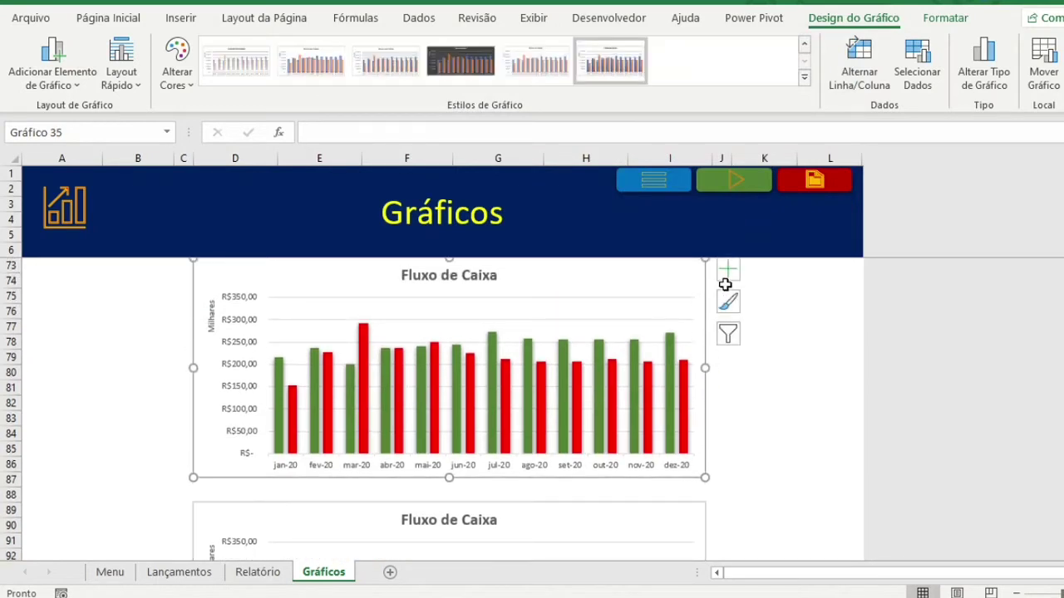
left_click(729, 271)
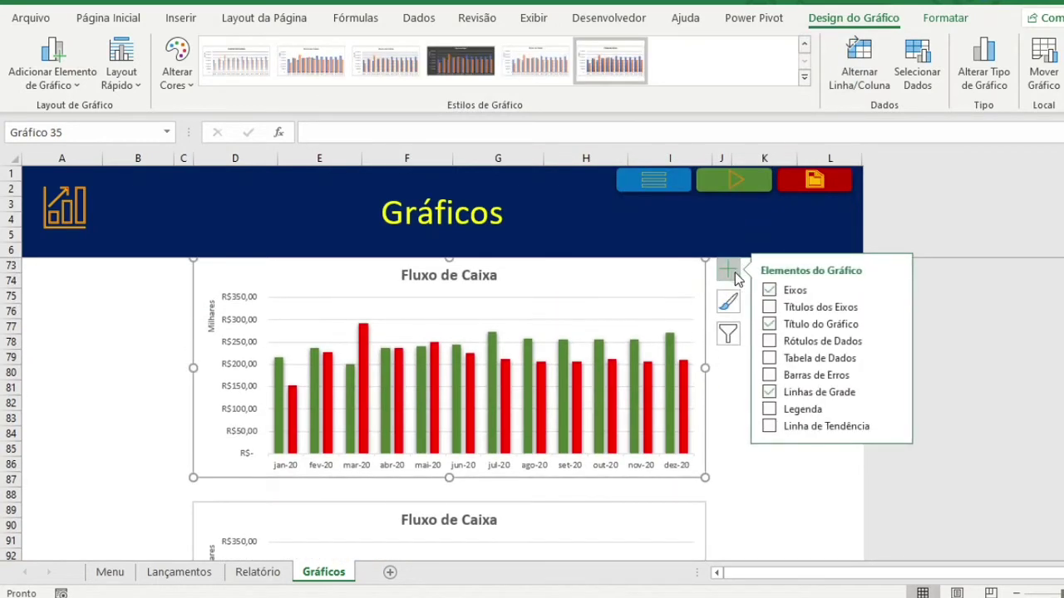
left_click(769, 410)
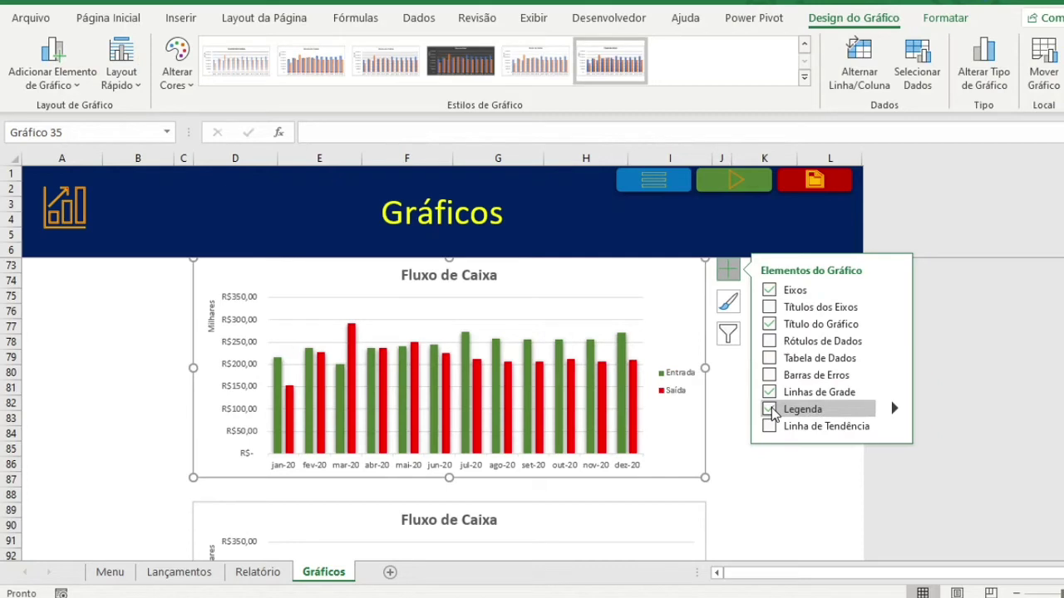
left_click(728, 271)
- Add a legend to the Fluxo de Caixa line chart below the column chart
scroll(723, 430, "down", 1)
scroll(723, 430, "down", 1)
left_click(706, 453)
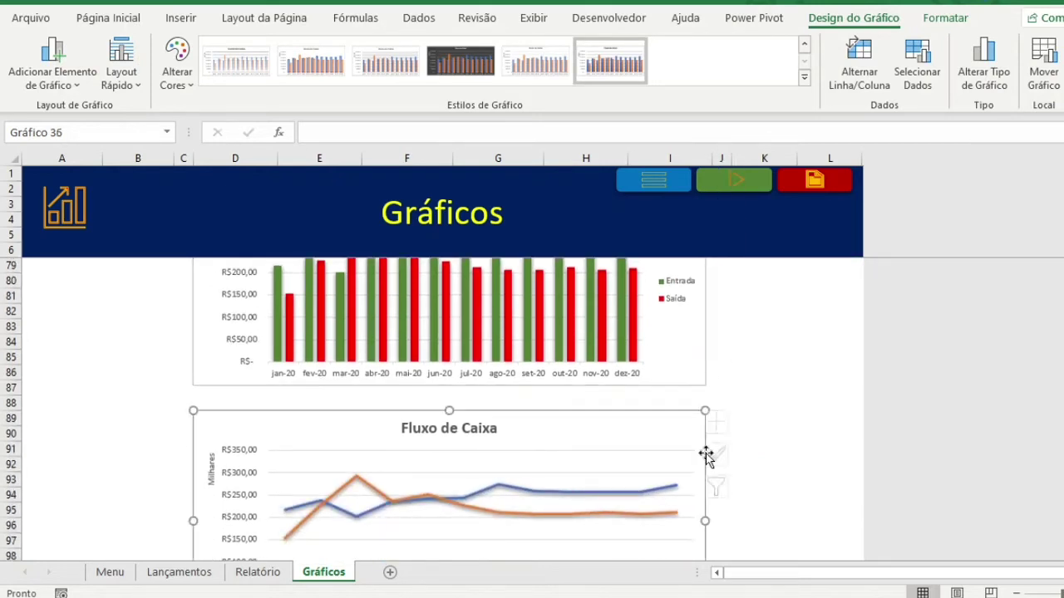
left_click(727, 429)
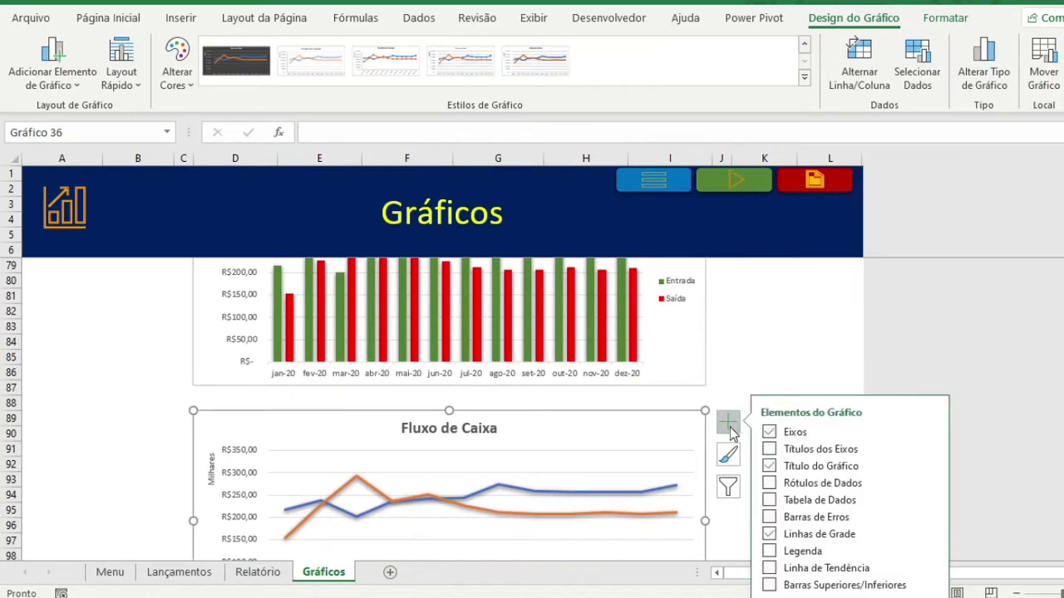
left_click(770, 554)
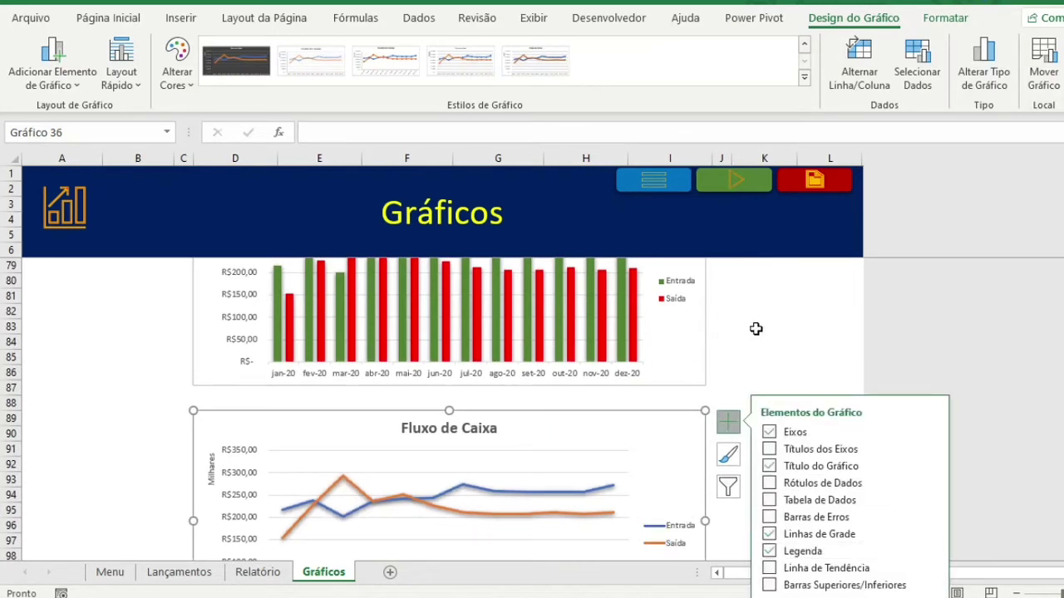
scroll(766, 327, "down", 2)
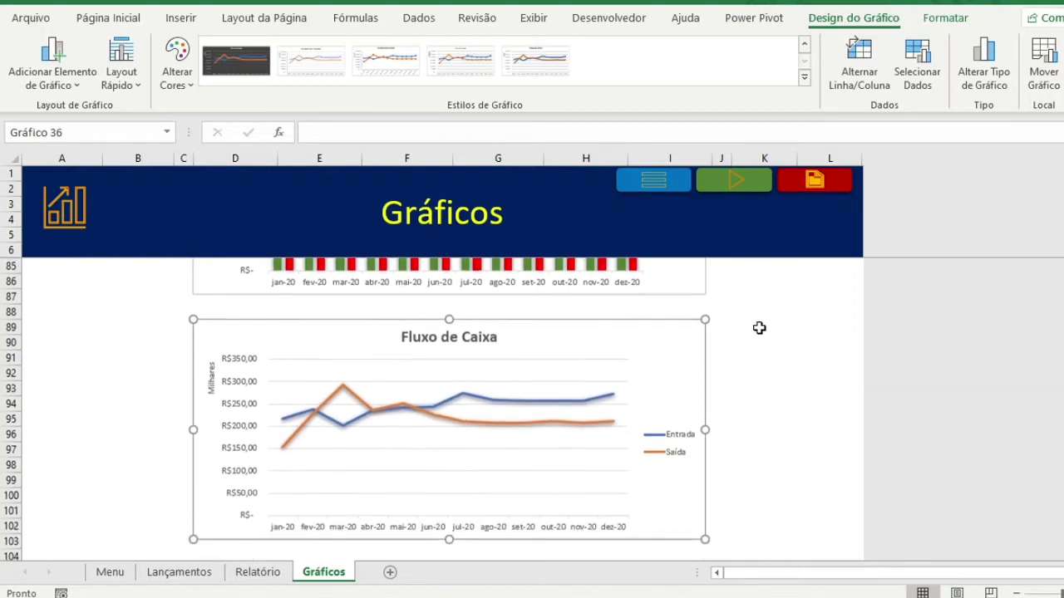
- Review the sheet's charts from the Saída columns down to Movimento do Caixa nos Anos, checking their types, titles and styling
scroll(694, 378, "down", 7)
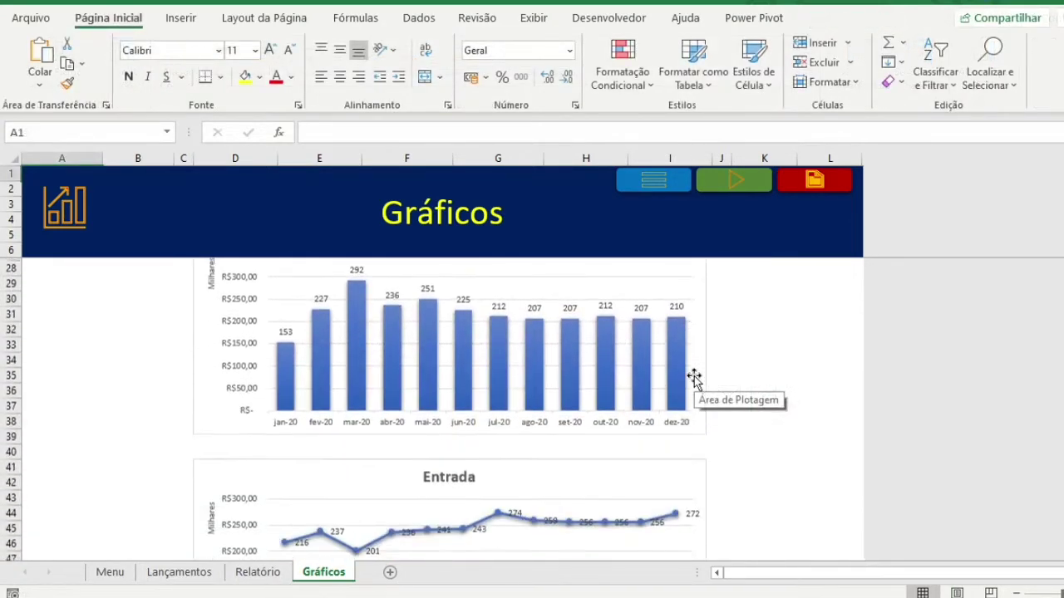
scroll(694, 378, "down", 8)
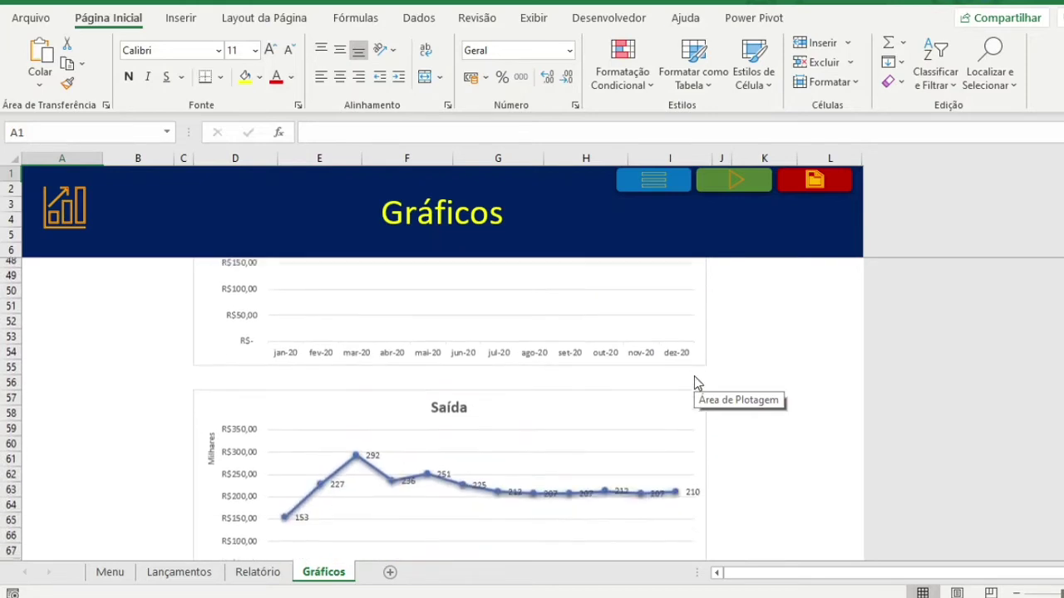
scroll(693, 378, "down", 8)
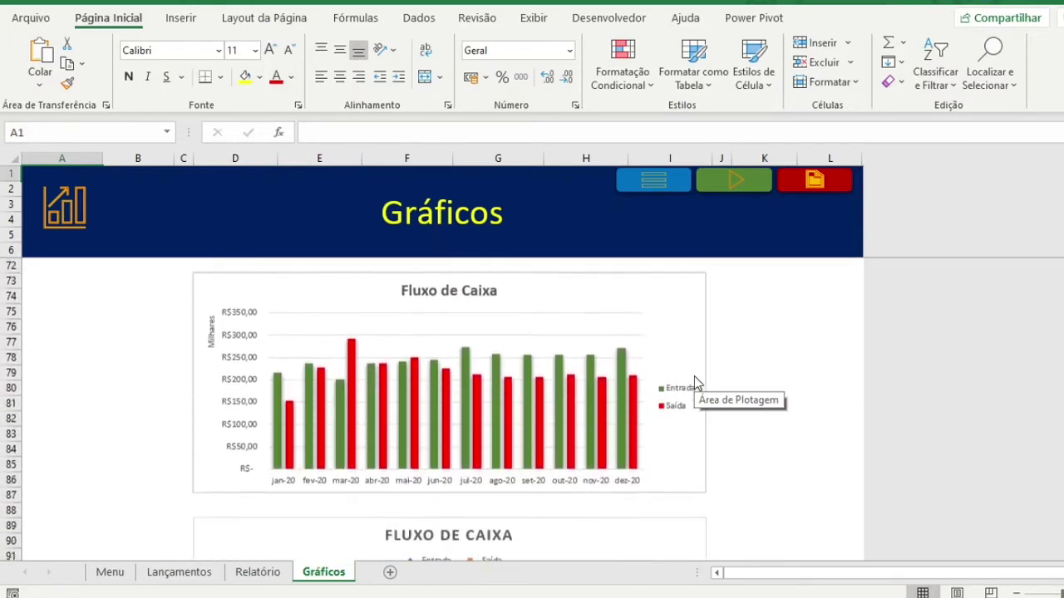
scroll(694, 378, "down", 7)
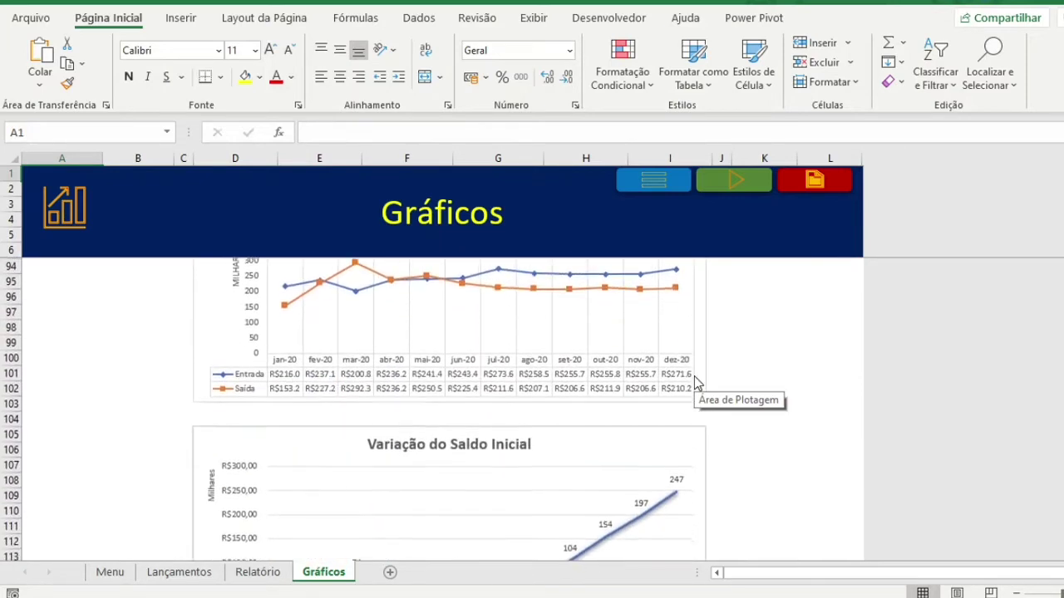
scroll(694, 379, "down", 6)
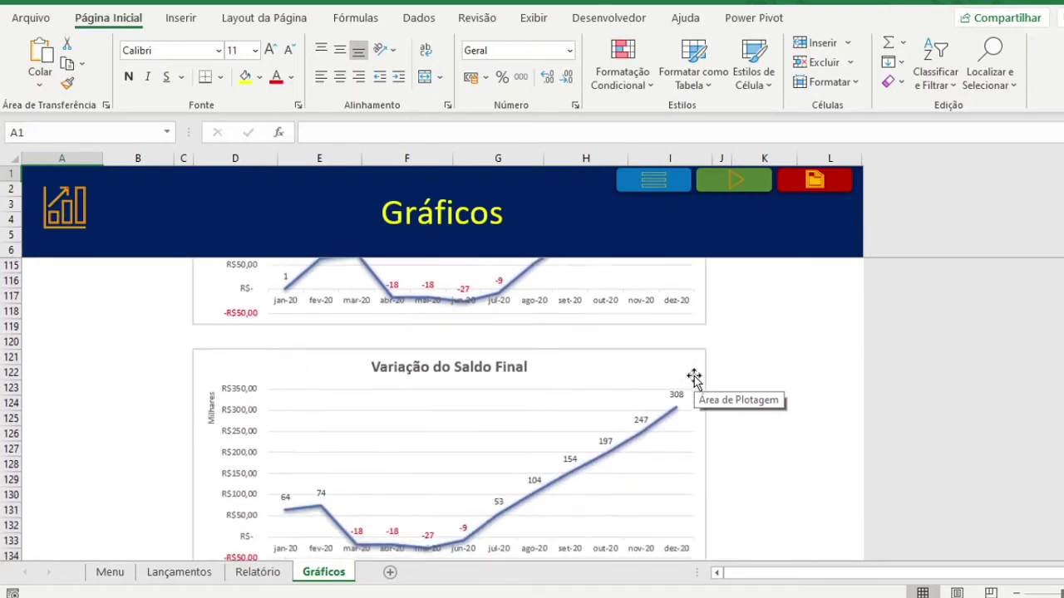
scroll(694, 378, "down", 6)
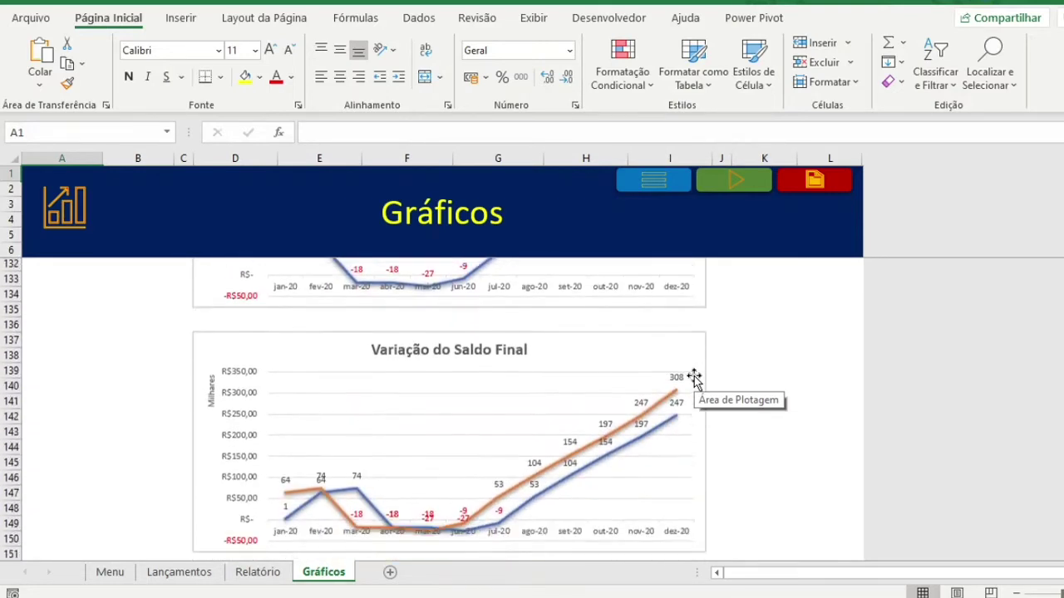
scroll(694, 378, "down", 4)
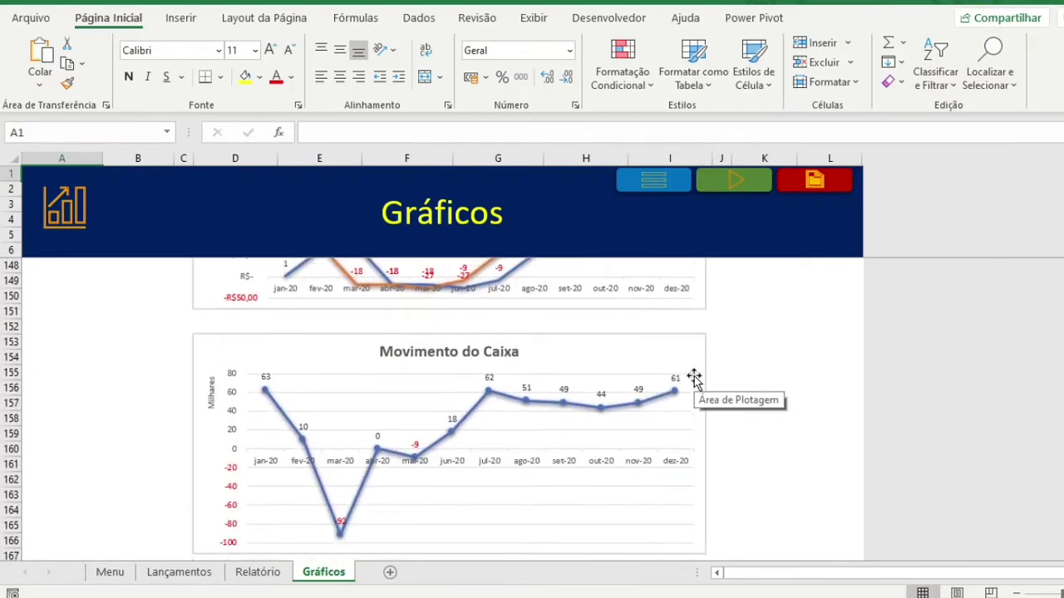
scroll(694, 378, "down", 4)
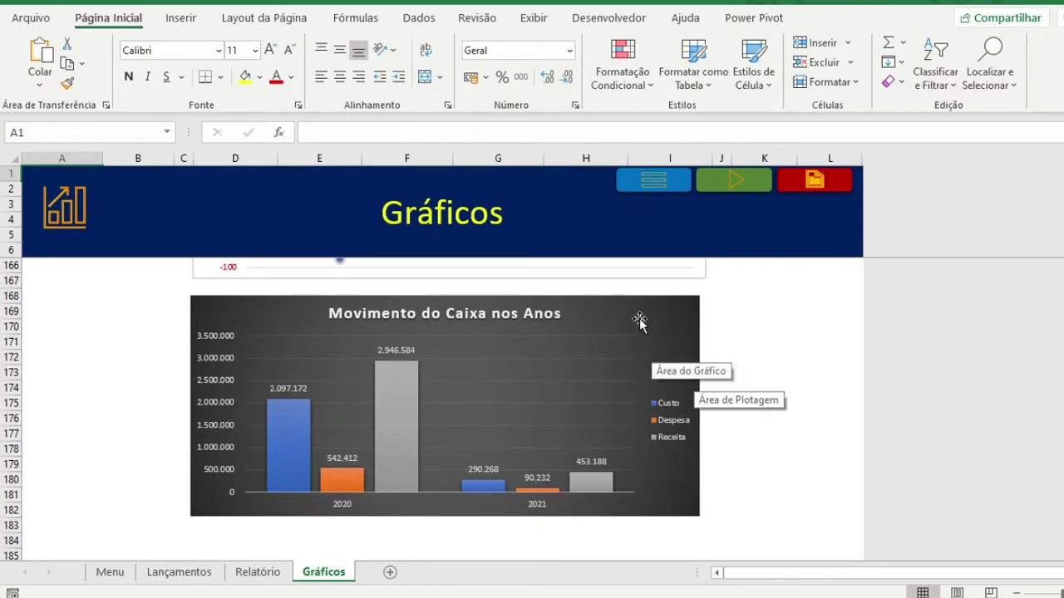
- Insert a pivot chart based on tblLancamentos in the existing sheet at Gráficos!$D$185, below Movimento do Caixa nos Anos
scroll(639, 322, "down", 5)
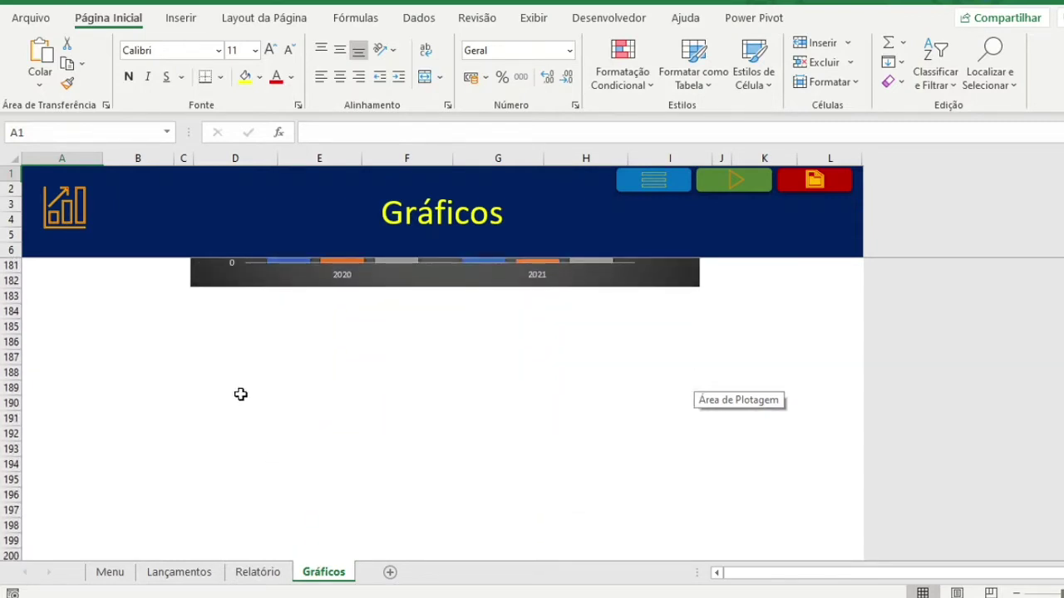
left_click(209, 324)
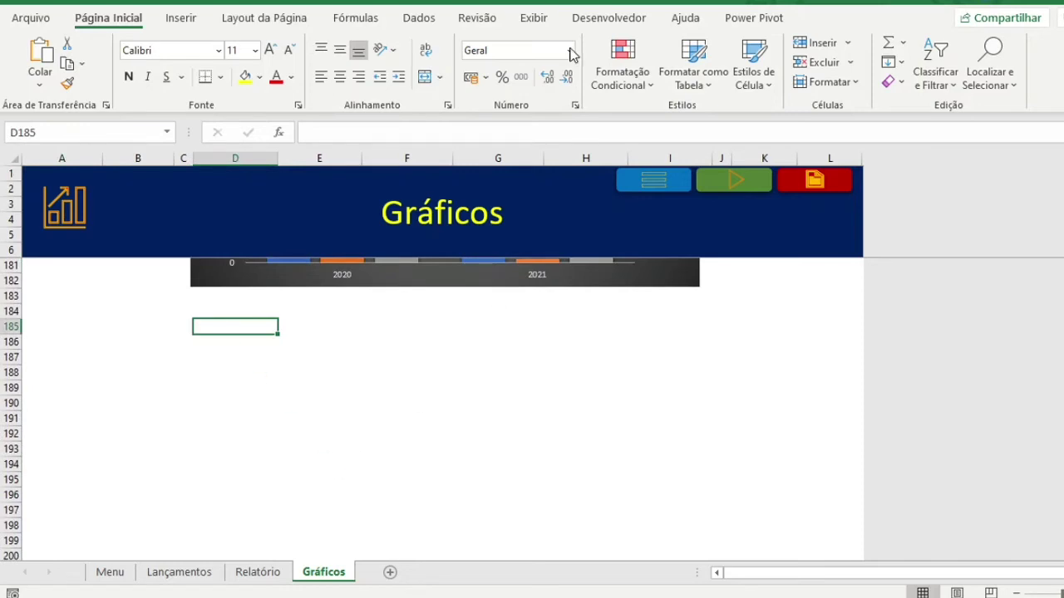
left_click(181, 18)
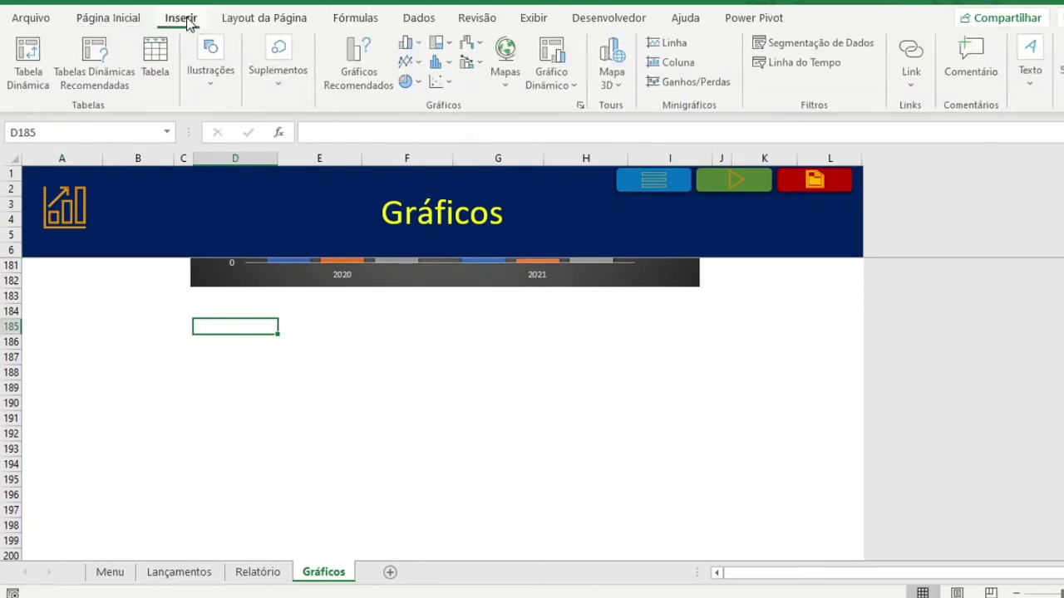
left_click(567, 87)
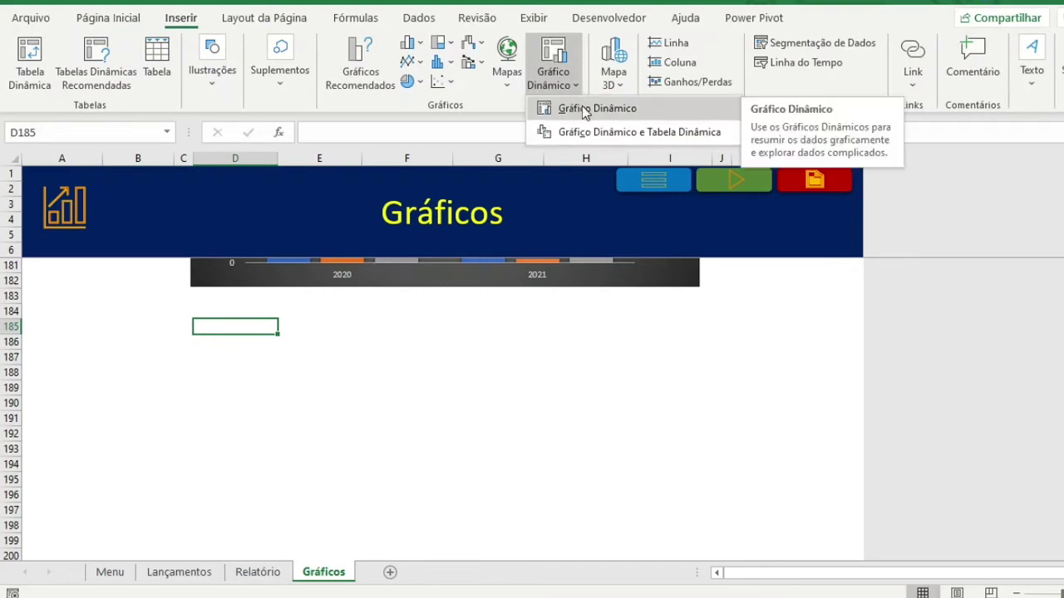
left_click(582, 108)
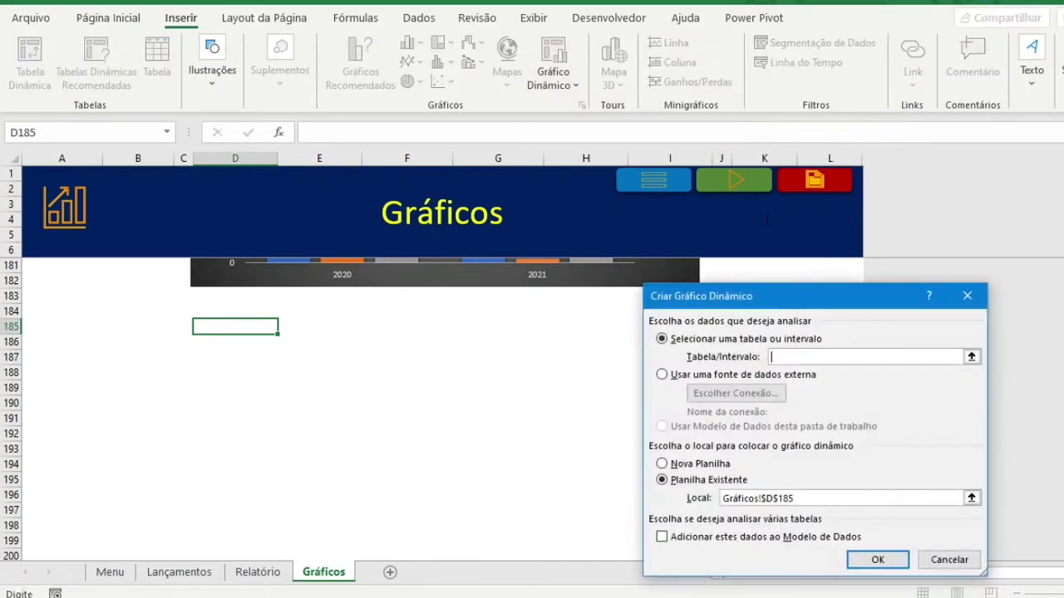
type("tblLancamentos")
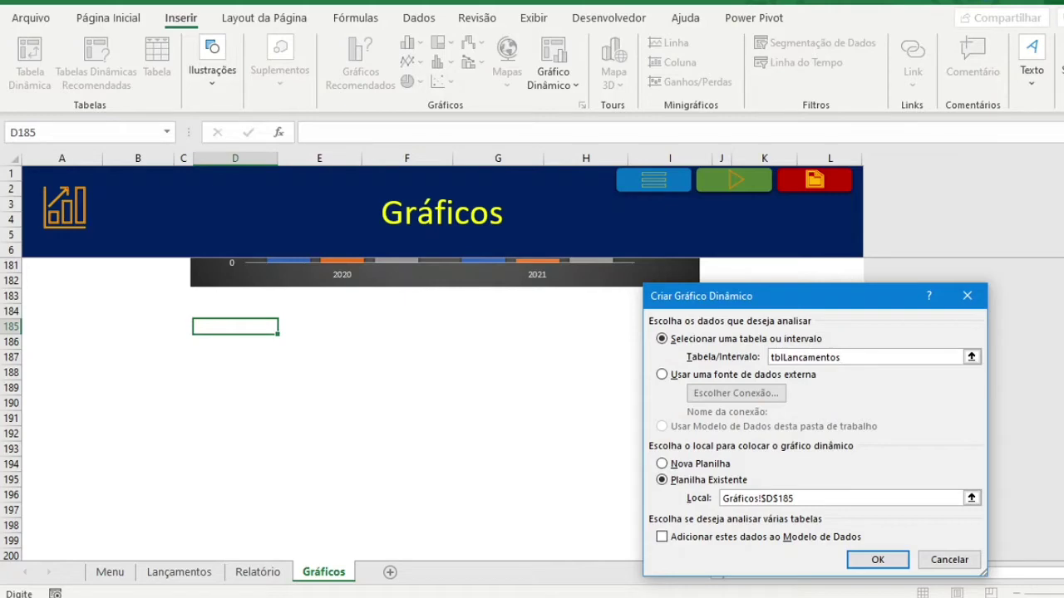
left_click(877, 560)
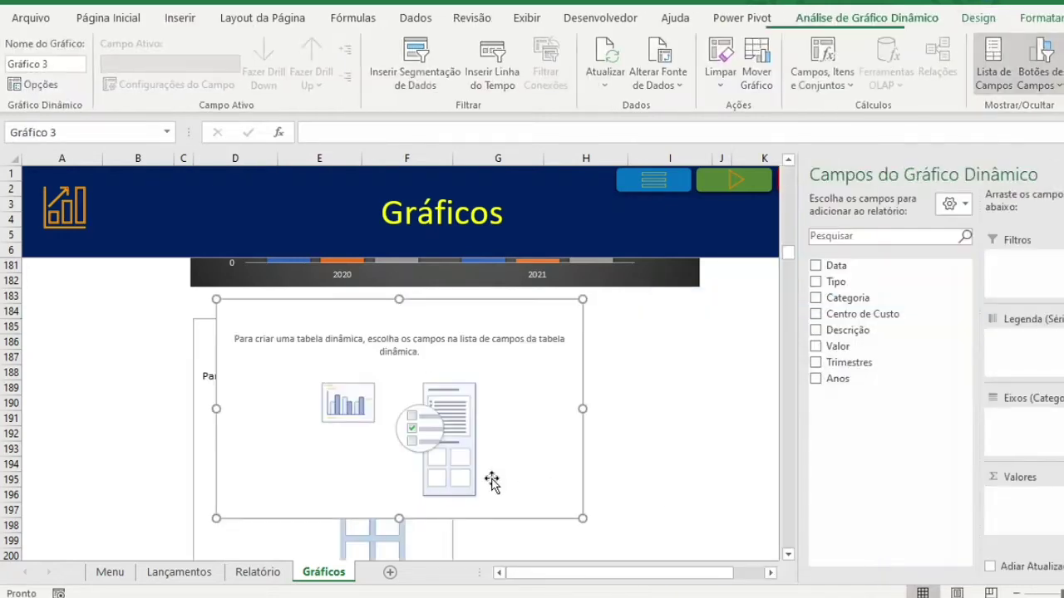
- Turn off automatic column width adjustment on update in the options of the new pivot table at D185
right_click(193, 326)
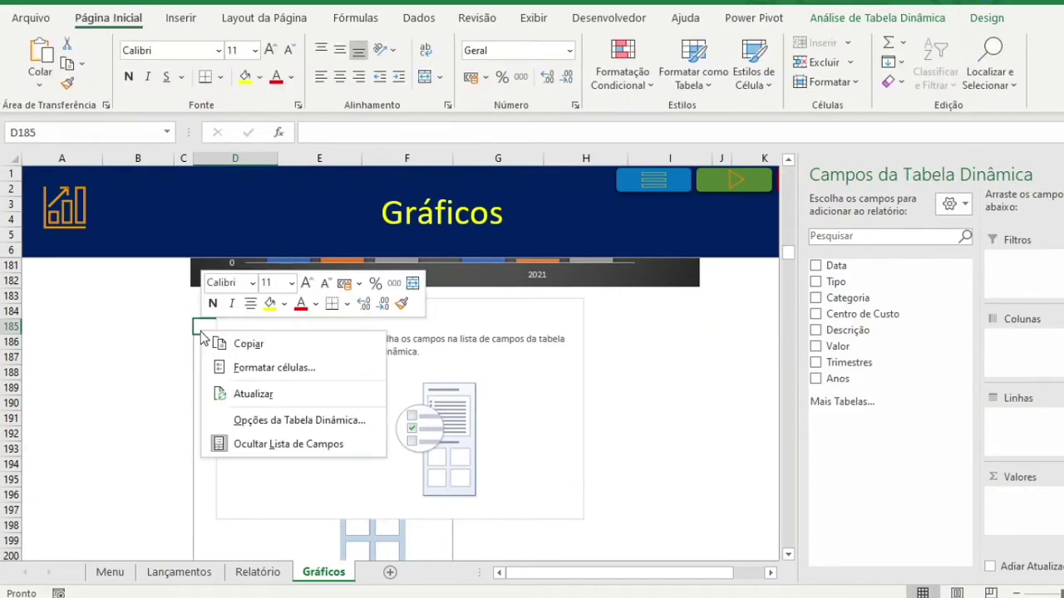
left_click(260, 420)
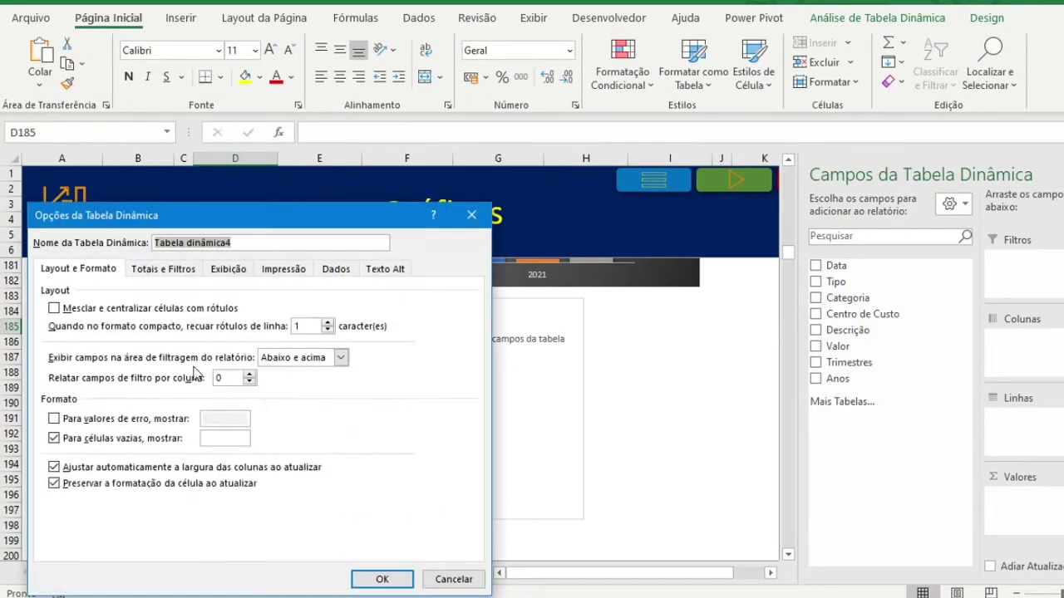
left_click(151, 471)
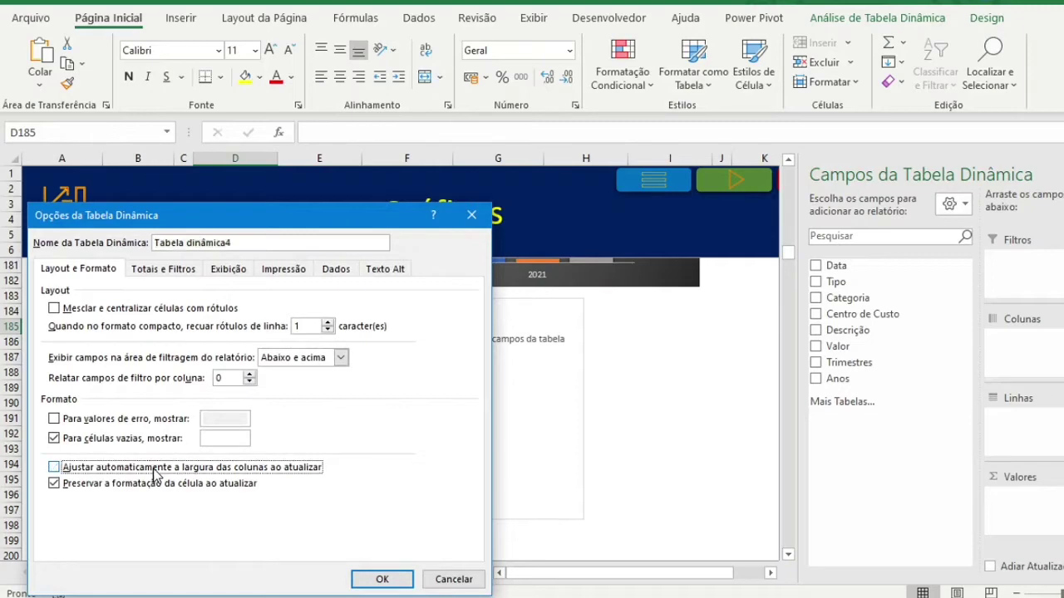
left_click(380, 579)
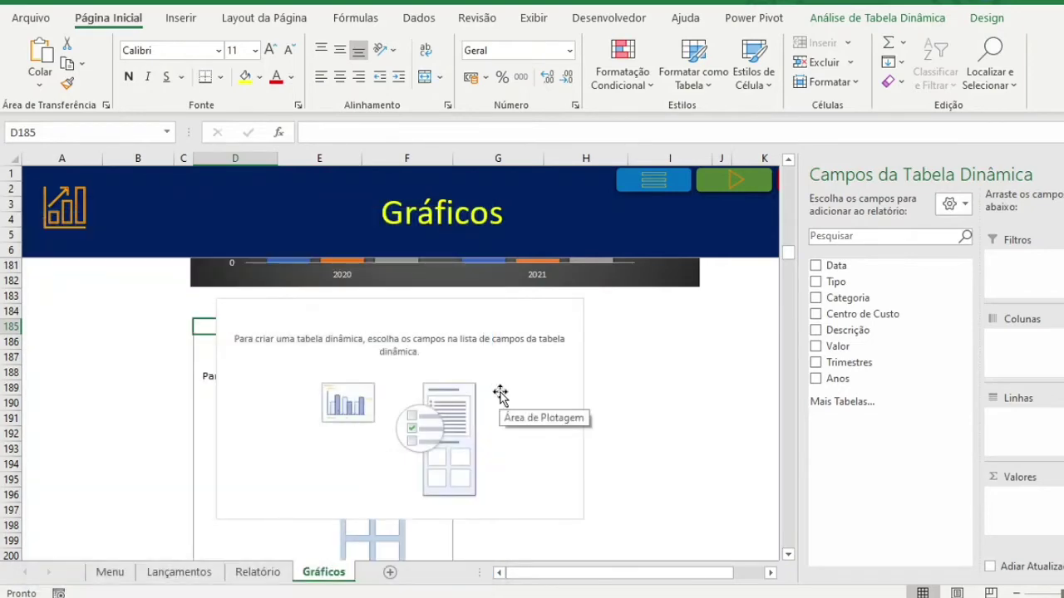
- Move the pivot chart over its pivot table, aligned with column D at row 184, and add the Valor field as values
left_click_drag(492, 378, 468, 384)
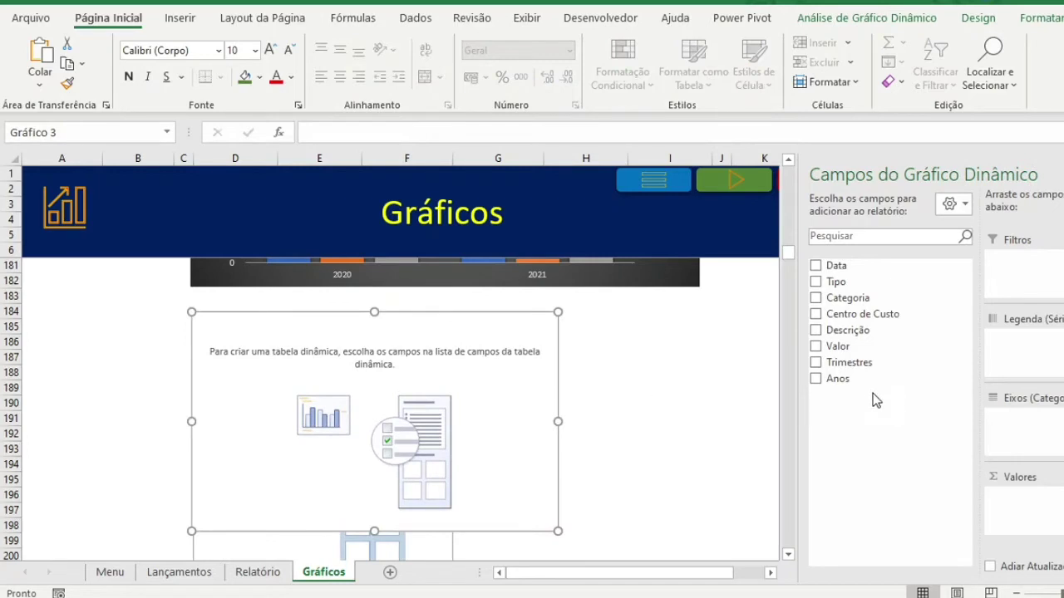
left_click(817, 347)
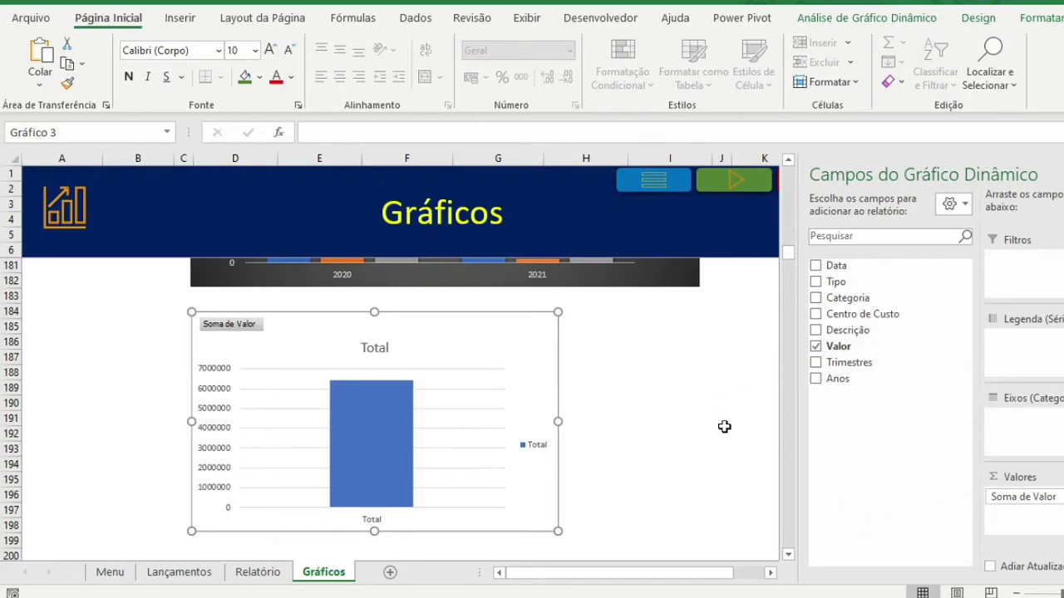
- Apply the chart style with gradient columns fading to white and a bold uppercase title to the new pivot chart
left_click(889, 19)
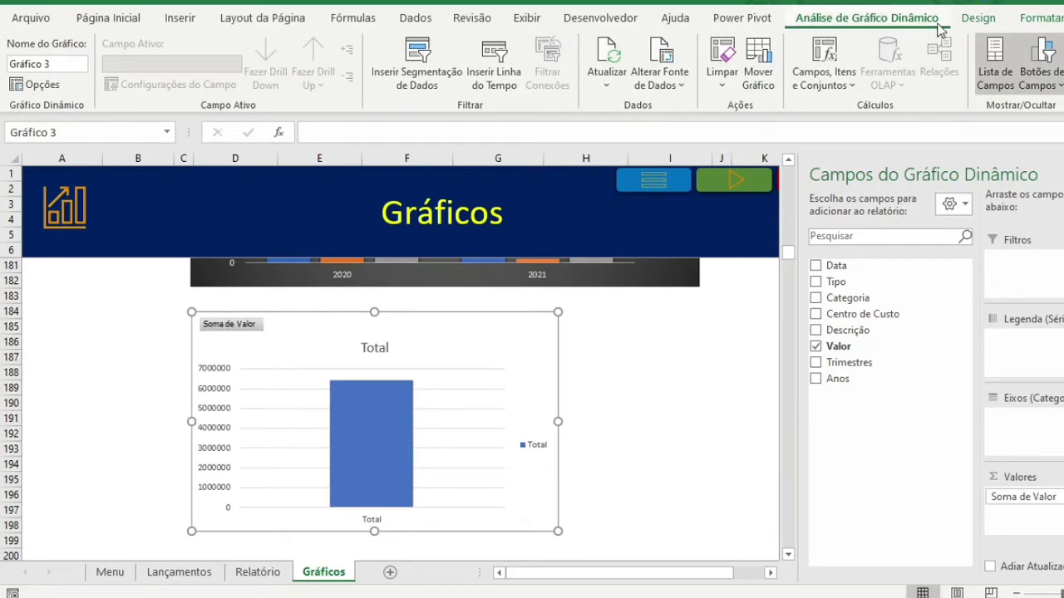
left_click(978, 18)
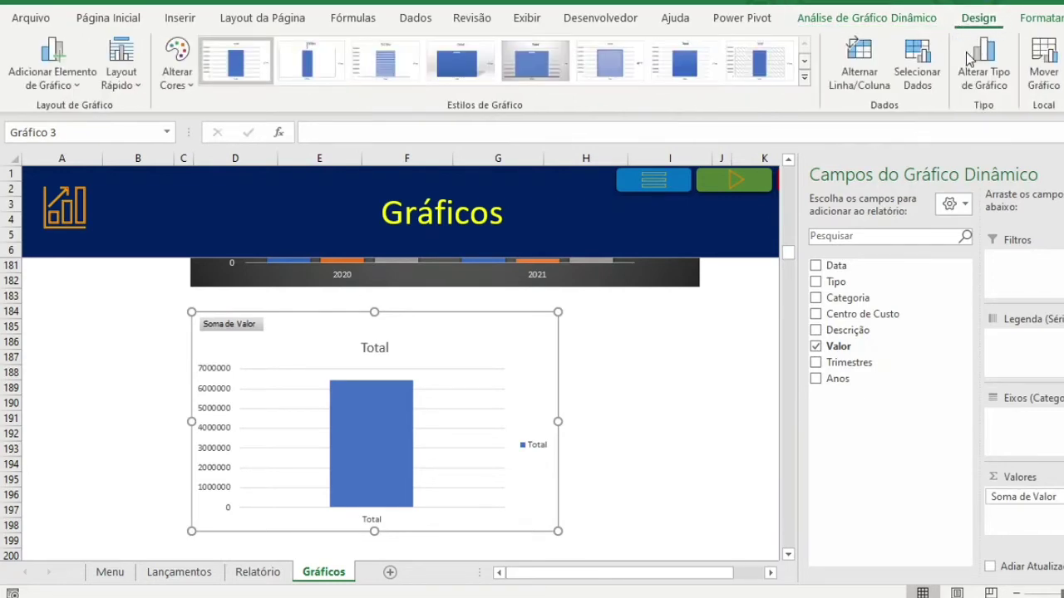
left_click(803, 77)
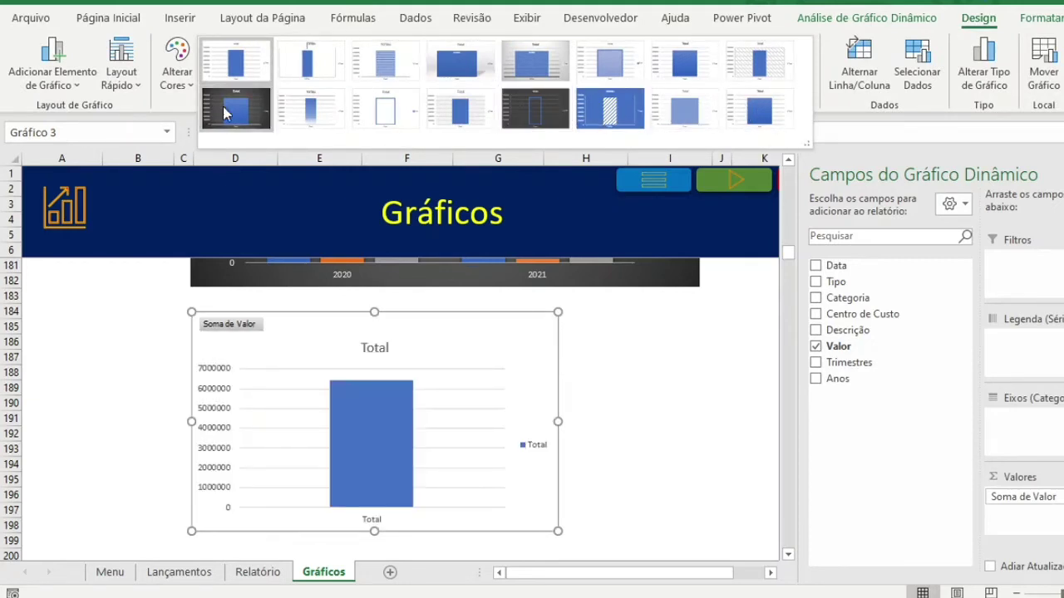
left_click(307, 116)
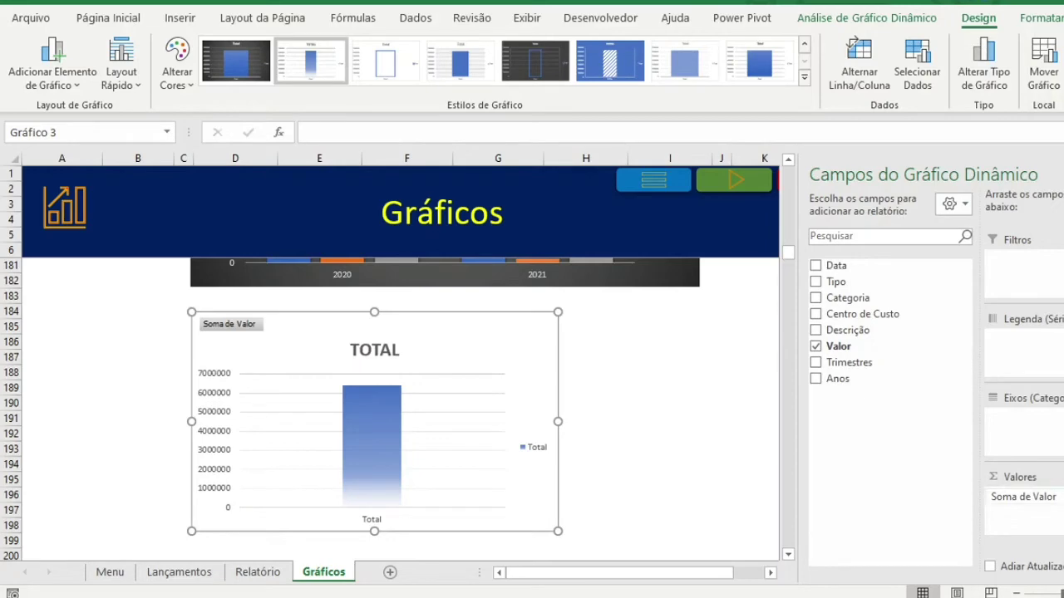
- Format the Soma de Valor field as Número with 0 decimal places, a thousands separator and red negatives with a minus sign
left_click(1023, 496)
left_click(980, 477)
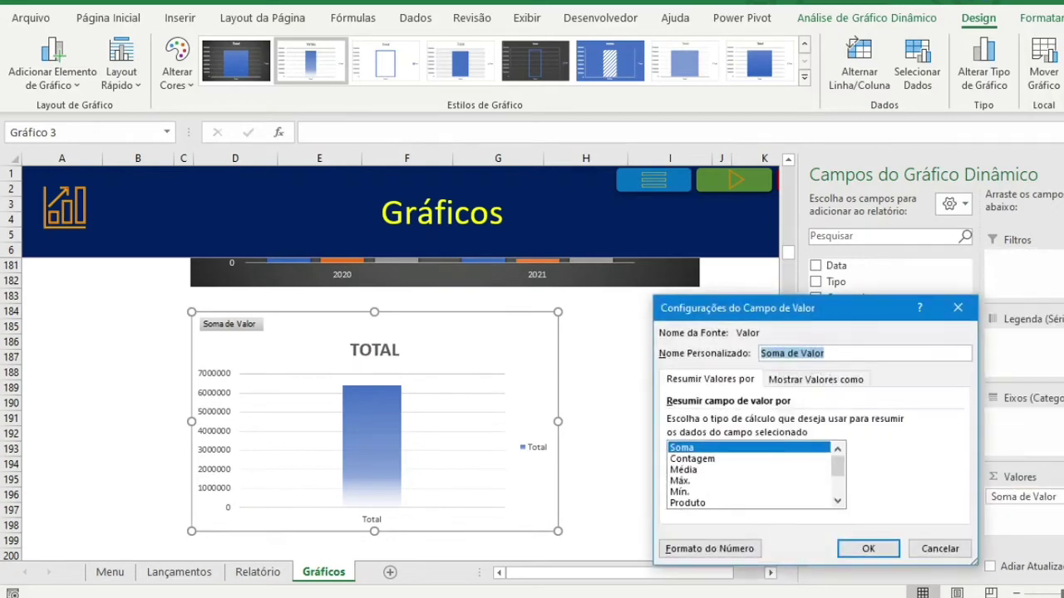
left_click(734, 550)
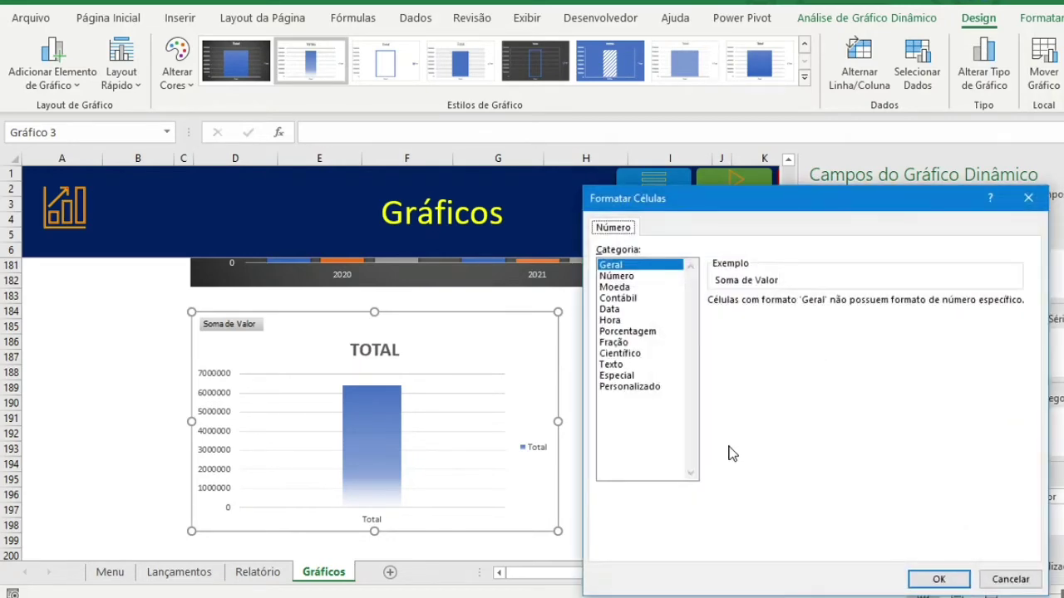
left_click(629, 277)
left_click(735, 323)
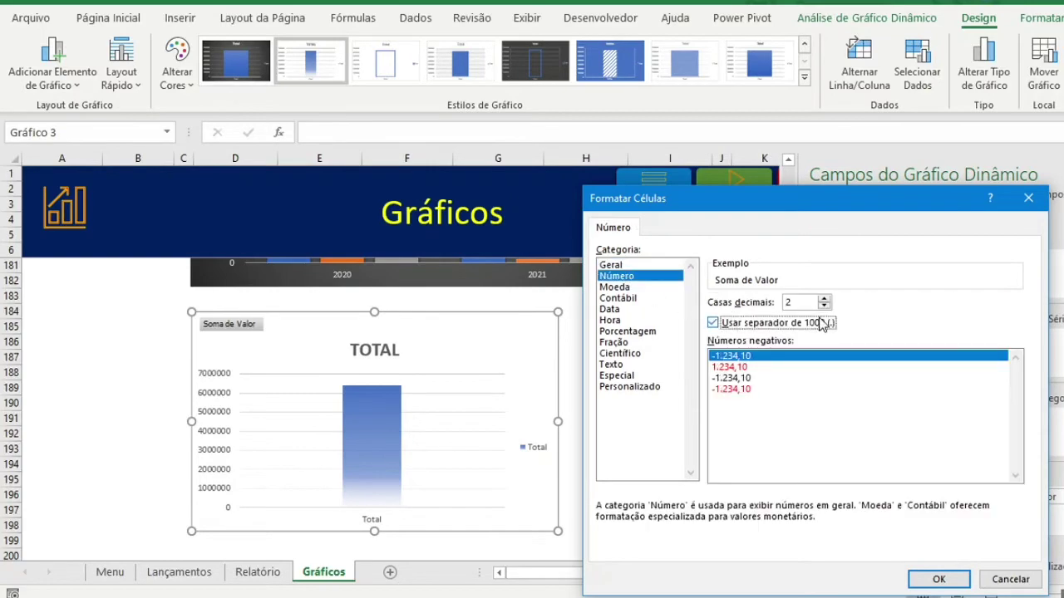
left_click(823, 306)
left_click(824, 306)
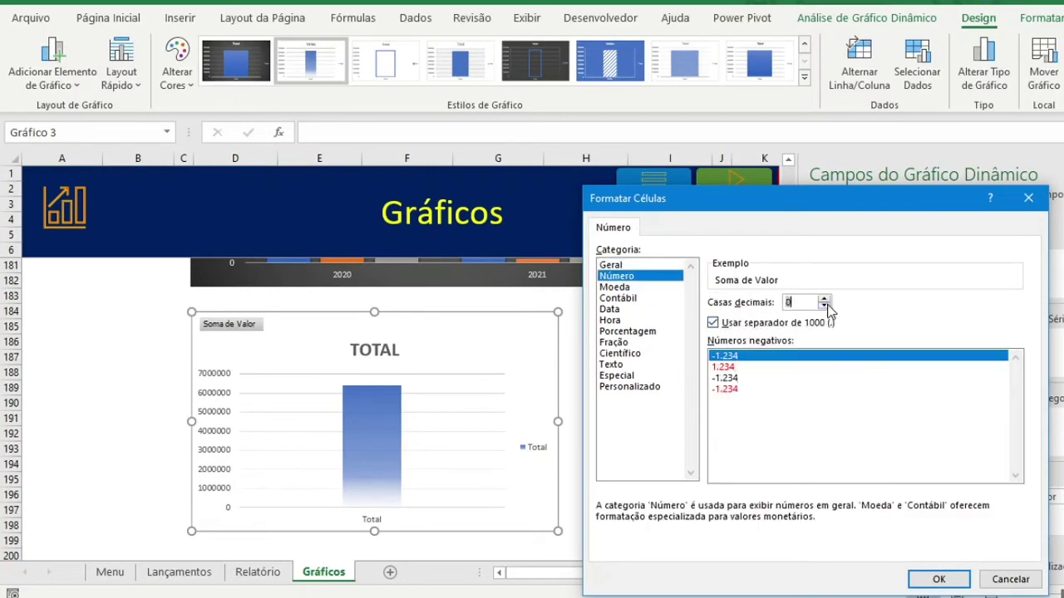
left_click(725, 389)
left_click(939, 580)
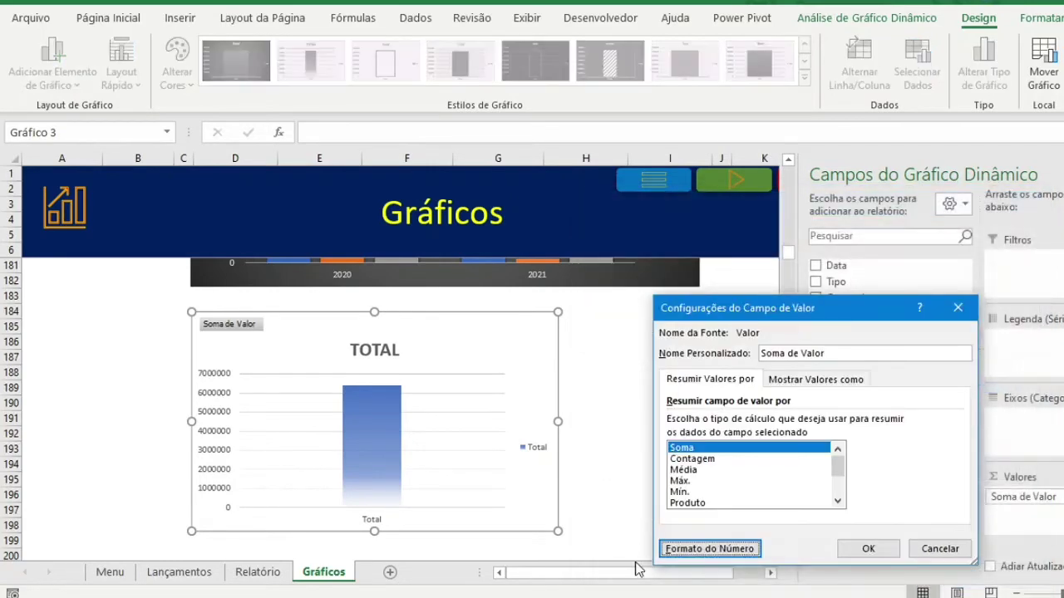
left_click(868, 551)
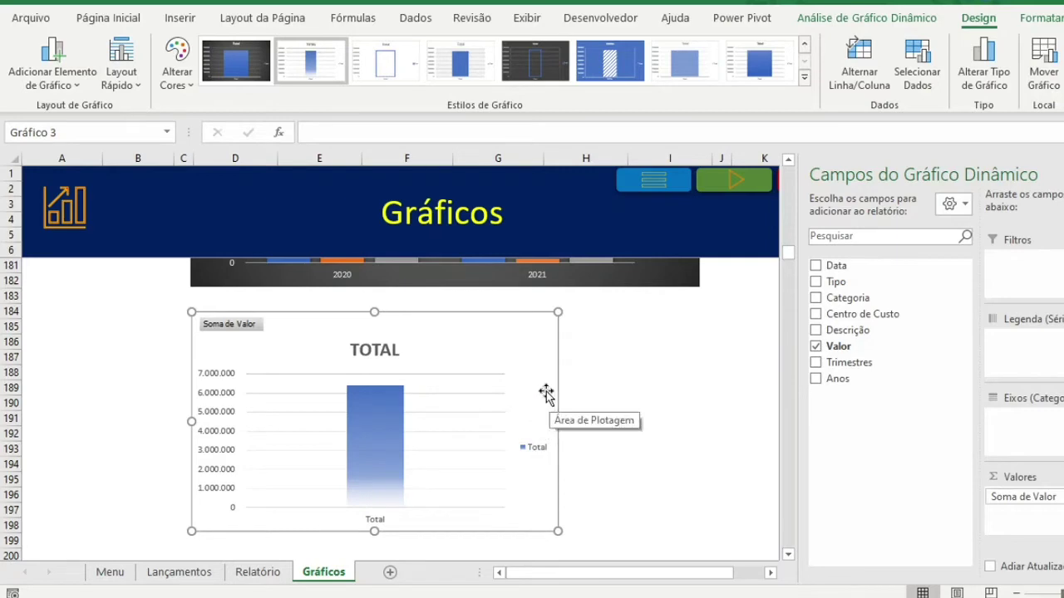
- Remove the legend and title from the pivot chart and add data labels to its columns
left_click(581, 323)
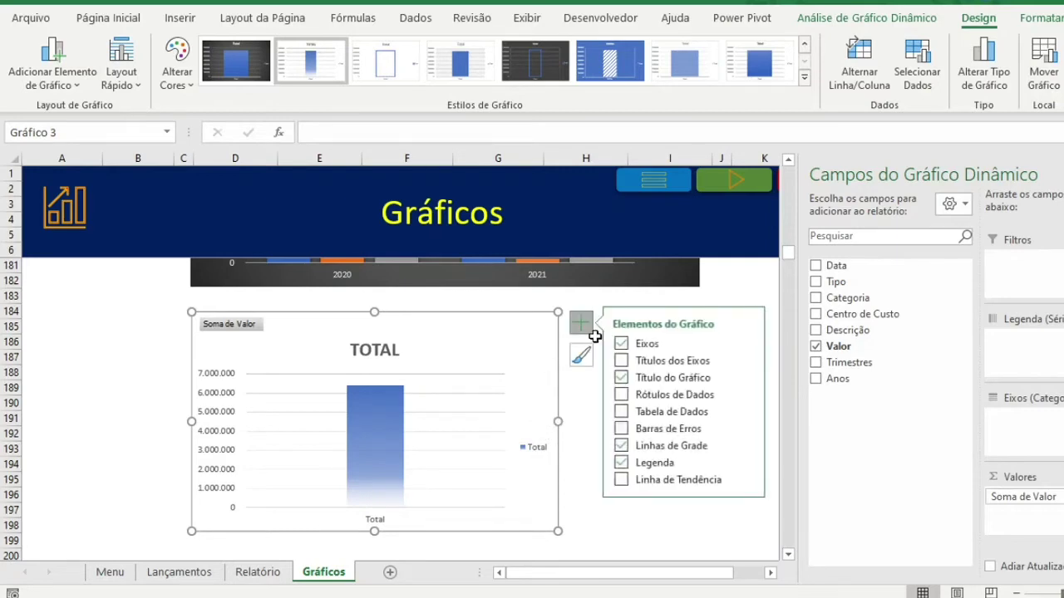
left_click(623, 464)
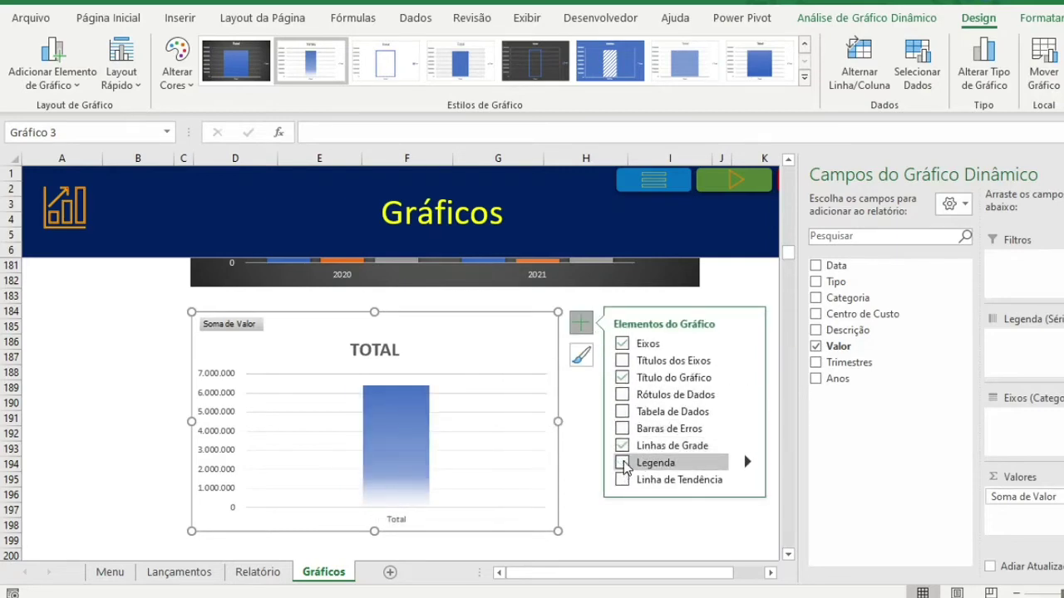
left_click(624, 379)
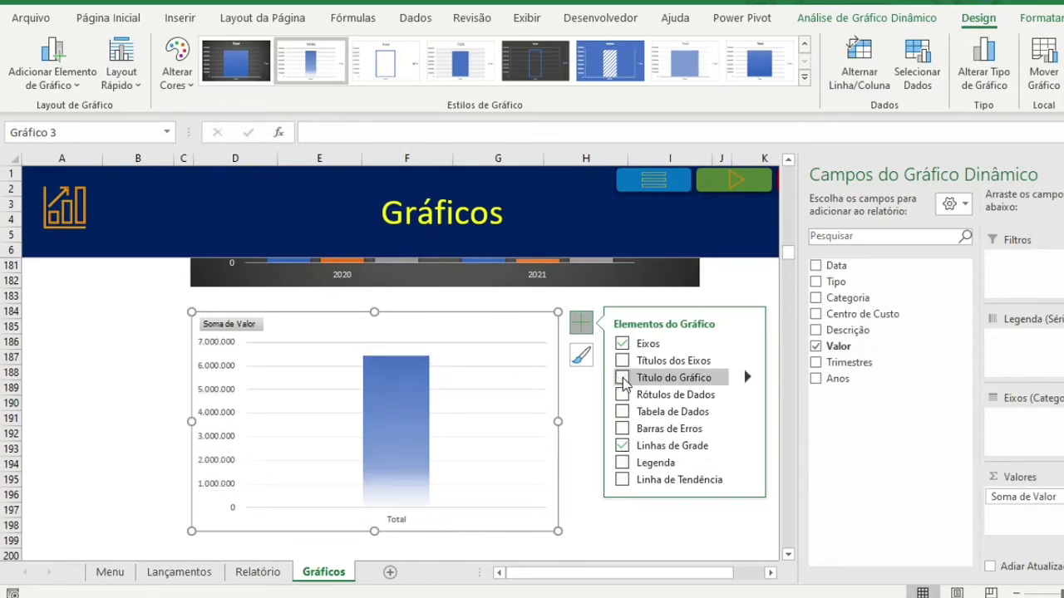
left_click(624, 396)
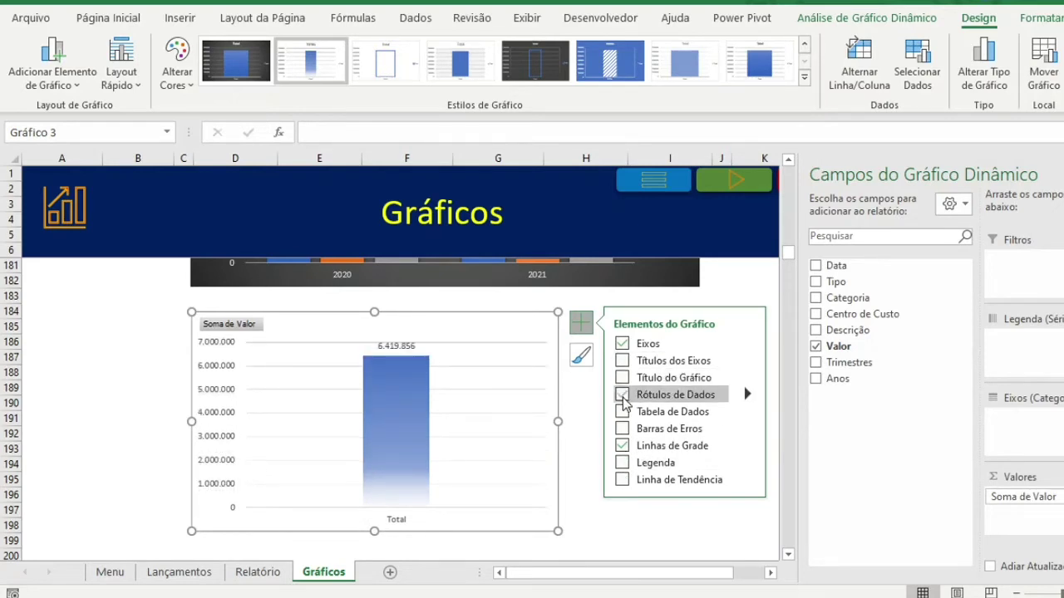
left_click(584, 326)
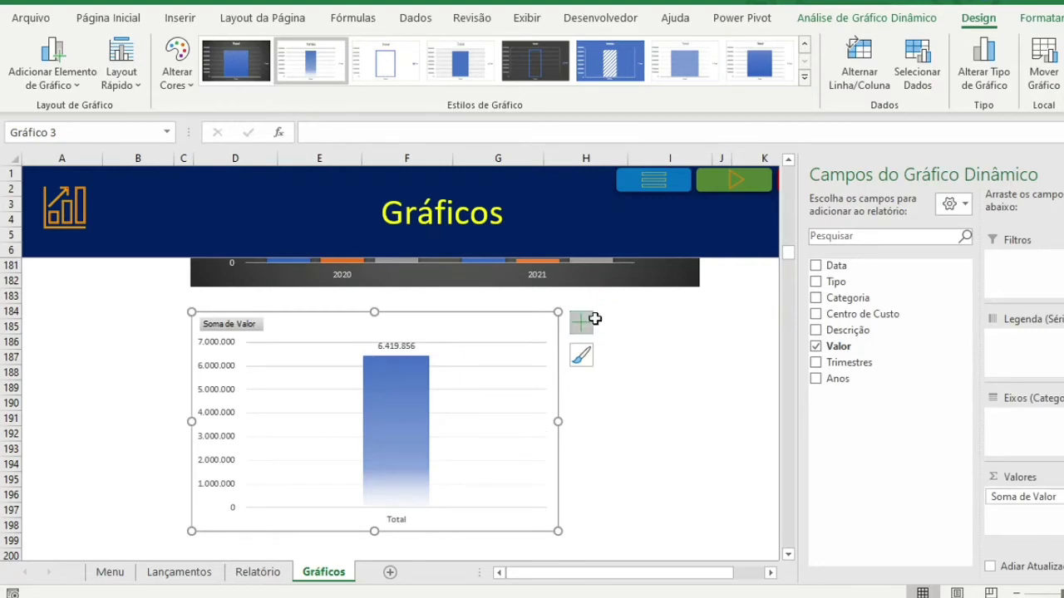
- Add Tipo and Anos as axis categories with Anos above Tipo, and add Categoria as the legend series
left_click(815, 281)
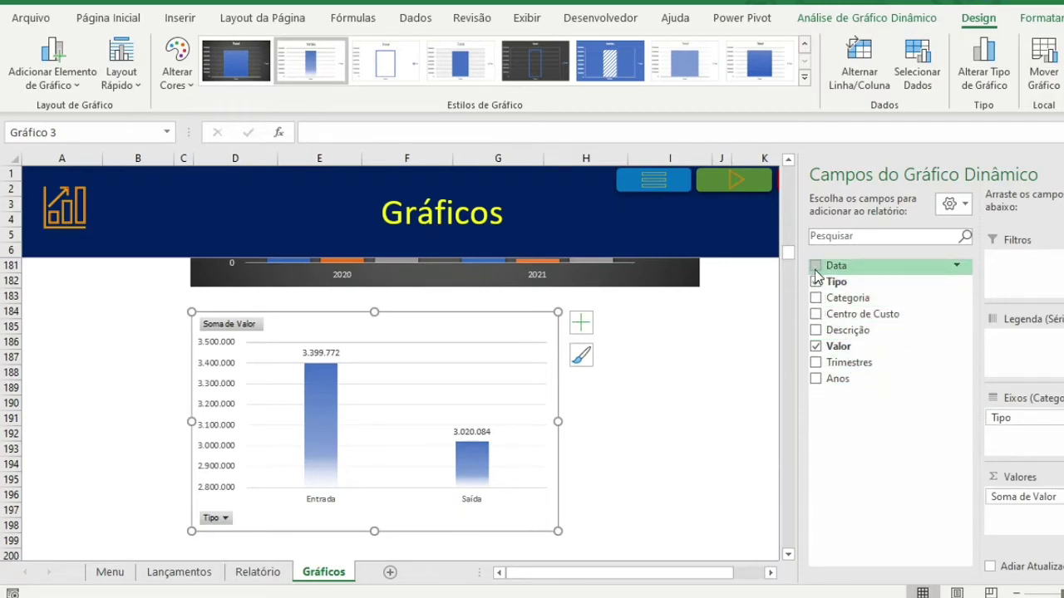
left_click(816, 379)
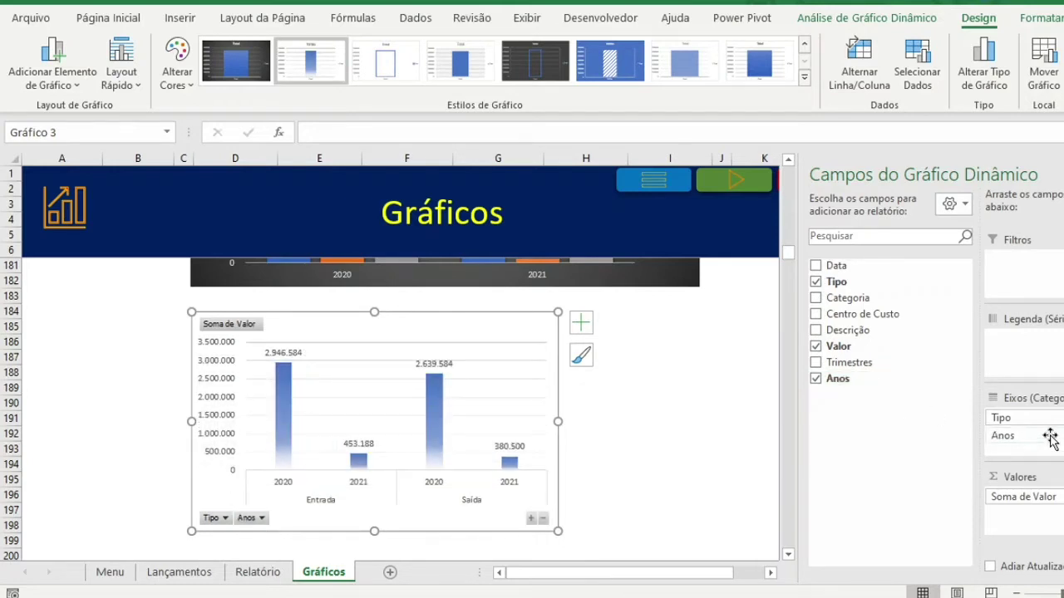
left_click_drag(1051, 440, 1054, 420)
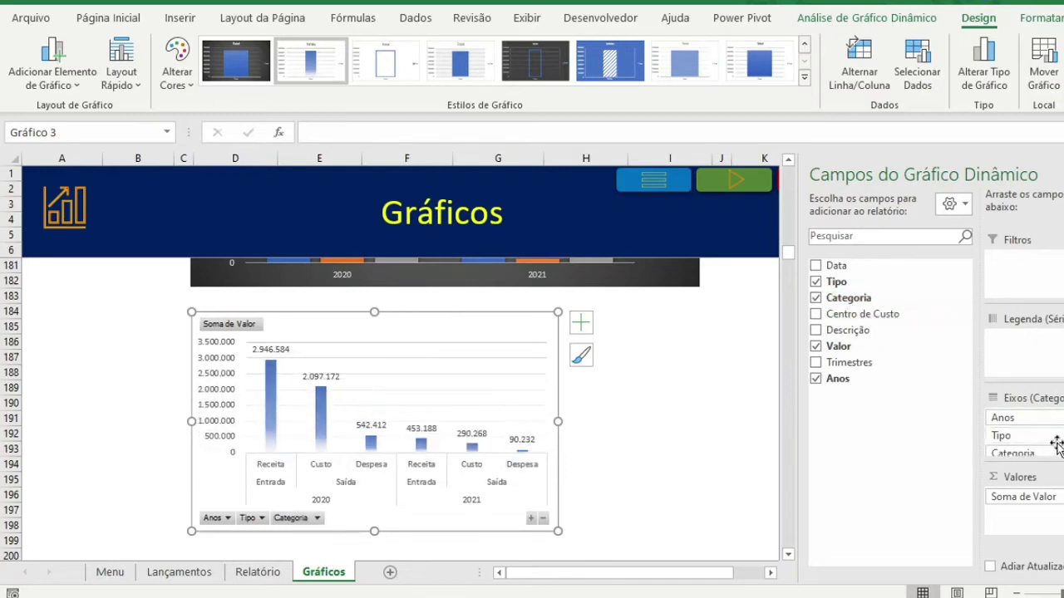
left_click_drag(1056, 446, 1026, 339)
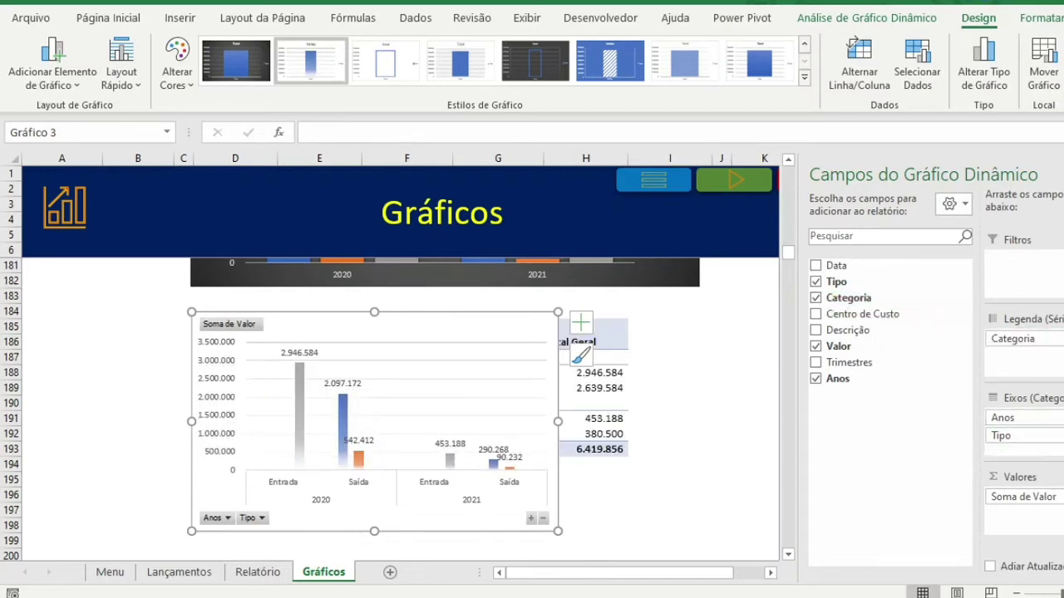
- Widen the pivot chart to match the width of the chart above it and show its legend
left_click_drag(557, 421, 697, 424)
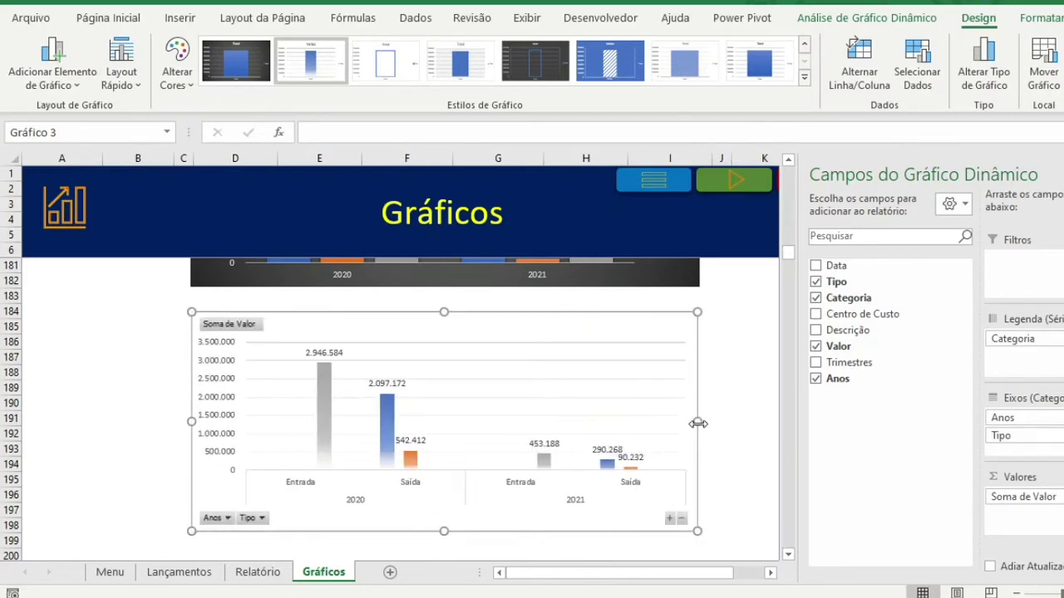
left_click(696, 334)
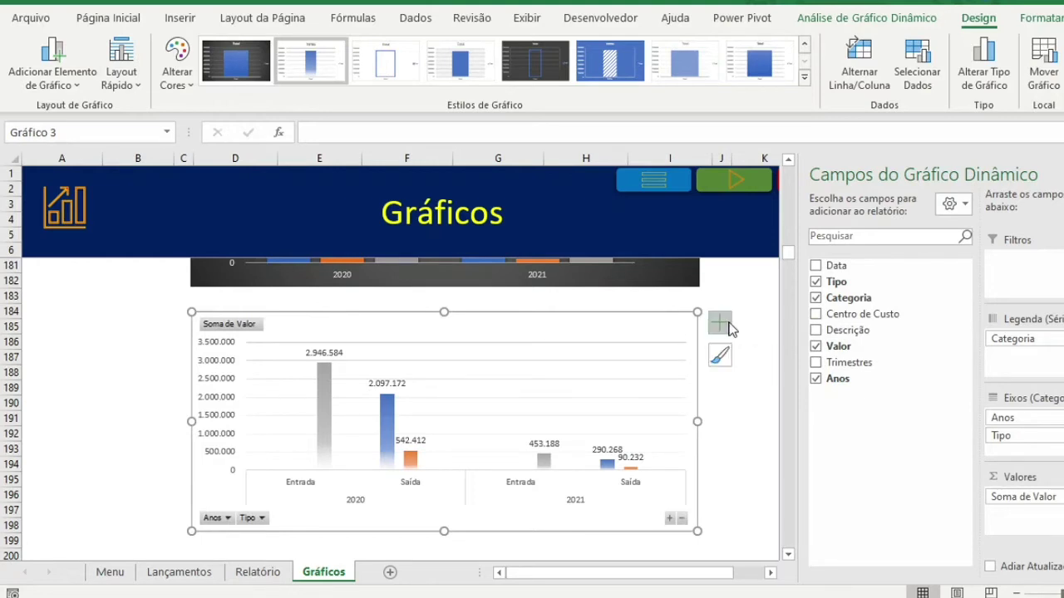
left_click(720, 323)
left_click(762, 462)
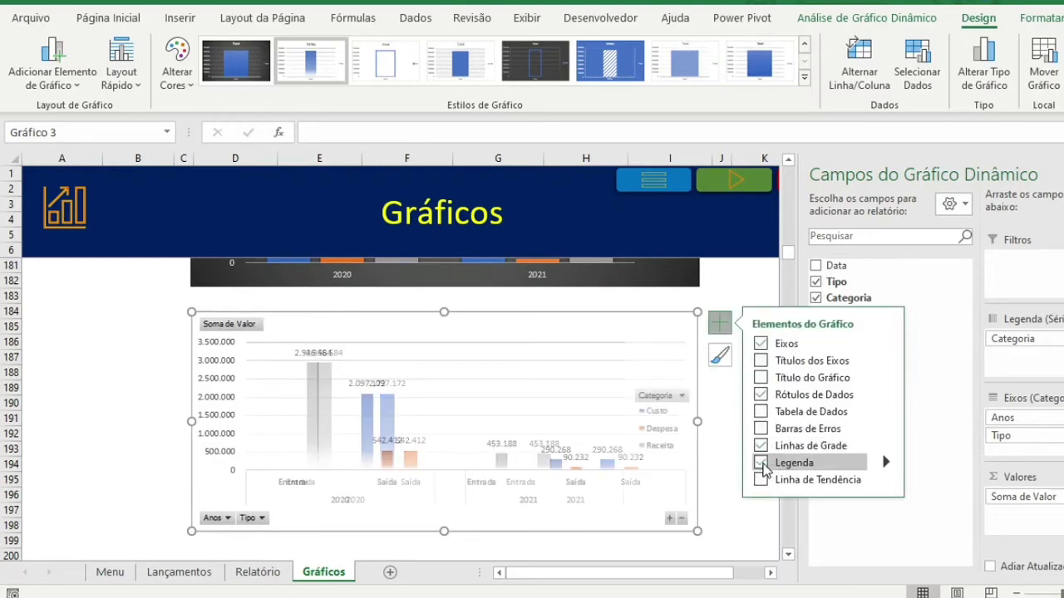
- Add a chart title to the pivot chart with the text MOVIMENTO DE CAIXA
left_click(761, 378)
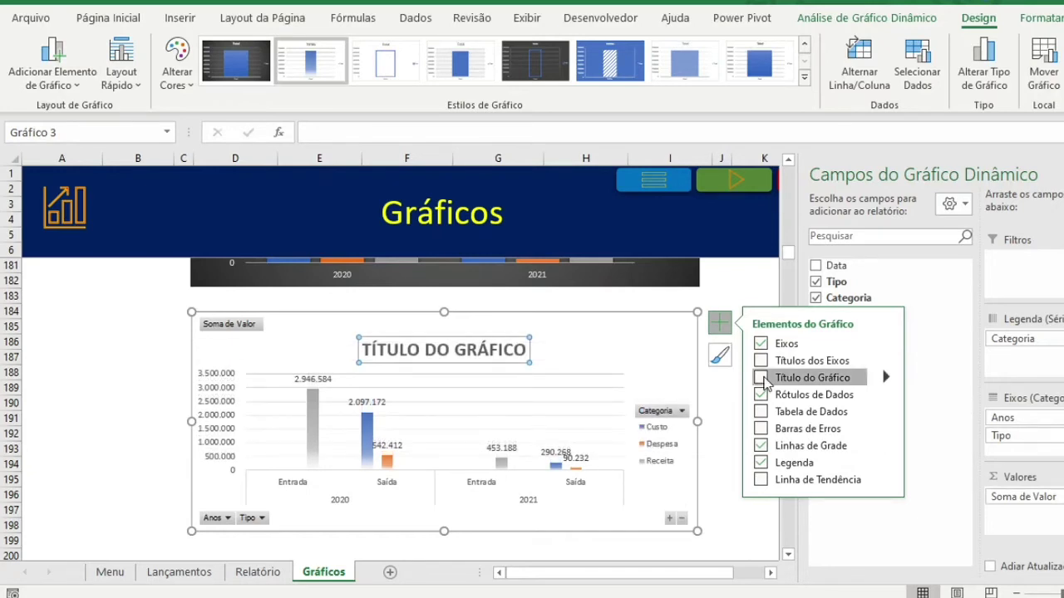
left_click(490, 348)
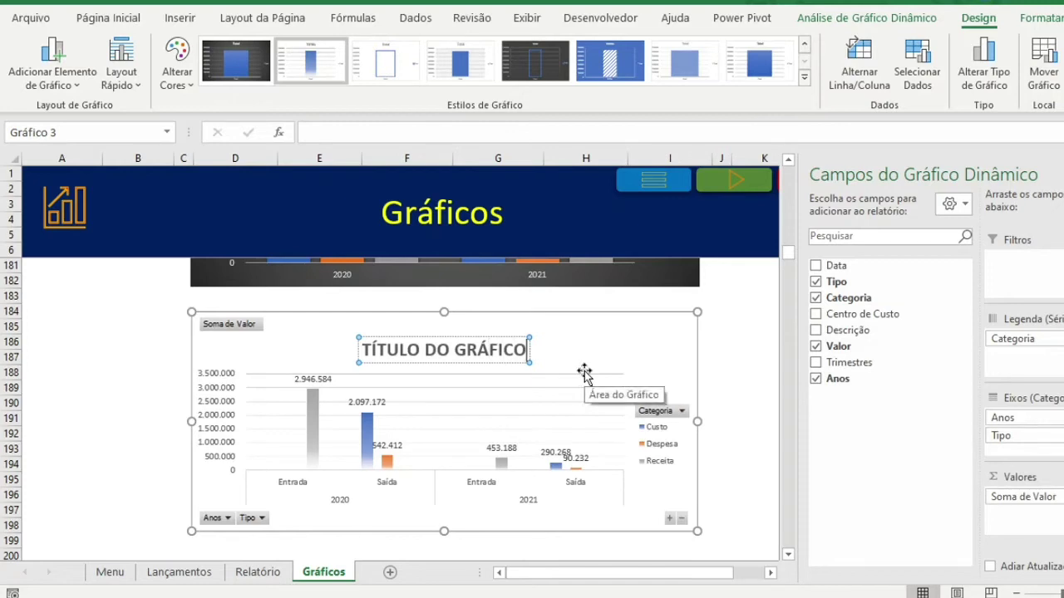
key("ctrl+shift+Left")
key("ctrl+shift+Left")
key("ctrl+shift+Left")
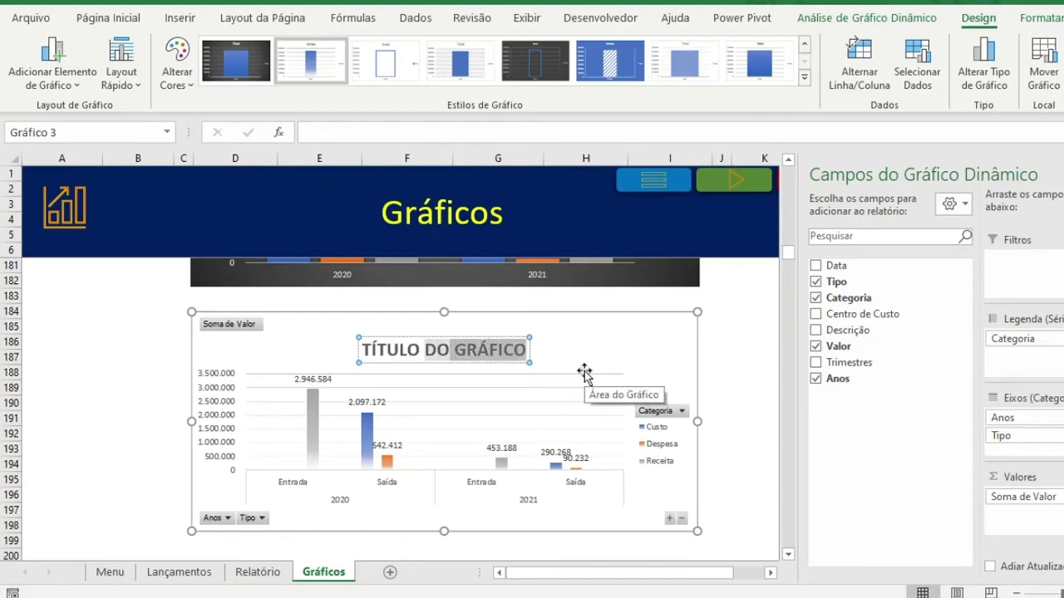
type("MOVIEMNTO")
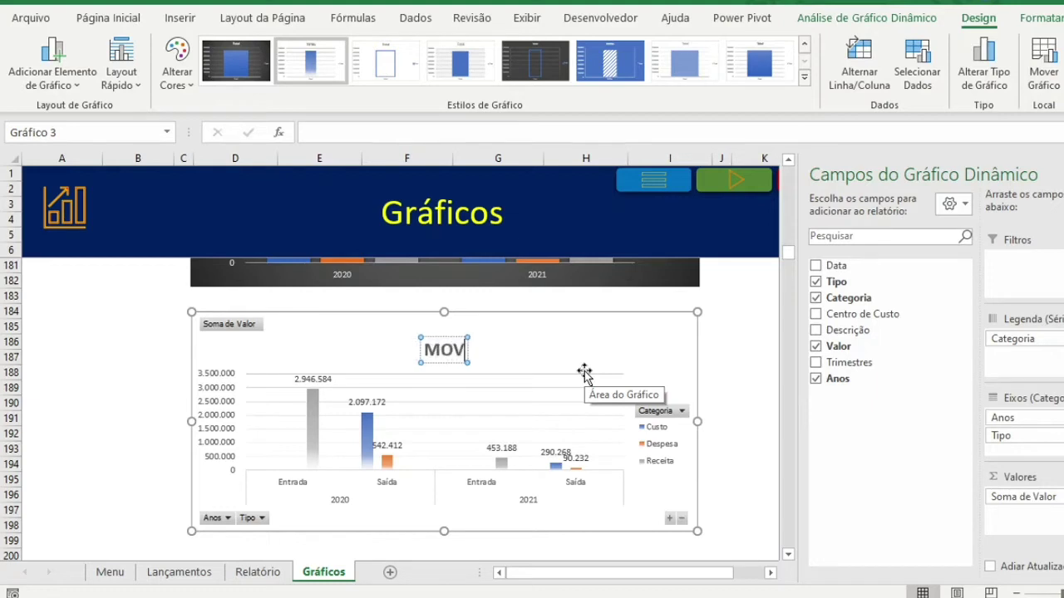
key("BackSpace")
key("BackSpace")
key("BackSpace")
key("BackSpace")
key("BackSpace")
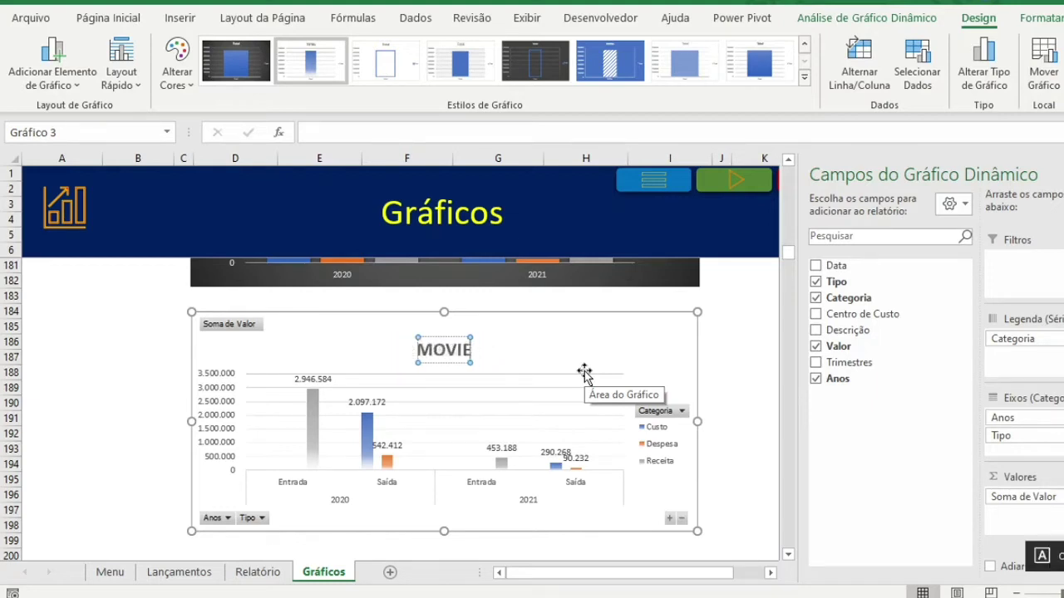
type("MENTO DE CAIXA")
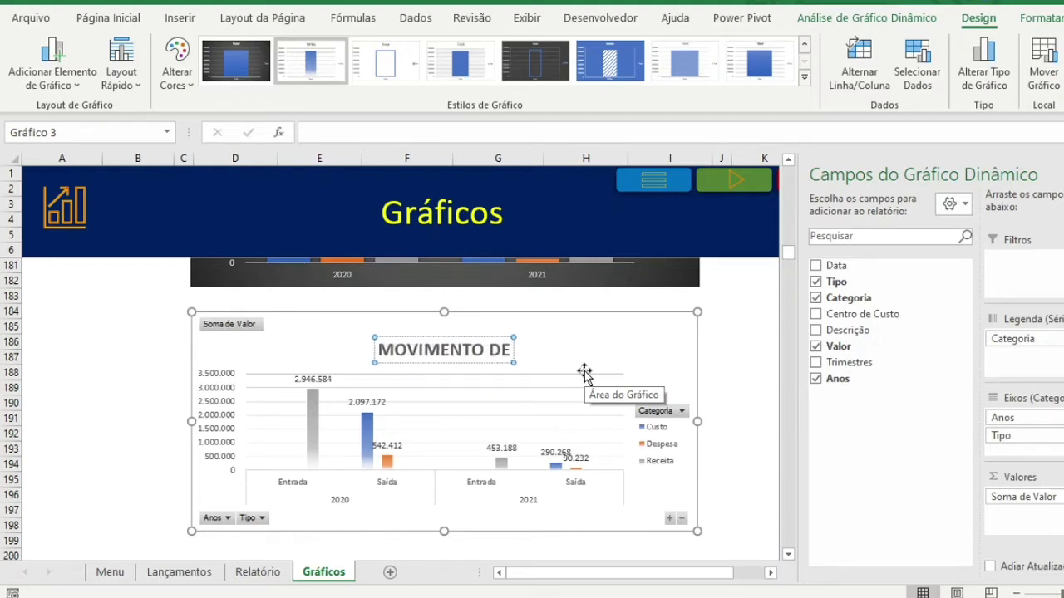
left_click(733, 384)
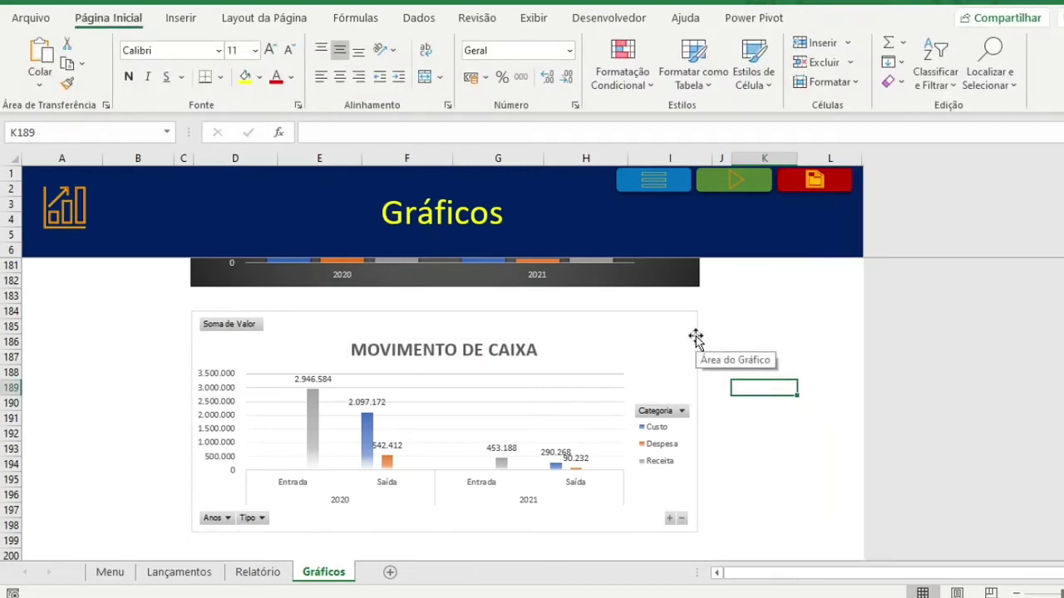
- Hide the value field button on the MOVIMENTO DE CAIXA pivot chart
right_click(236, 333)
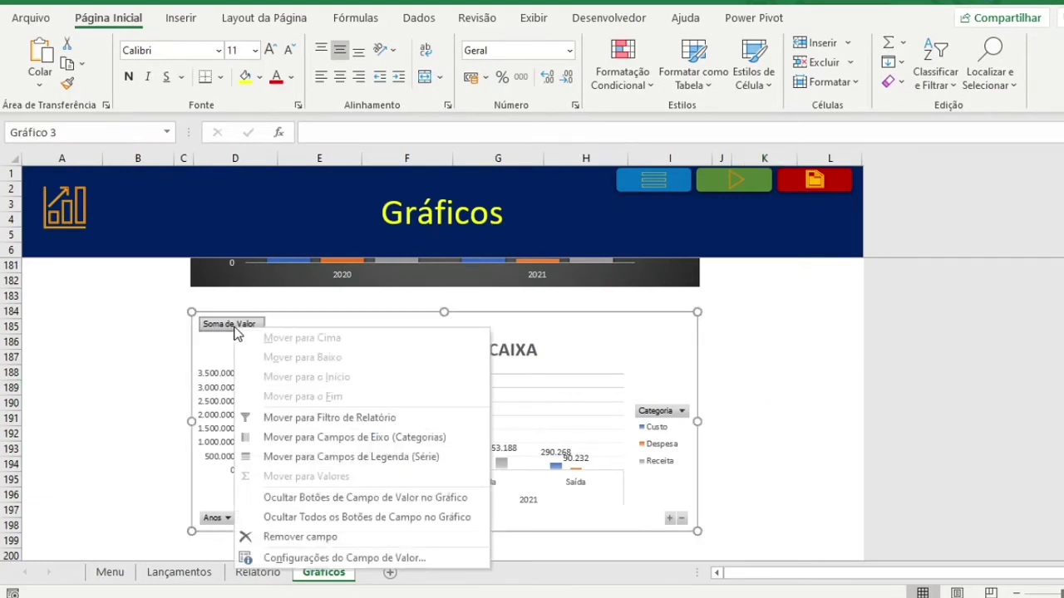
left_click(308, 498)
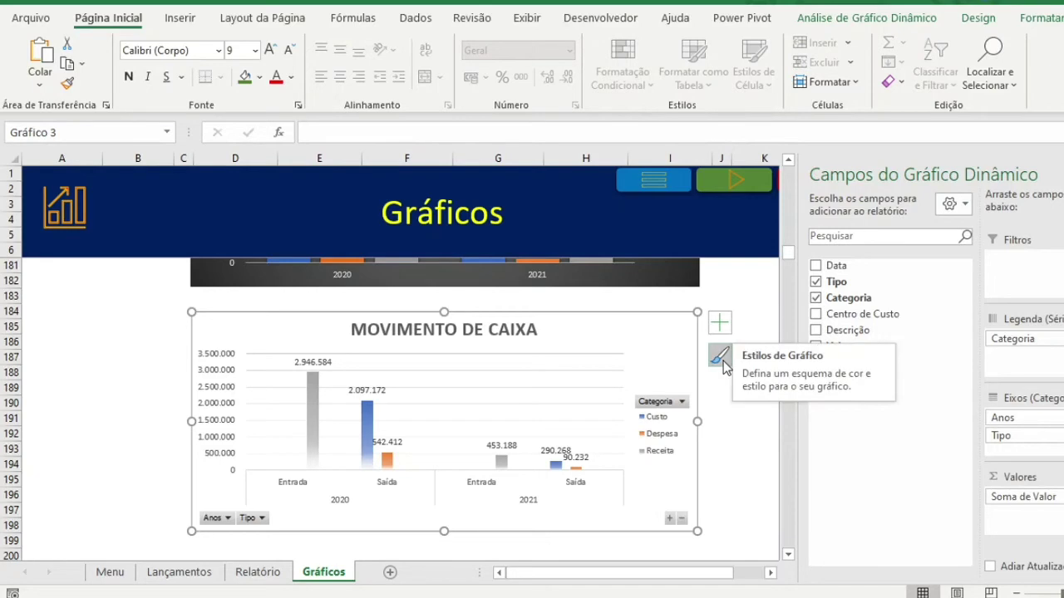
- Compare the available chart styles and choose the dark Estilo 8 for the MOVIMENTO DE CAIXA chart
left_click(721, 357)
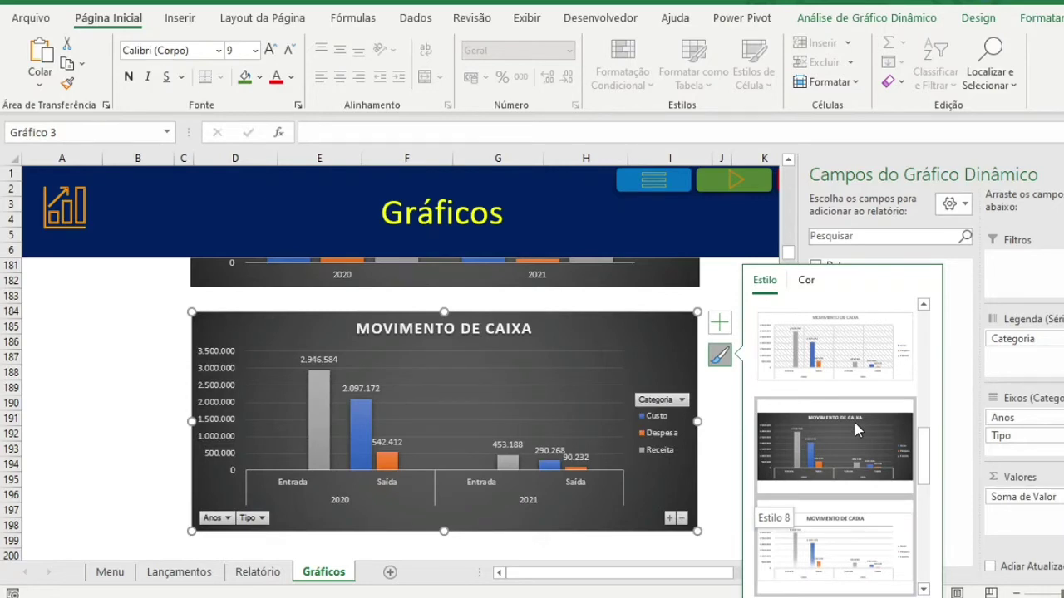
scroll(855, 422, "down", 5)
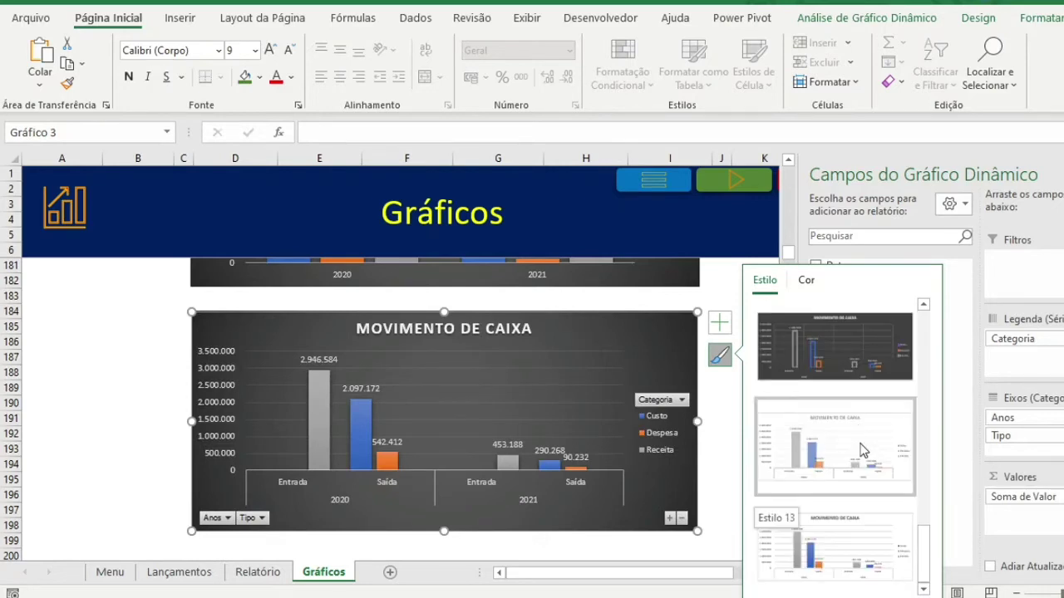
scroll(864, 457, "up", 8)
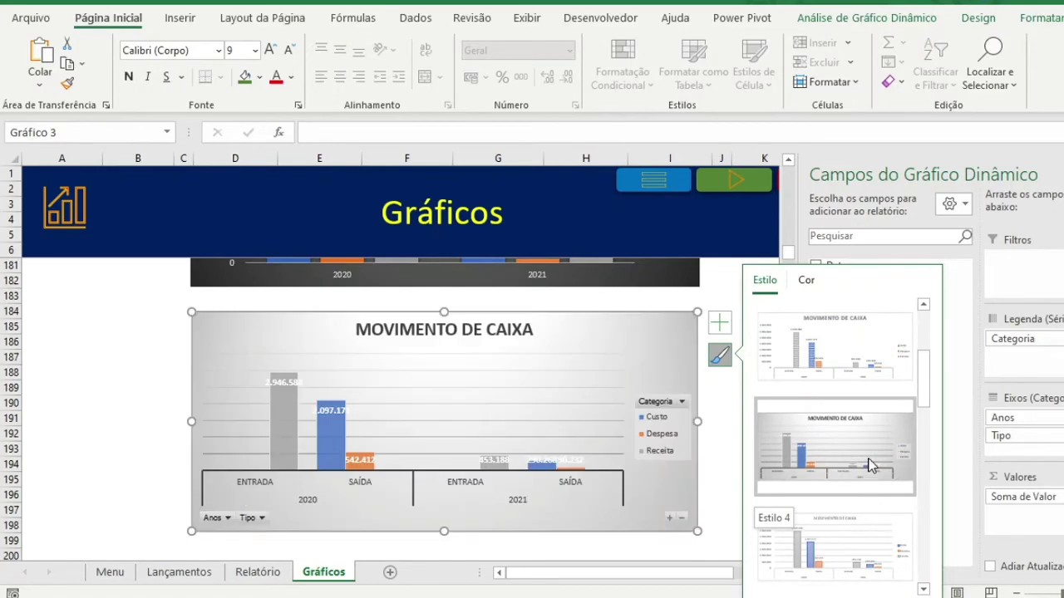
scroll(866, 491, "down", 3)
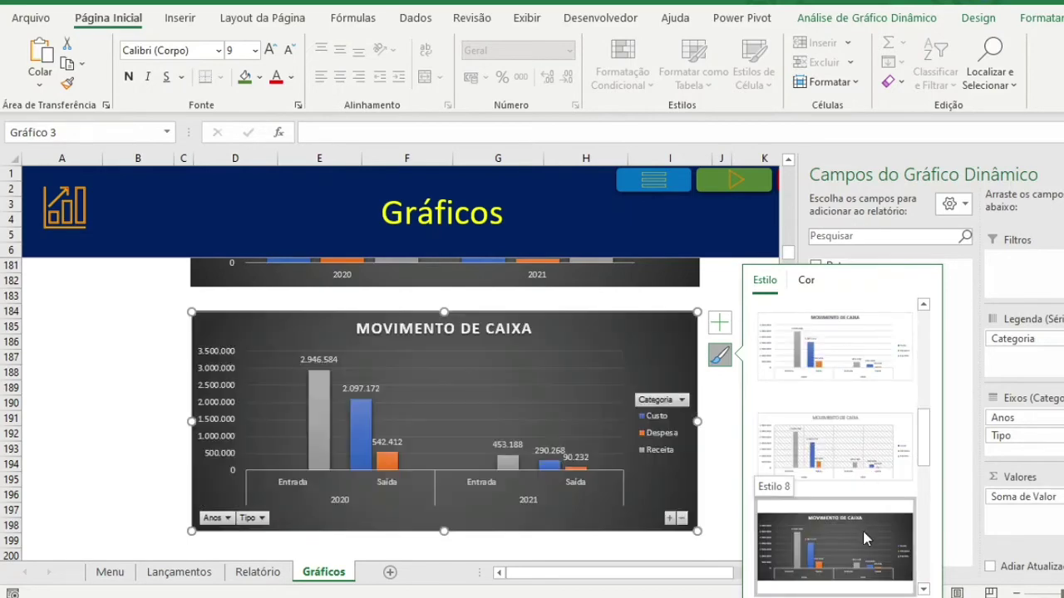